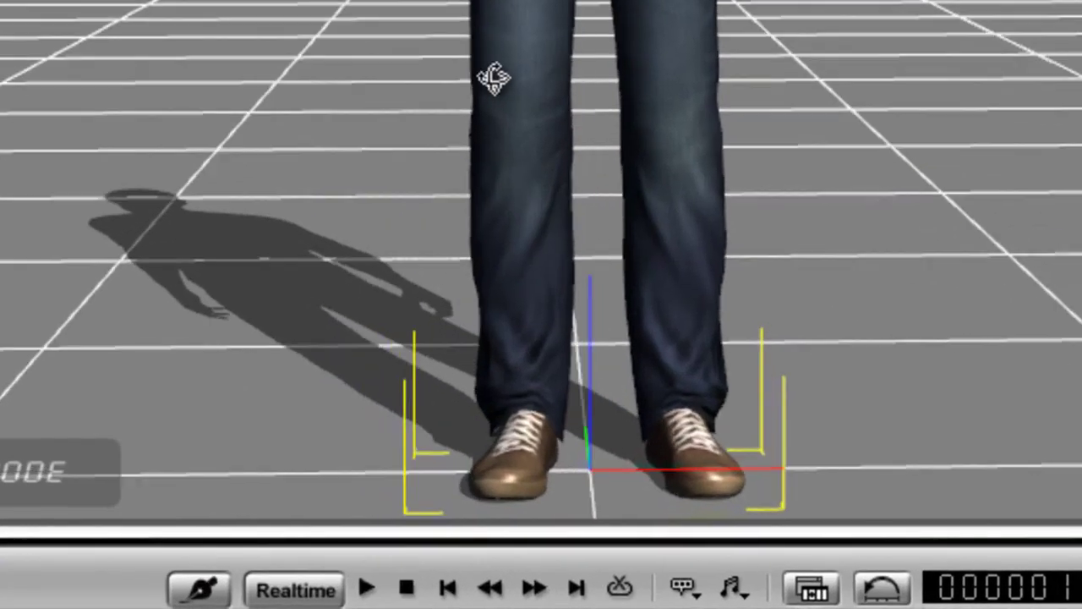
Open the timeline window, dock it below the viewport, and float it again
{"action": "left_click", "coordinate": [811, 589]}
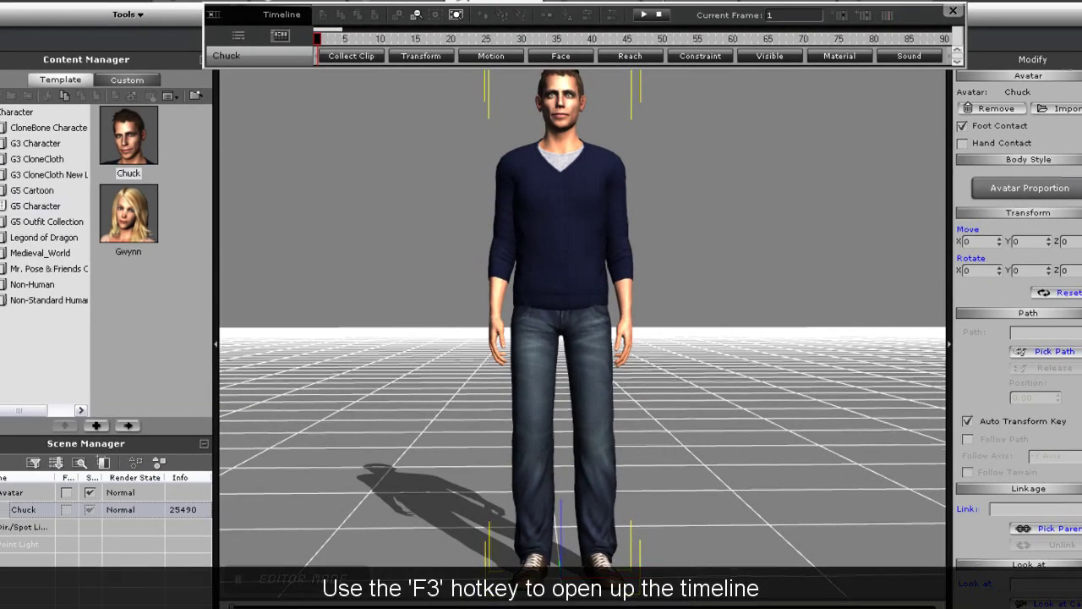
{"action": "left_click_drag", "start_coordinate": [212, 31], "coordinate": [245, 31]}
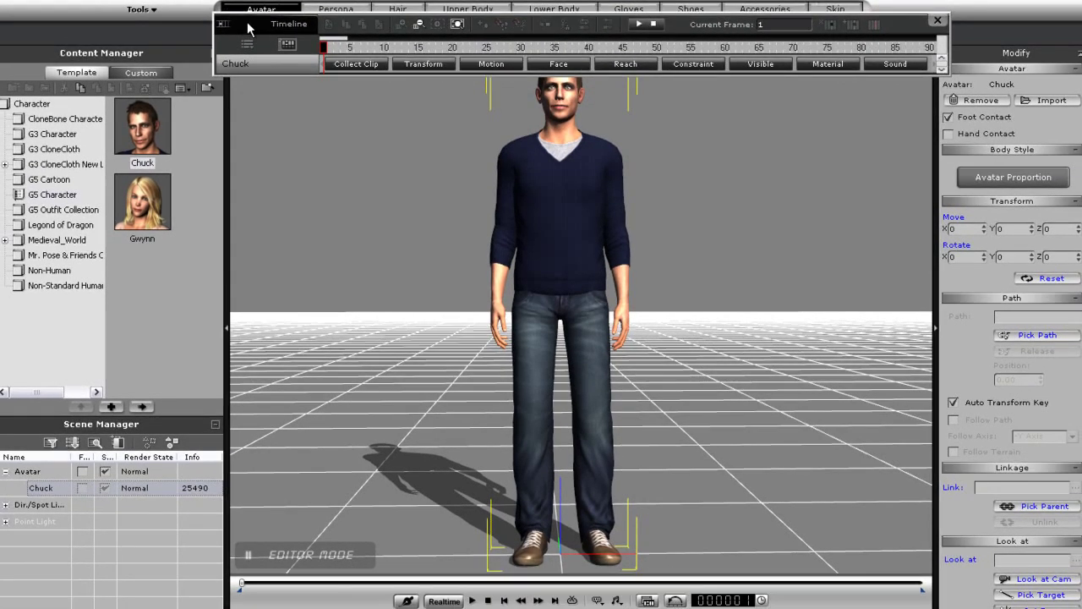
{"action": "double_click", "coordinate": [247, 27]}
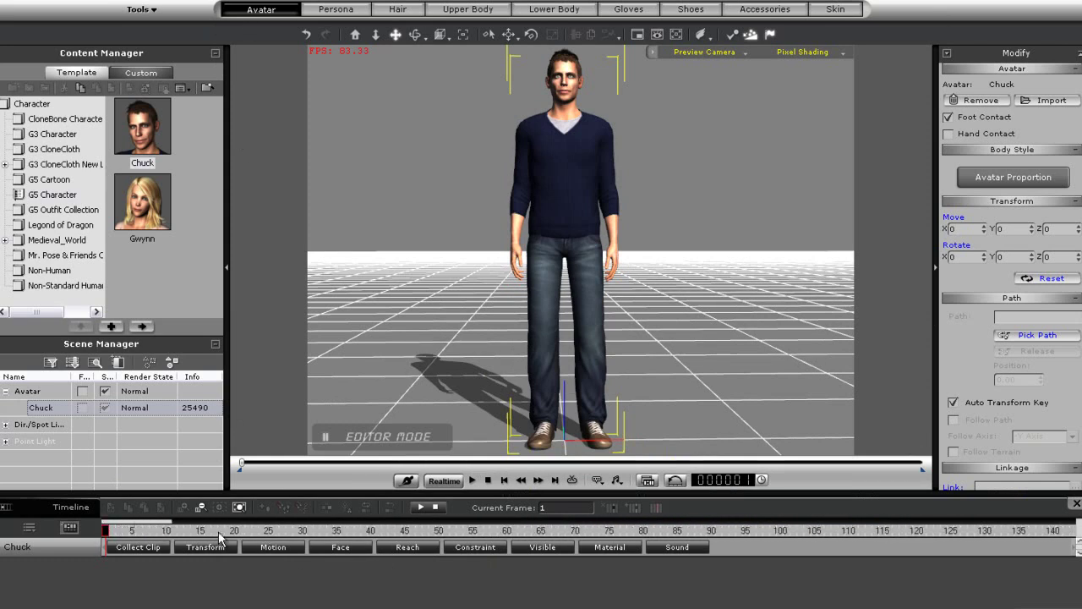
{"action": "double_click", "coordinate": [32, 506]}
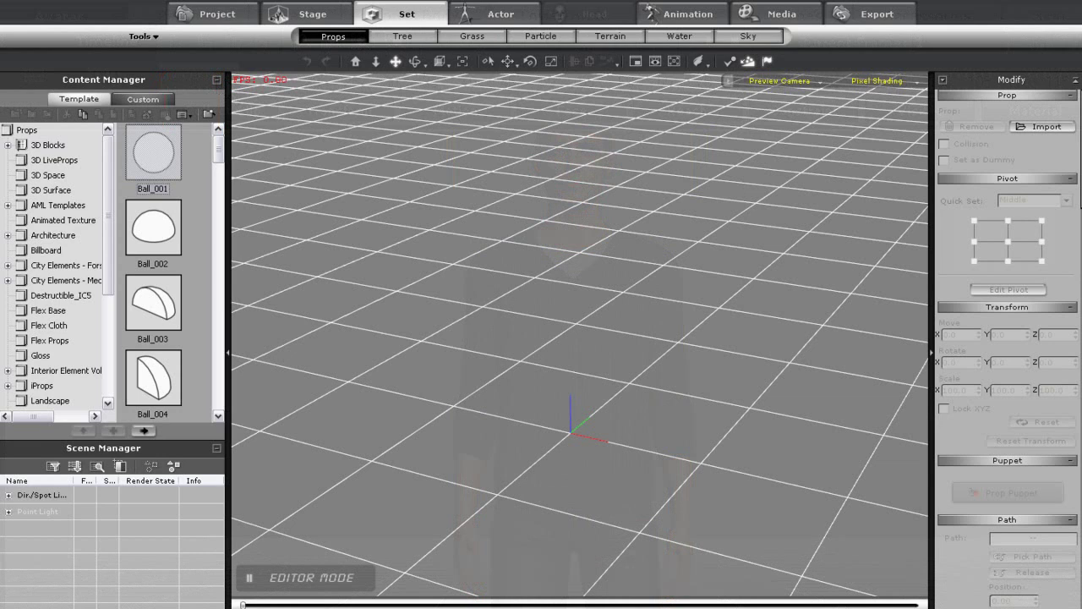
Add the Ball_001 prop from the 3D Blocks library at the scene origin
{"action": "left_click_drag", "start_coordinate": [153, 152], "coordinate": [579, 426]}
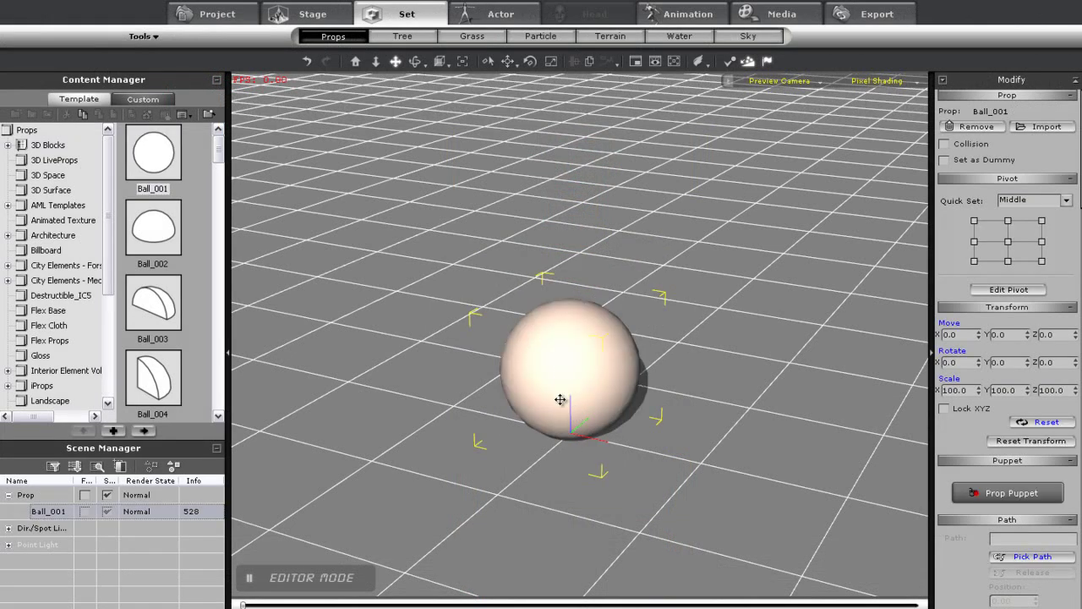
{"action": "right_click_drag", "start_coordinate": [604, 510], "coordinate": [510, 421]}
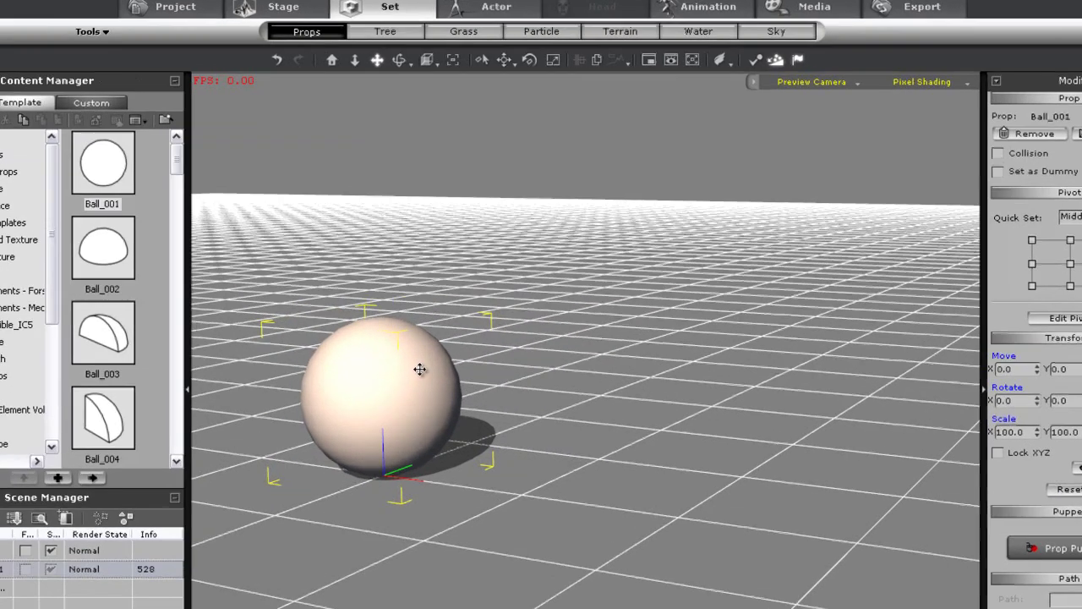
Open the timeline for Ball_001, position it beneath the ball, and zoom its ruler out past frame 225
{"action": "key", "text": "F3"}
{"action": "left_click_drag", "start_coordinate": [79, 30], "coordinate": [81, 608]}
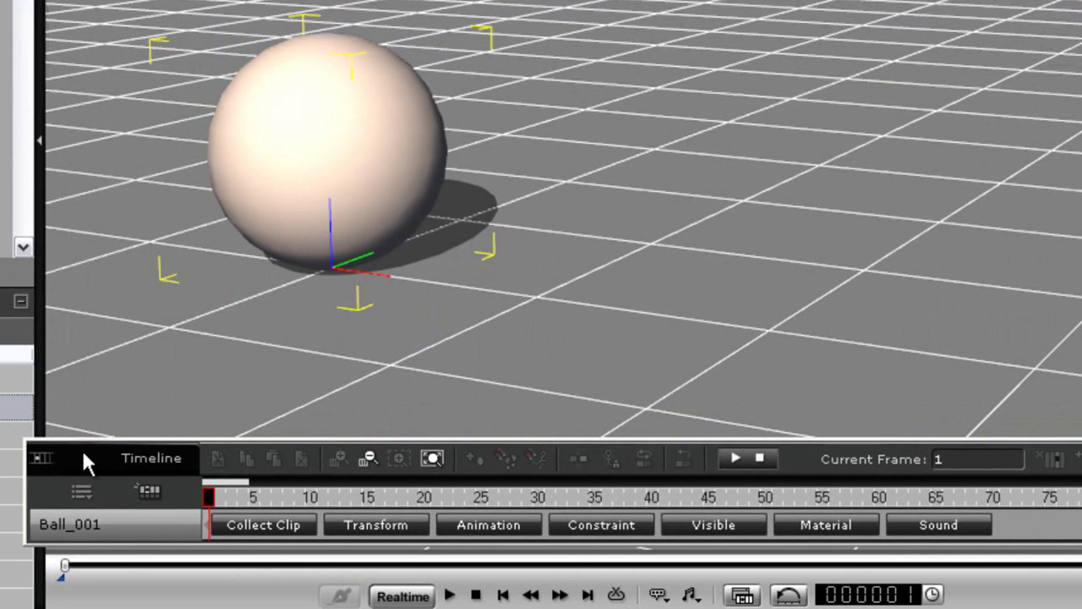
{"action": "left_click_drag", "start_coordinate": [223, 499], "coordinate": [251, 500]}
{"action": "left_click_drag", "start_coordinate": [354, 499], "coordinate": [328, 480]}
{"action": "left_click_drag", "start_coordinate": [202, 511], "coordinate": [161, 511]}
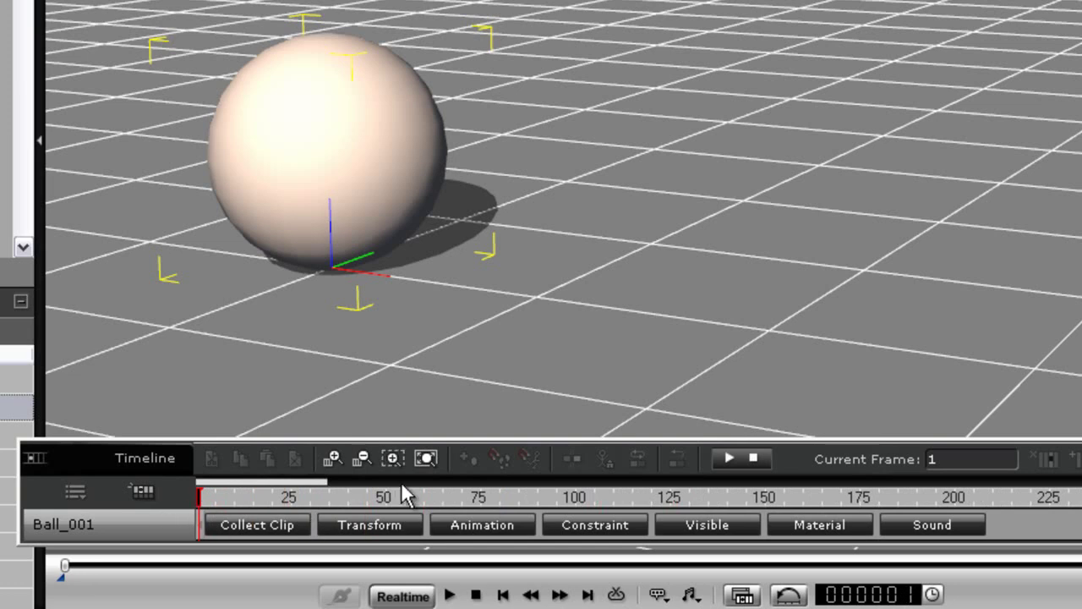
Show Ball_001's Transform track and key the ball at frame 74 by moving it mainly along the X axis across the grid
{"action": "left_click_drag", "start_coordinate": [370, 492], "coordinate": [475, 494]}
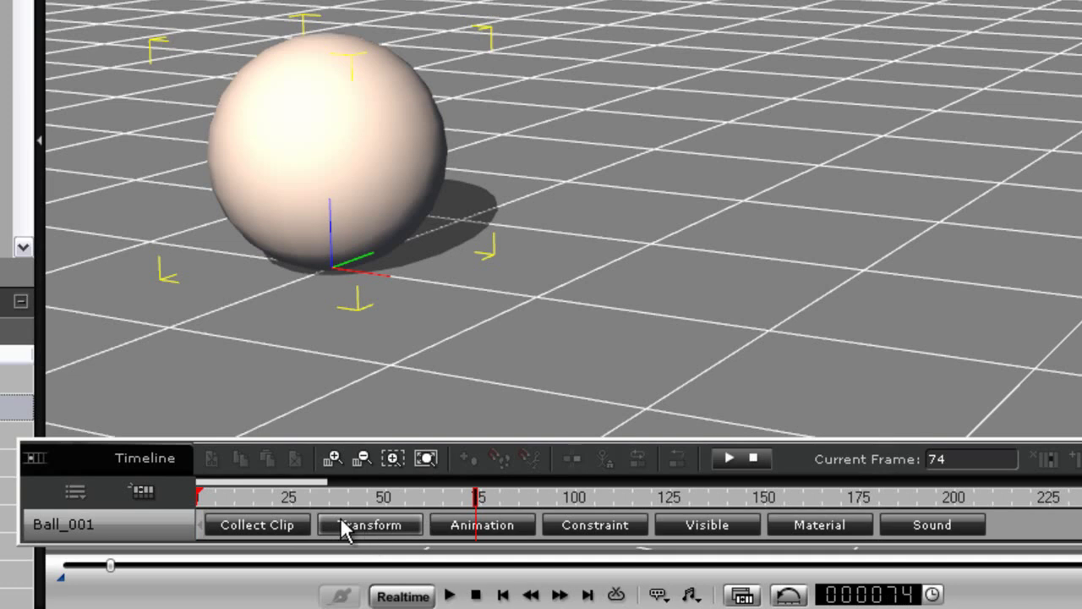
{"action": "left_click_drag", "start_coordinate": [79, 460], "coordinate": [81, 419]}
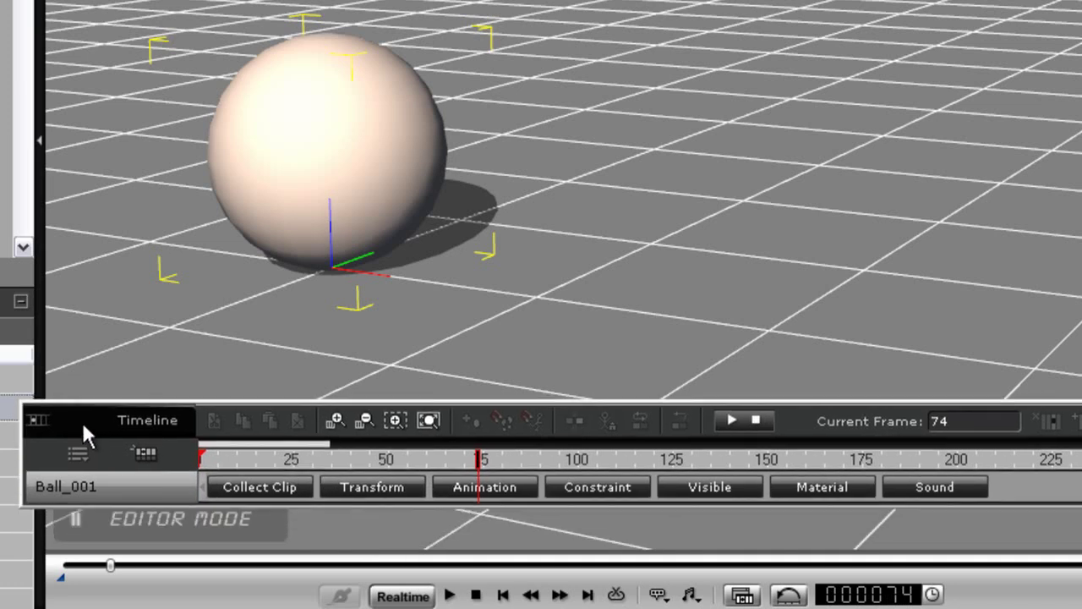
{"action": "left_click", "coordinate": [354, 489]}
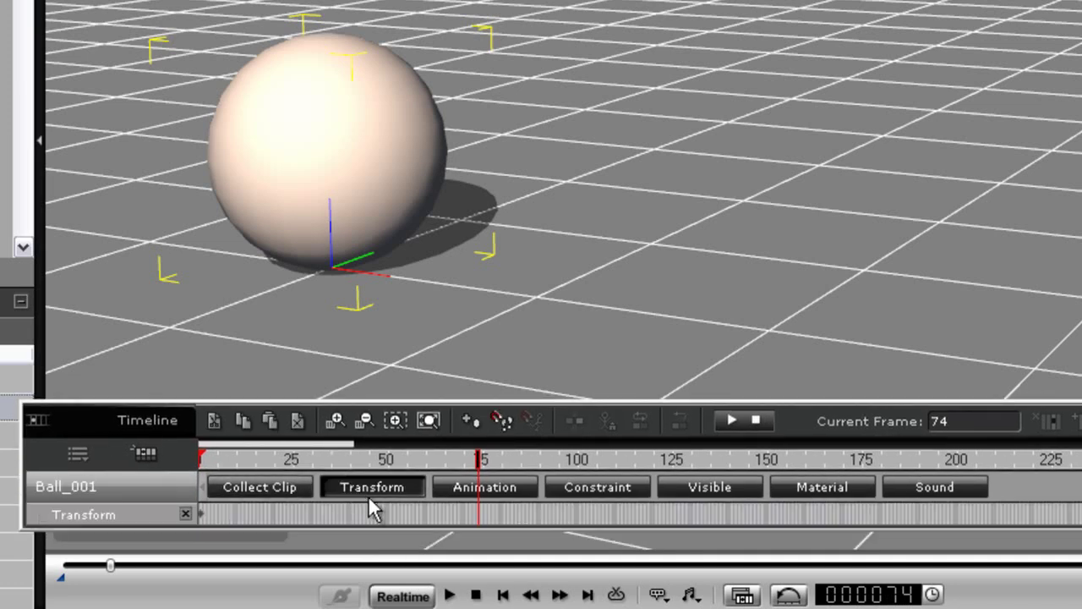
{"action": "left_click", "coordinate": [343, 113]}
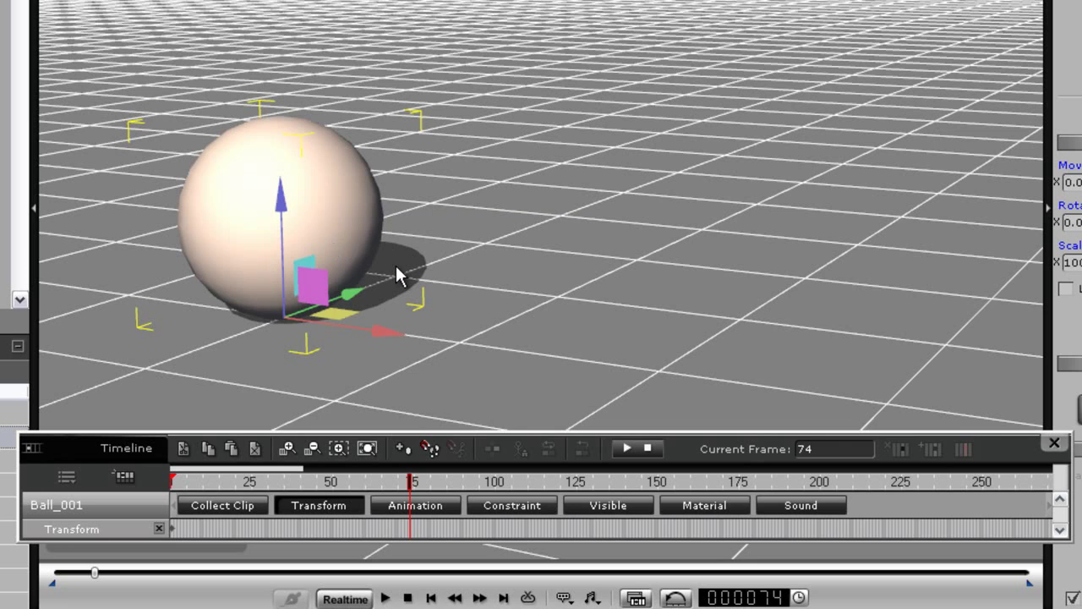
{"action": "left_click_drag", "start_coordinate": [338, 311], "coordinate": [873, 290]}
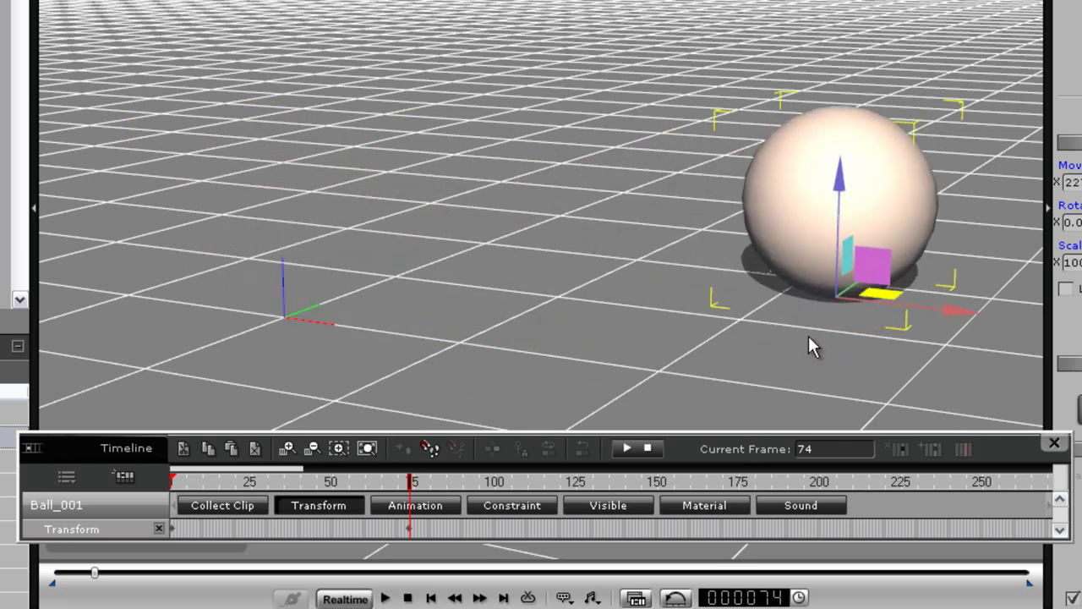
Play back the ball's movement from frame 1 and return to the first frame
{"action": "left_click_drag", "start_coordinate": [412, 483], "coordinate": [162, 481]}
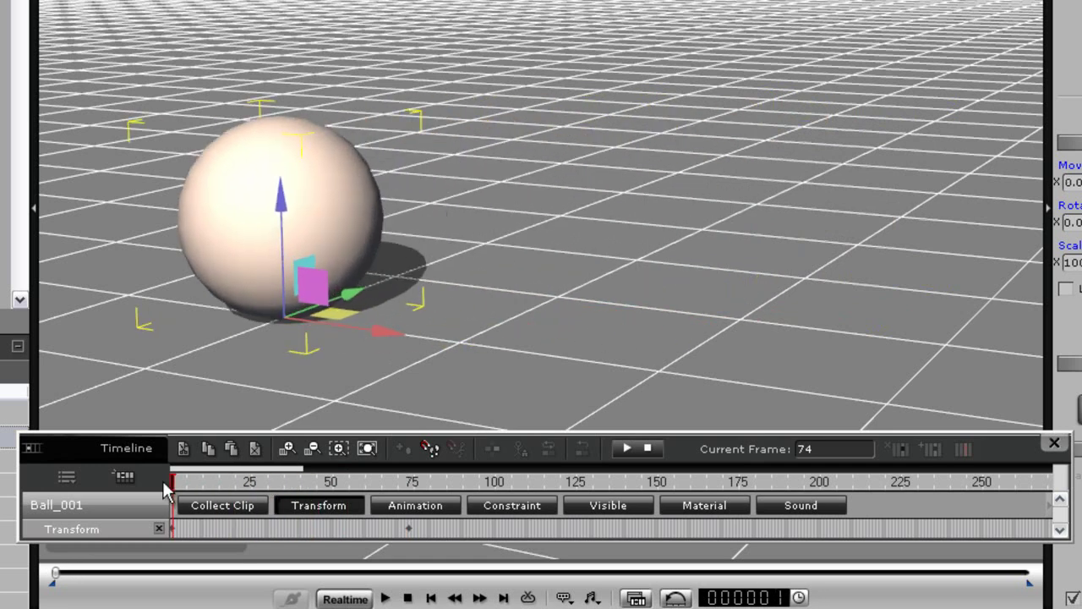
{"action": "key", "text": "space"}
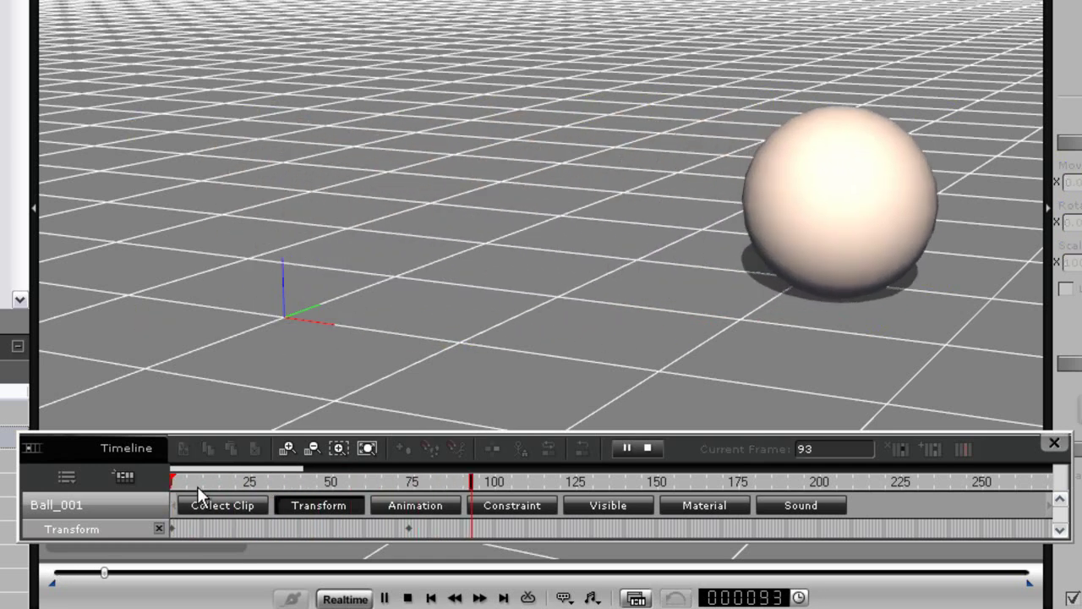
{"action": "key", "text": "space"}
{"action": "left_click_drag", "start_coordinate": [271, 483], "coordinate": [152, 486]}
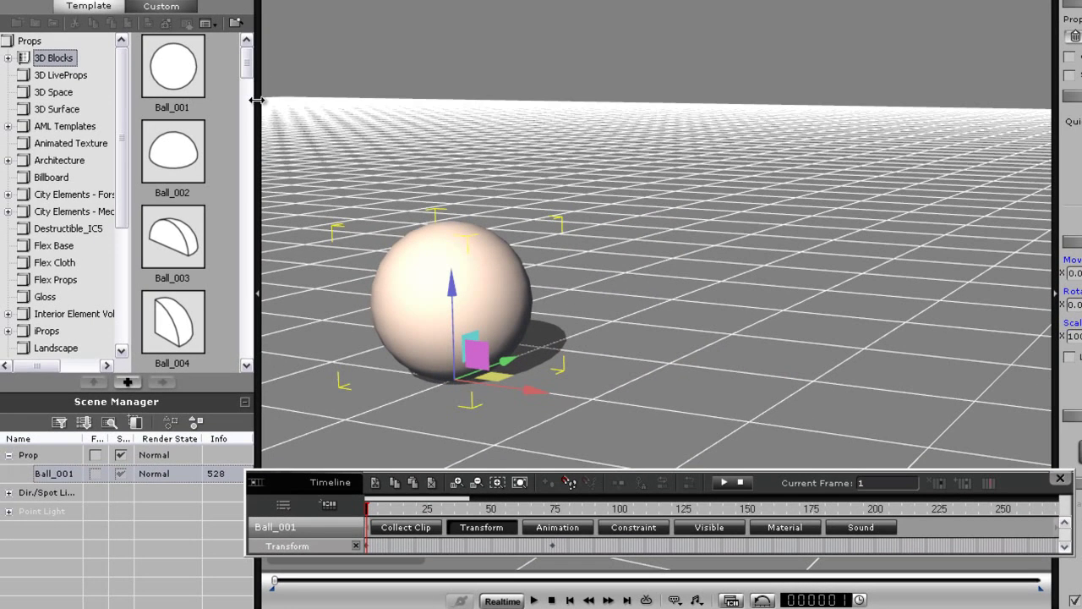
Add the Cone_001 prop from the 3D Blocks library behind the ball, at X -300 and Y 400
{"action": "left_click_drag", "start_coordinate": [247, 78], "coordinate": [247, 132]}
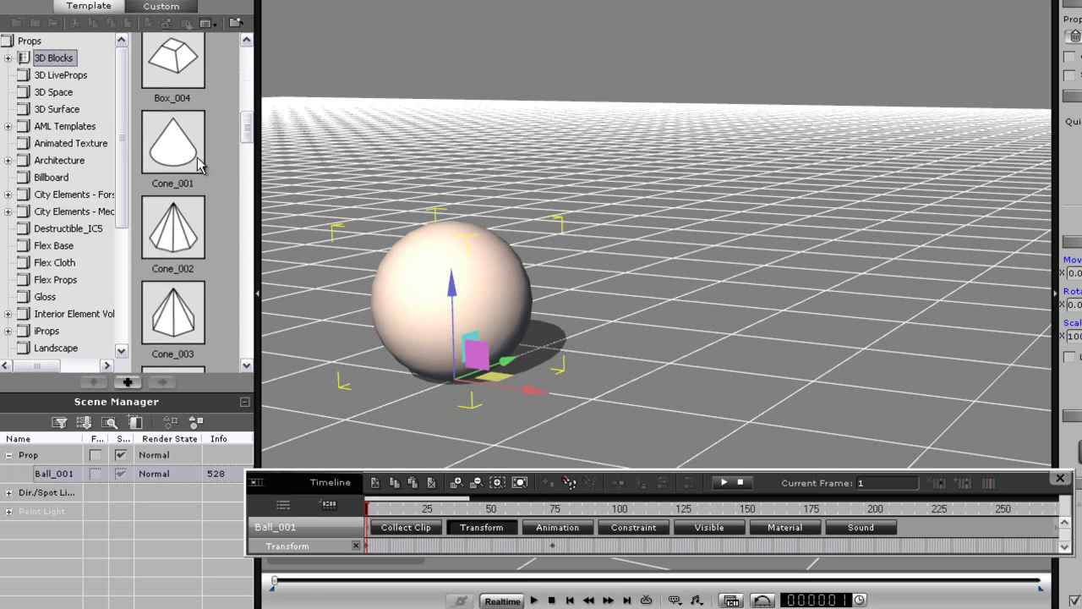
{"action": "left_click_drag", "start_coordinate": [172, 150], "coordinate": [508, 257]}
{"action": "right_click_drag", "start_coordinate": [621, 271], "coordinate": [597, 275]}
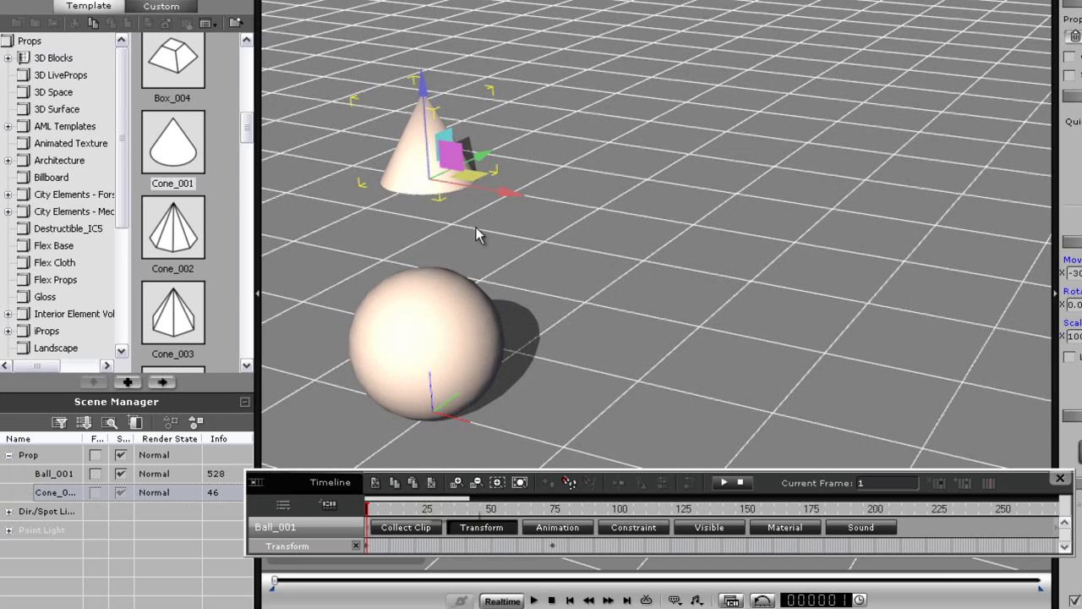
Key the cone at frame 74 by moving it to X 84.2, Y 592.0, behind the ball's end position
{"action": "left_click", "coordinate": [554, 546]}
{"action": "left_click", "coordinate": [442, 160]}
{"action": "left_click_drag", "start_coordinate": [497, 186], "coordinate": [892, 176]}
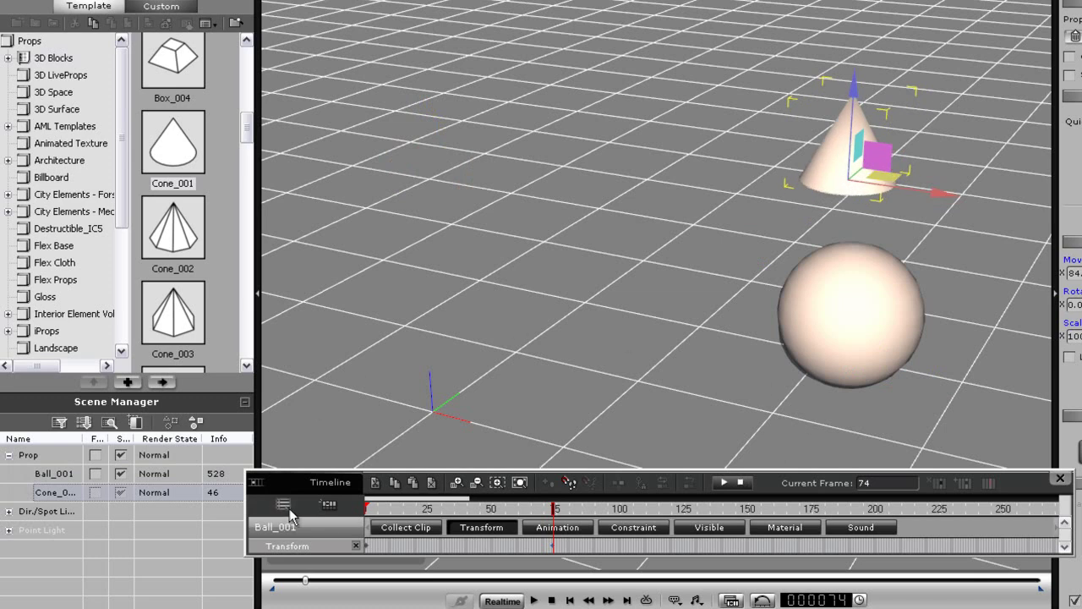
Add Cone_001 to the objects listed in the timeline and show its Transform track
{"action": "left_click_drag", "start_coordinate": [278, 480], "coordinate": [279, 441]}
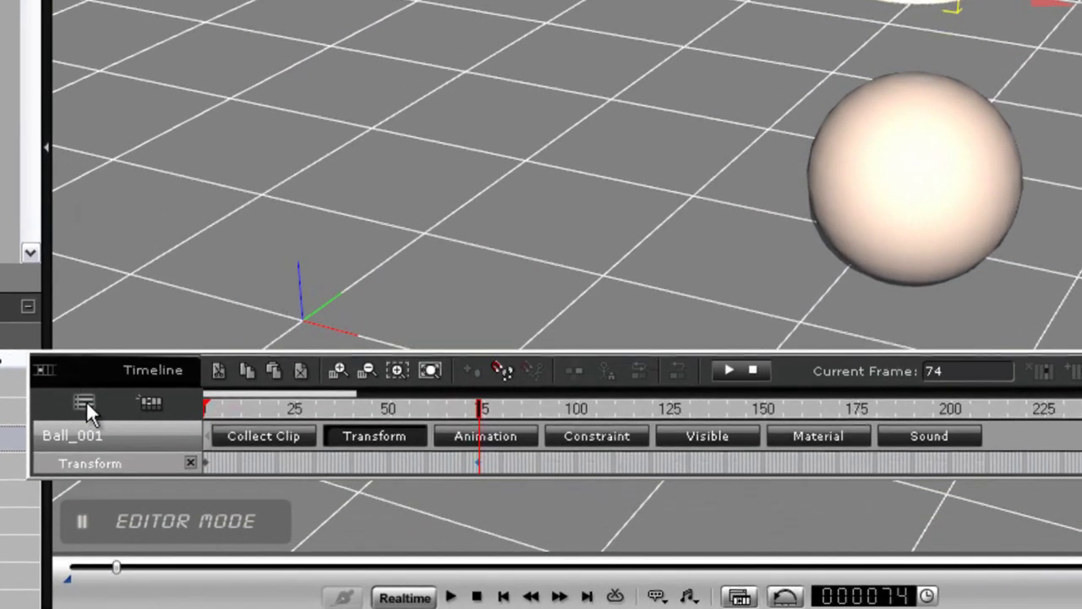
{"action": "left_click", "coordinate": [85, 402]}
{"action": "left_click", "coordinate": [86, 447]}
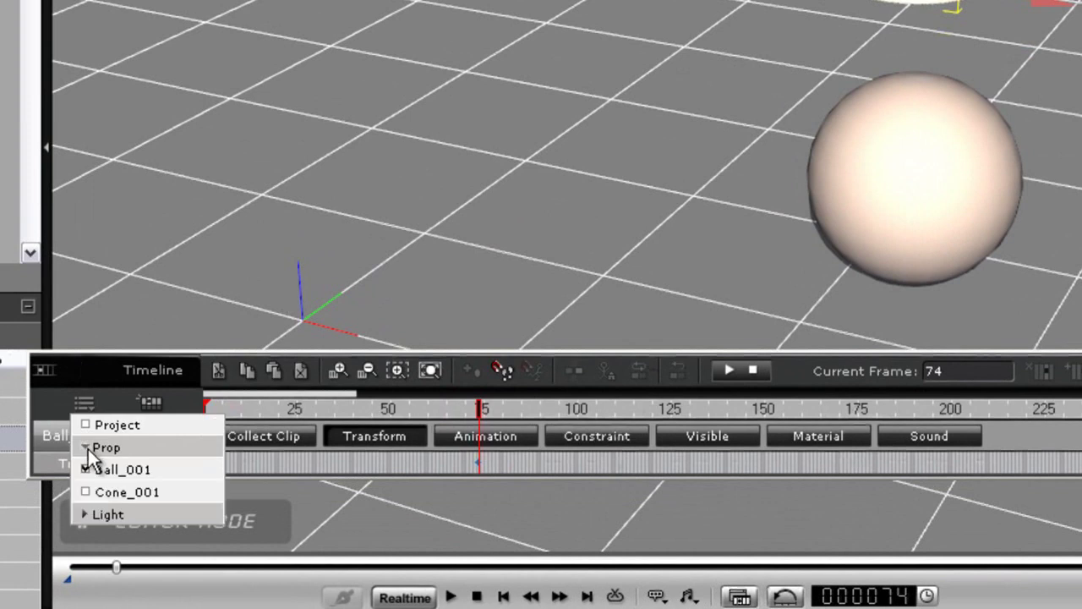
{"action": "left_click", "coordinate": [85, 492]}
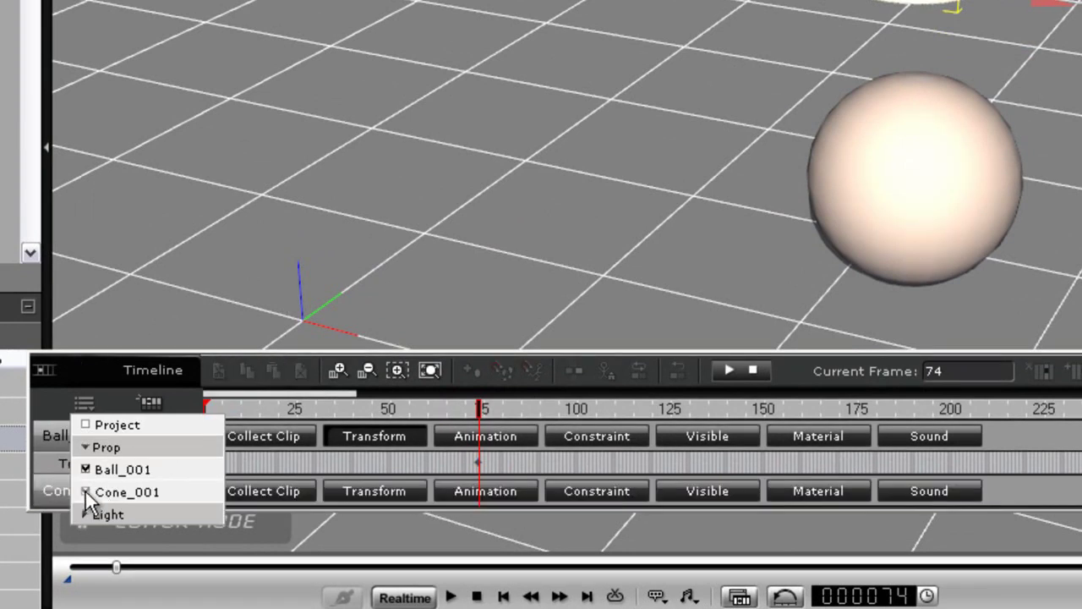
{"action": "left_click", "coordinate": [74, 381]}
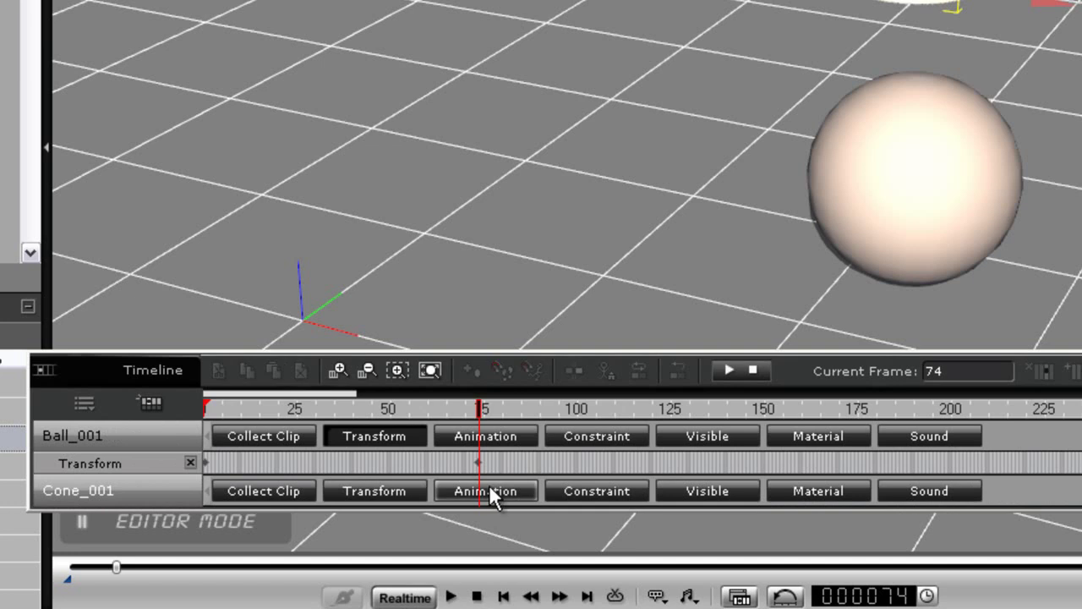
{"action": "left_click", "coordinate": [381, 491]}
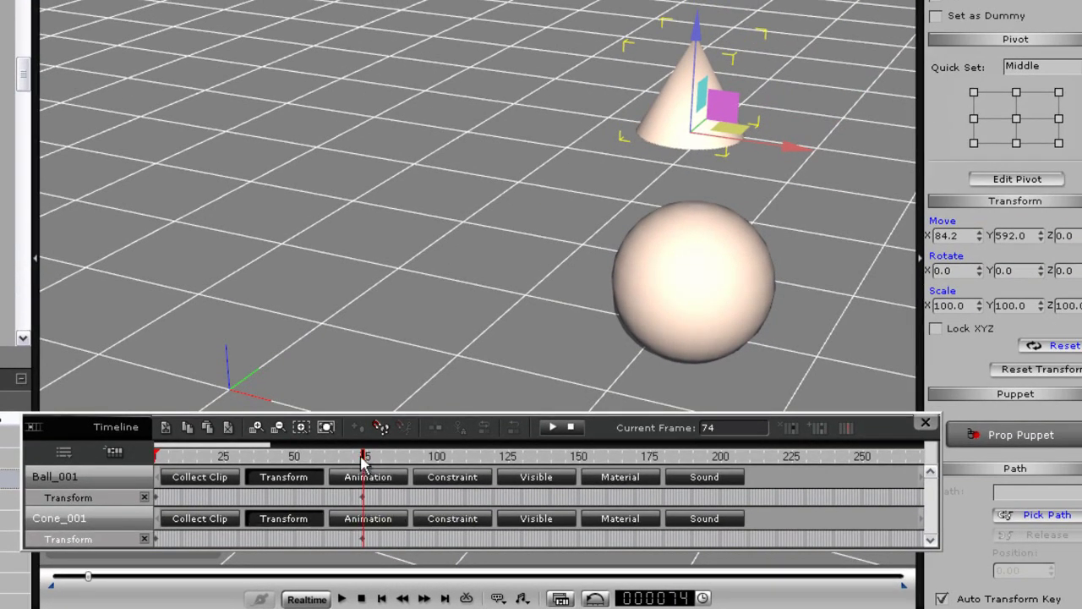
Return to frame 1 and play back the combined ball and cone animation
{"action": "key", "text": "space"}
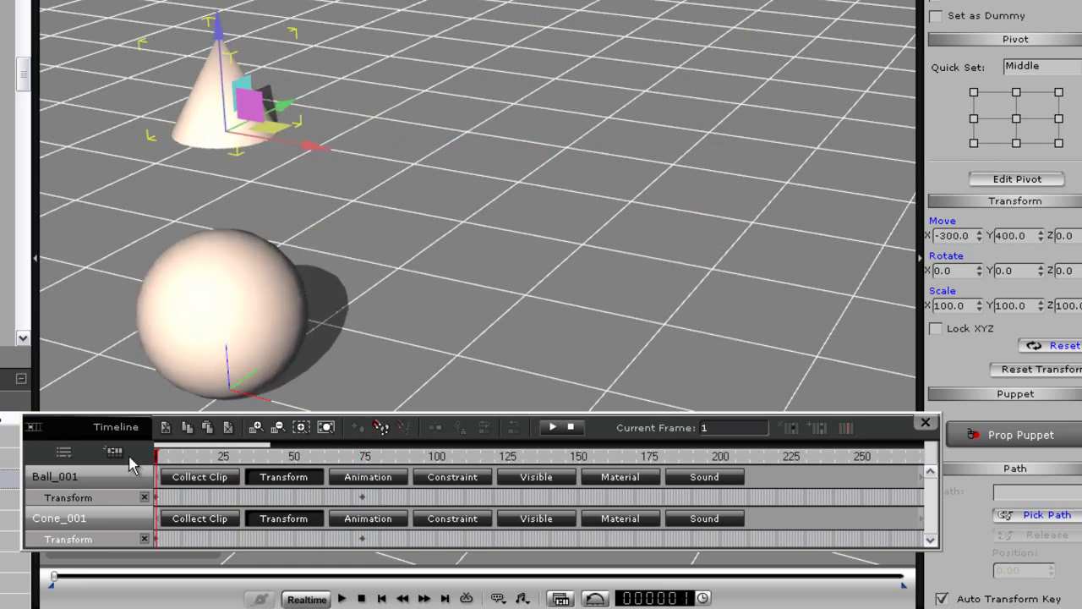
{"action": "key", "text": "space"}
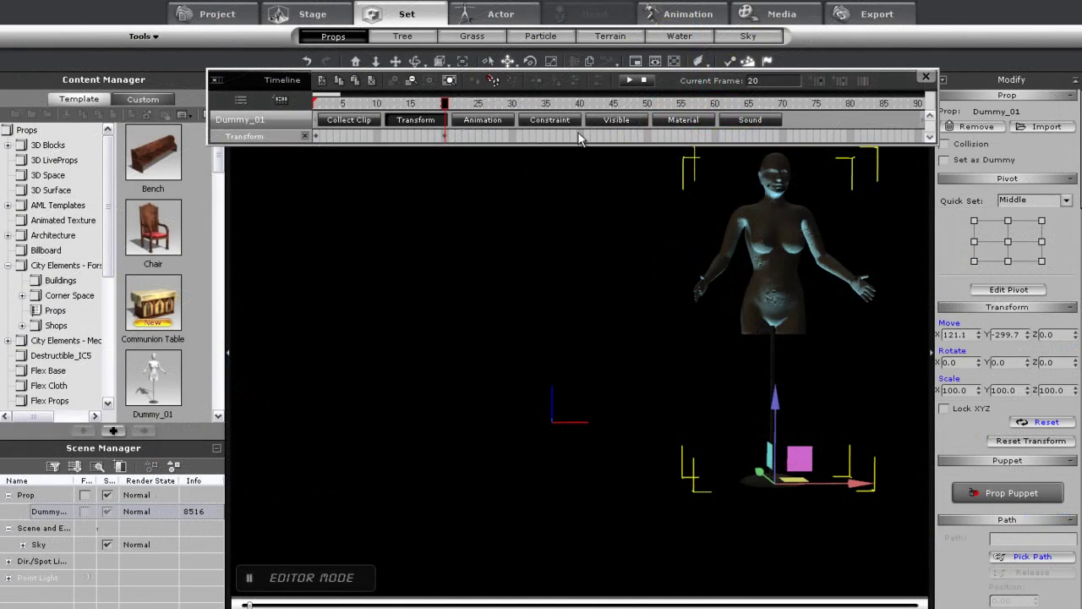
Key Dummy_01's position at frame 40 to X -75.9, Y -569.6, and at frame 60 to X 2.1, Y -636.9
{"action": "left_click_drag", "start_coordinate": [809, 477], "coordinate": [361, 608]}
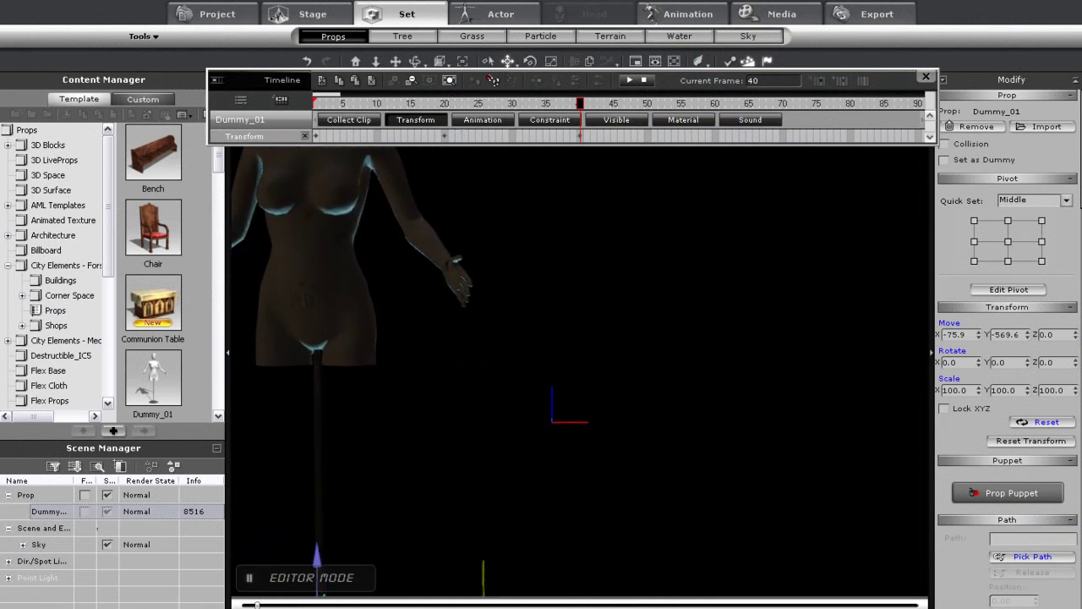
{"action": "left_click", "coordinate": [716, 138]}
{"action": "middle_click_drag", "start_coordinate": [549, 478], "coordinate": [462, 505]}
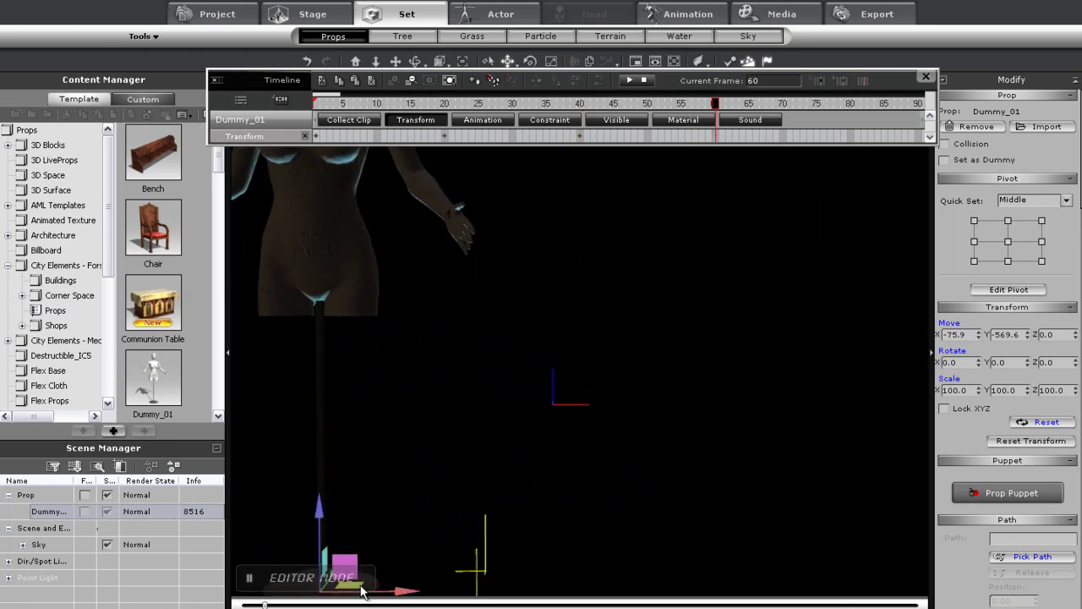
{"action": "left_click_drag", "start_coordinate": [355, 590], "coordinate": [592, 602]}
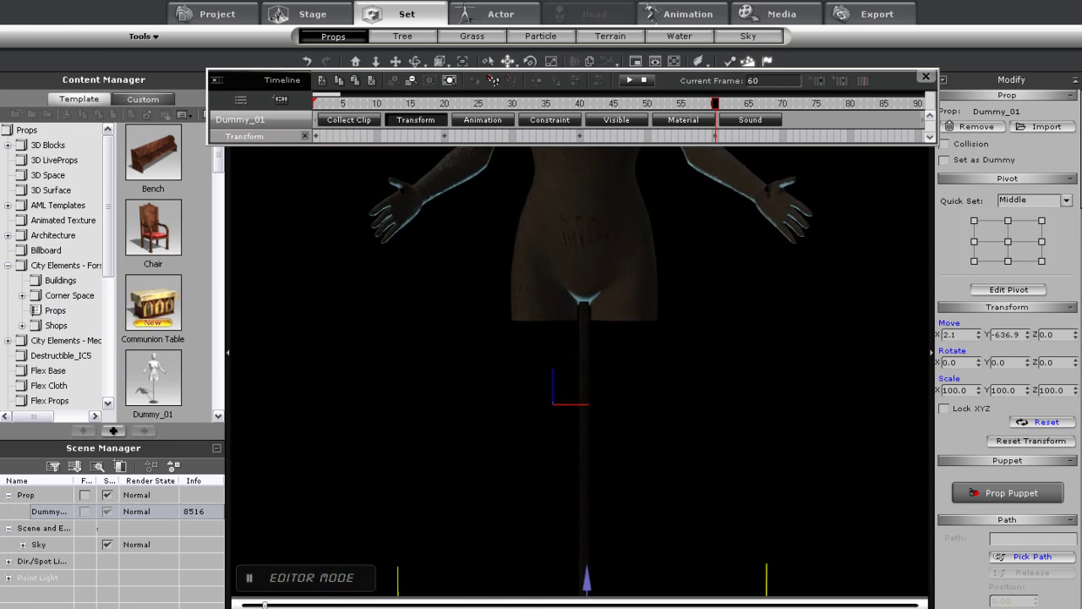
{"action": "middle_click_drag", "start_coordinate": [638, 411], "coordinate": [623, 541]}
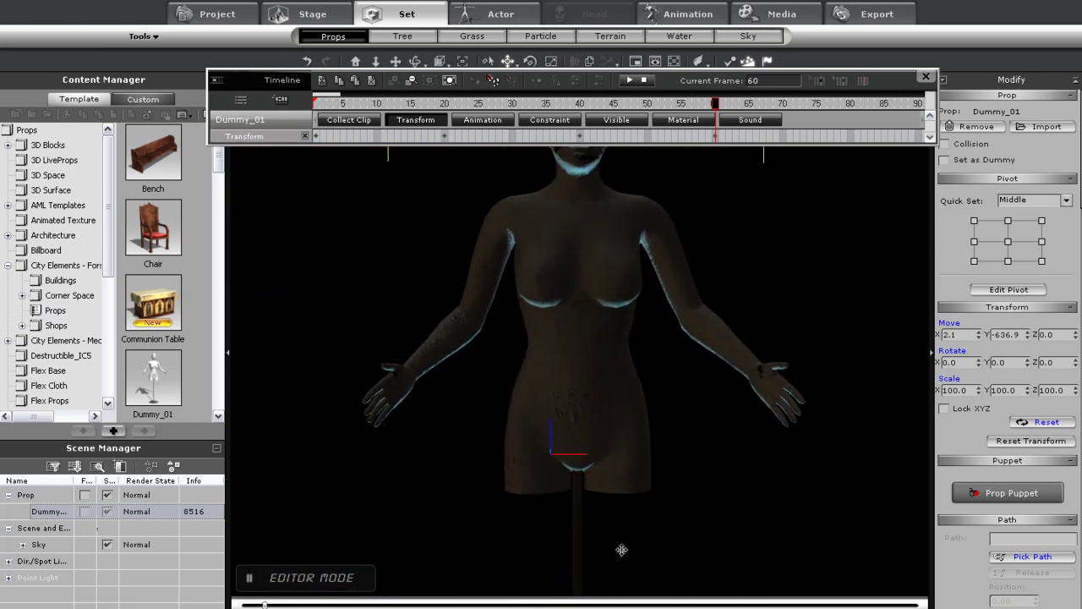
{"action": "middle_click_drag", "start_coordinate": [613, 397], "coordinate": [615, 446]}
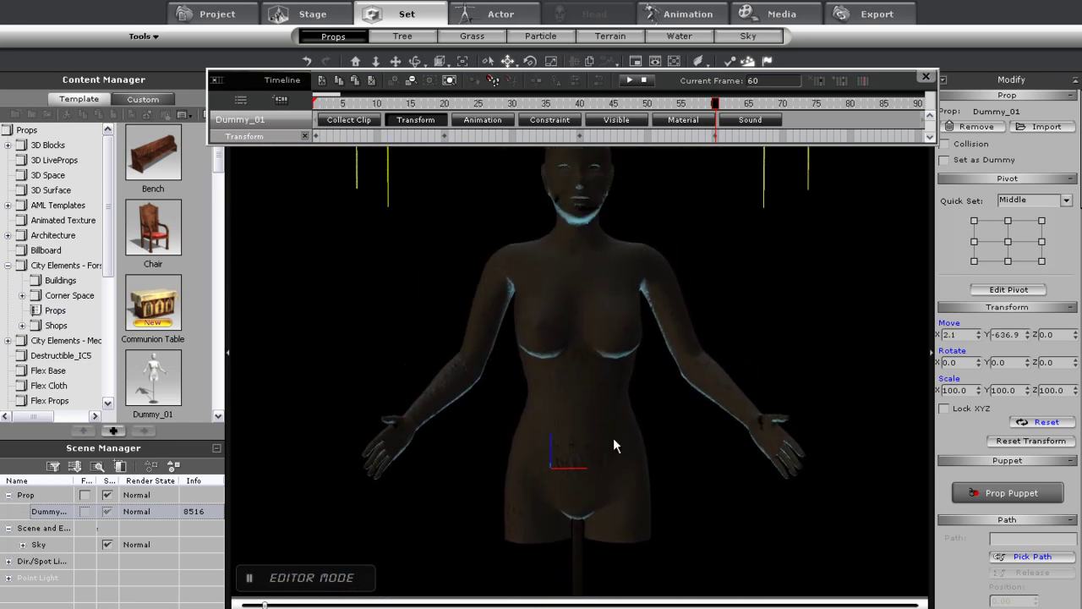
Play back Dummy_01's animation from frame 1, return to the start, and advance through its keyframes to frame 60
{"action": "key", "text": "comma"}
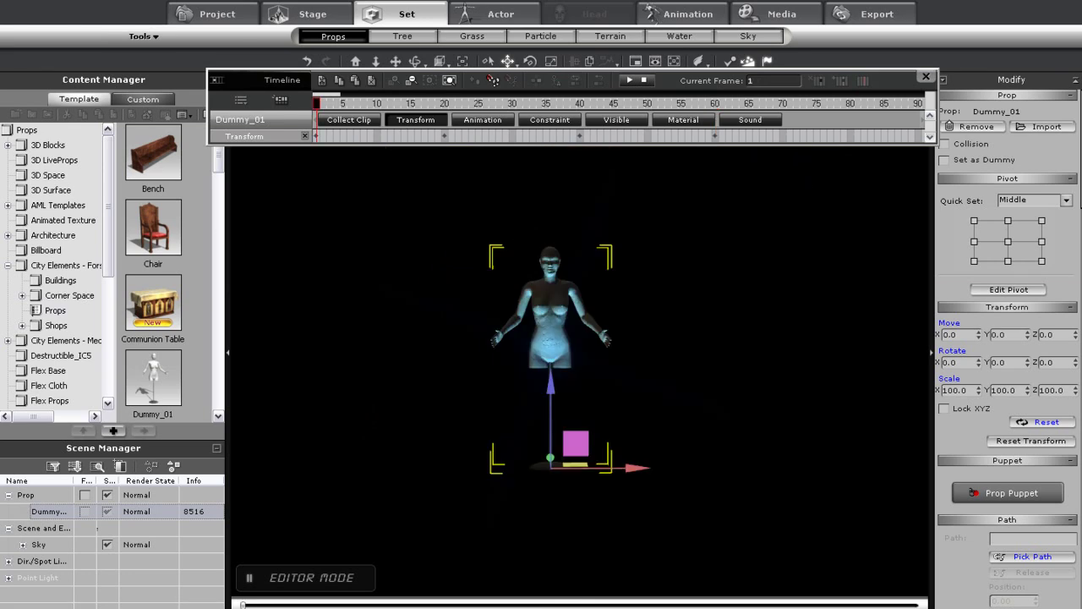
{"action": "key", "text": "space"}
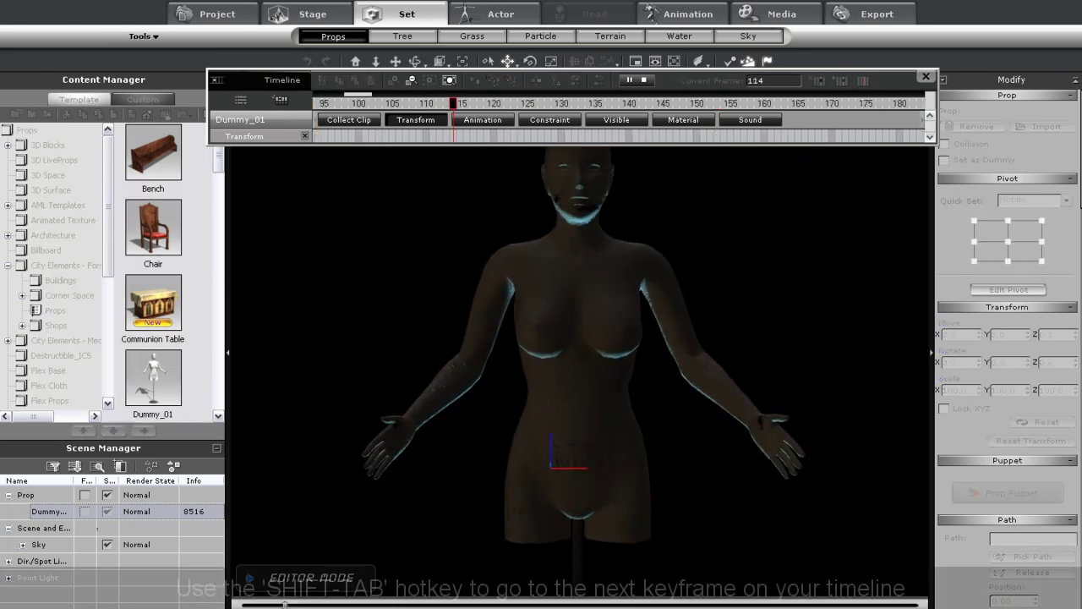
{"action": "key", "text": "space"}
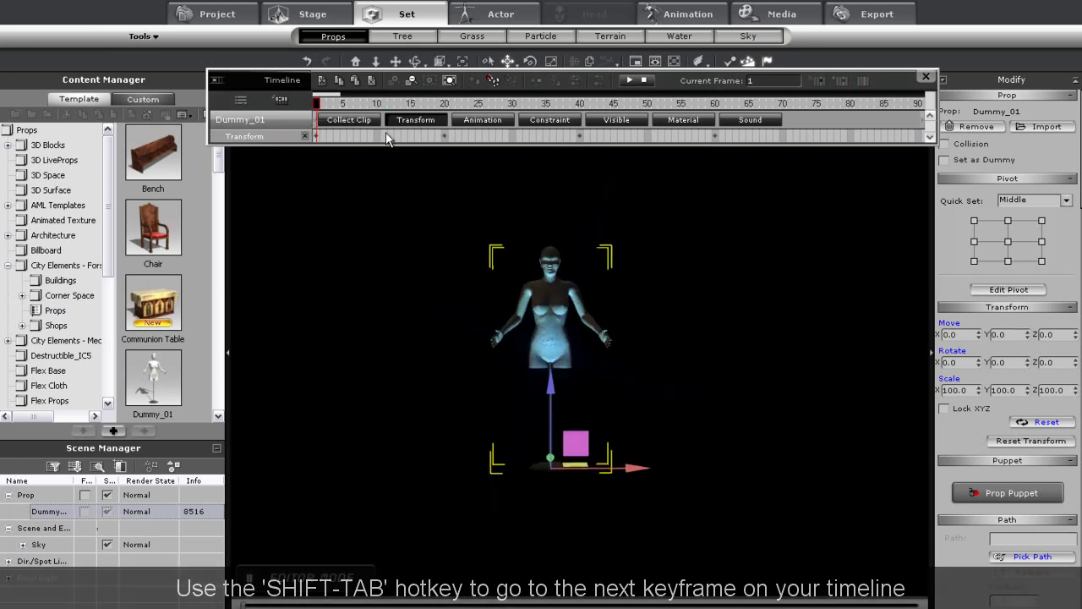
{"action": "key", "text": "space"}
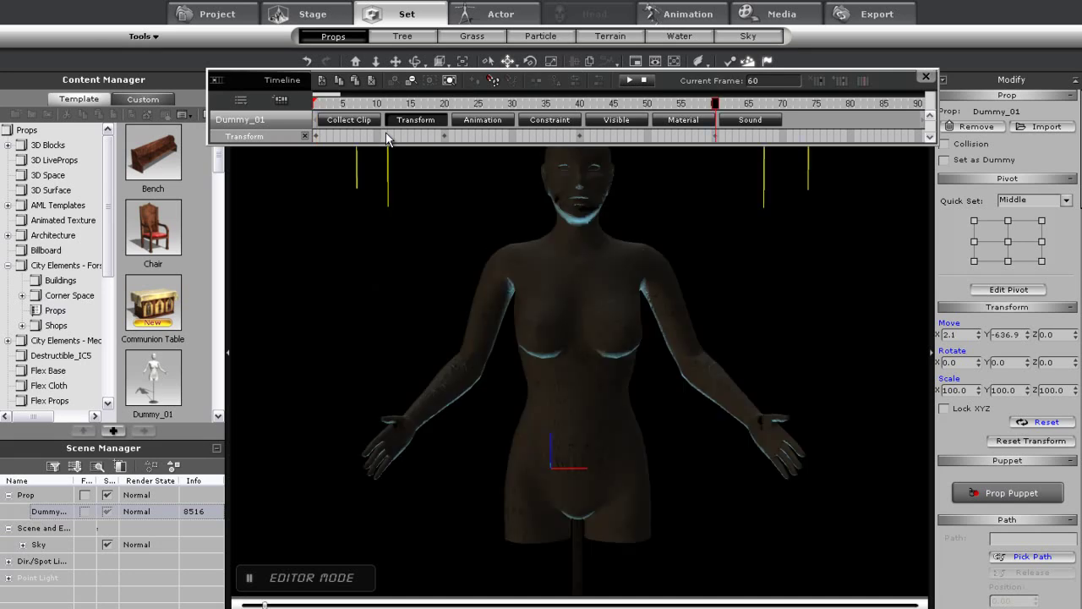
Play back Dummy_01's keyframed movement and return to frame 1
{"action": "key", "text": "space"}
{"action": "key", "text": "space"}
{"action": "key", "text": "space"}
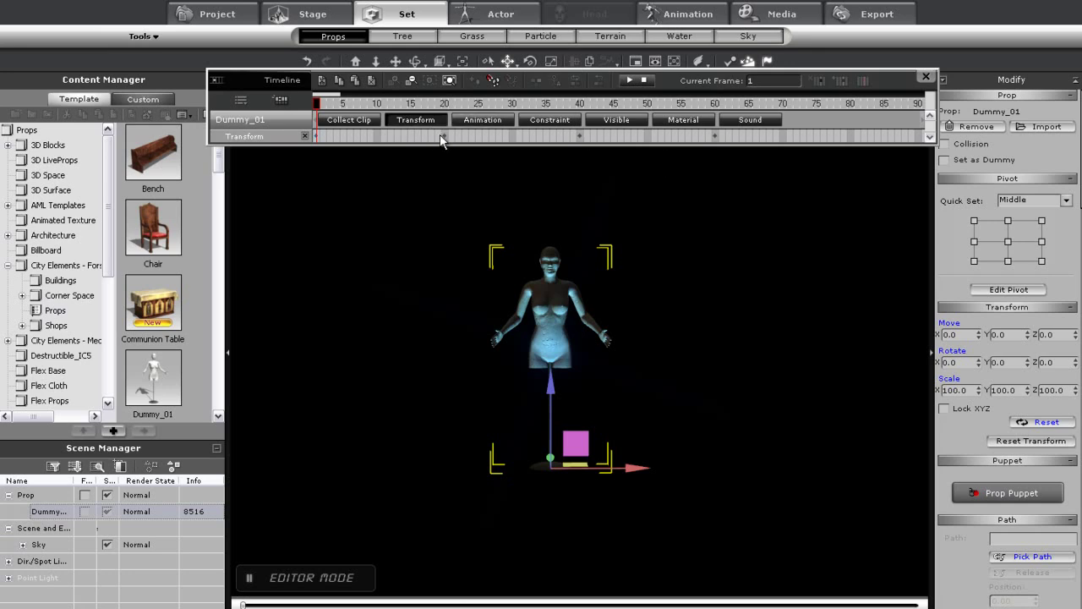
Move Dummy_01's last three Transform keyframes to frames 10, 20 and 30, and play back the faster animation
{"action": "left_click_drag", "start_coordinate": [445, 137], "coordinate": [400, 137]}
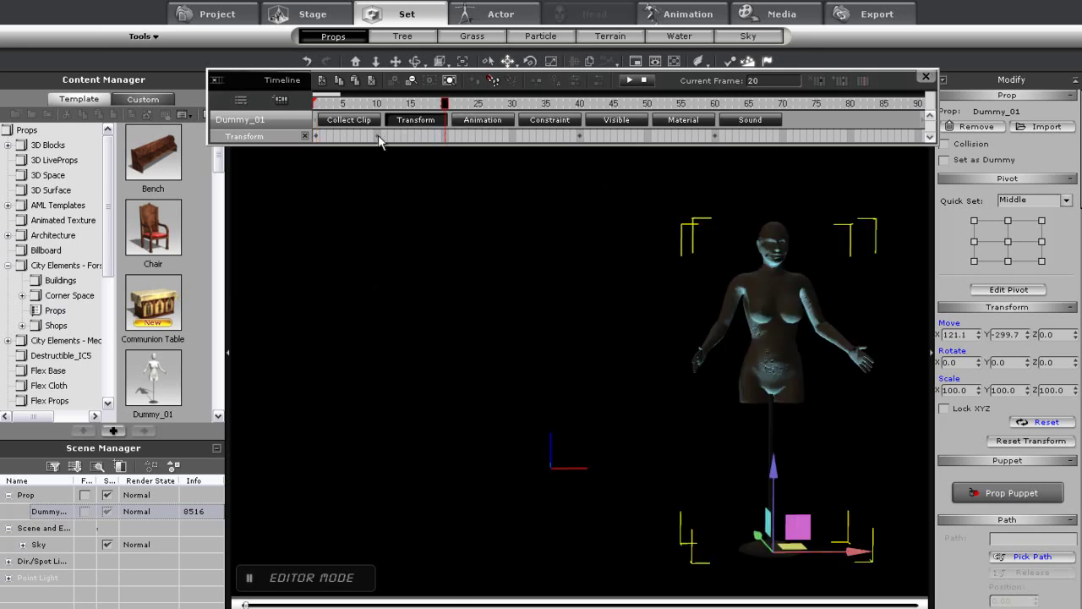
{"action": "left_click_drag", "start_coordinate": [580, 137], "coordinate": [463, 137]}
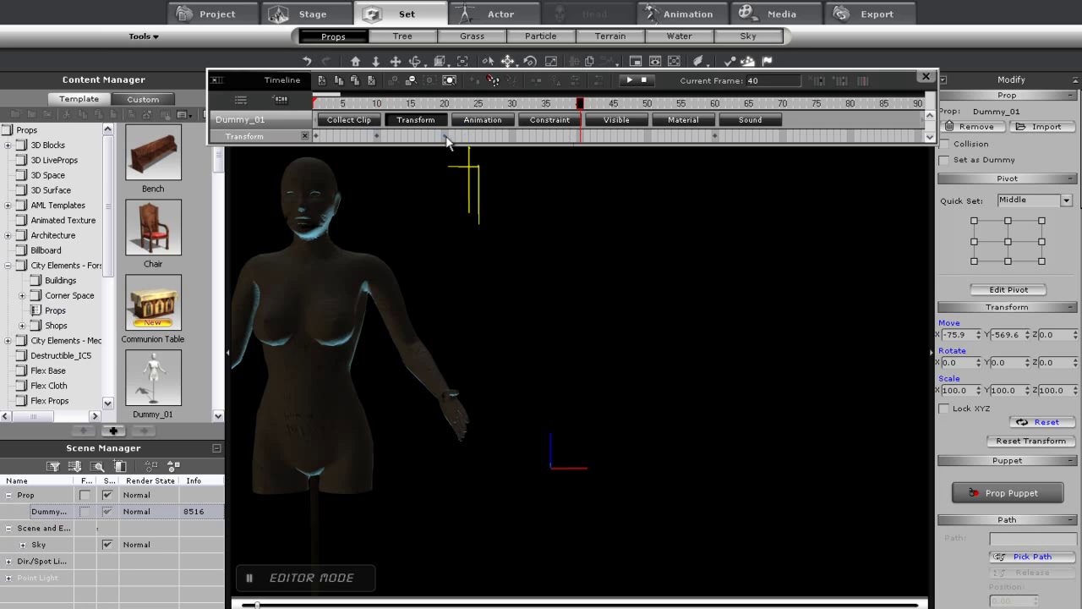
{"action": "left_click", "coordinate": [714, 137]}
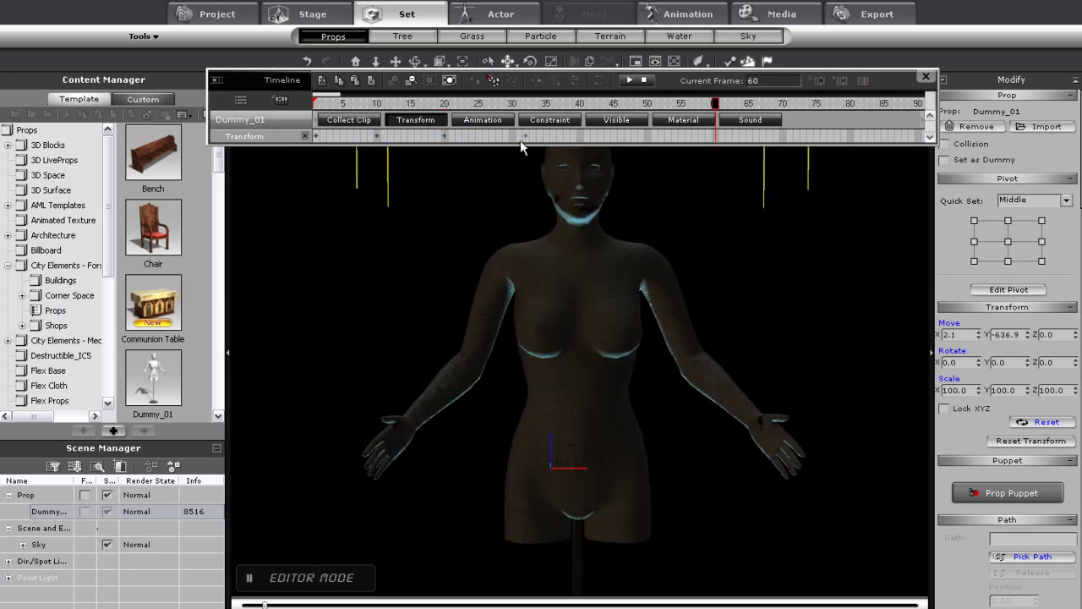
{"action": "key", "text": "space"}
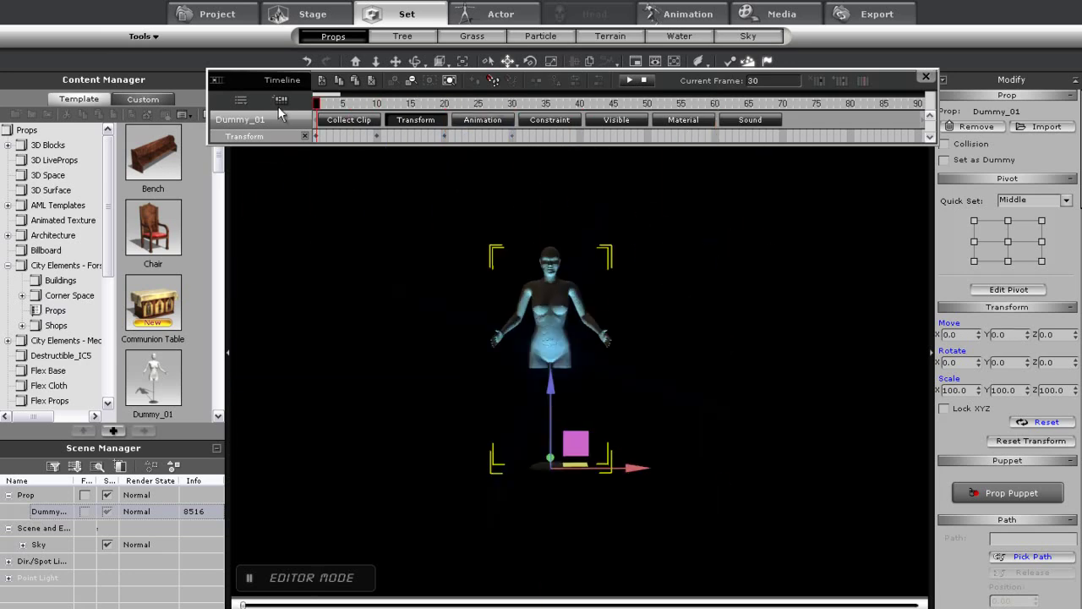
{"action": "key", "text": "space"}
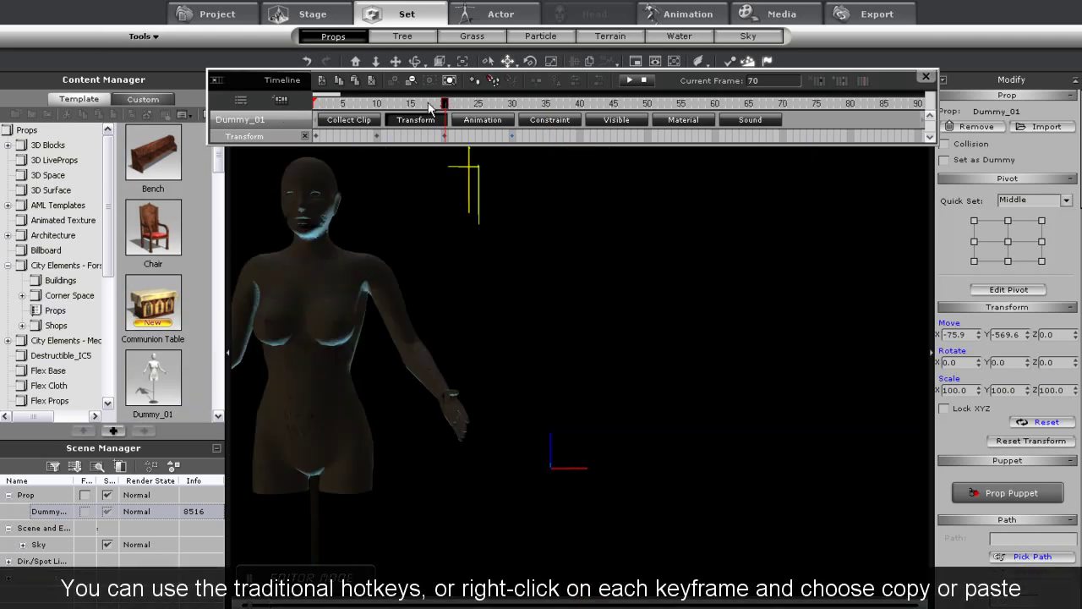
{"action": "key", "text": "space"}
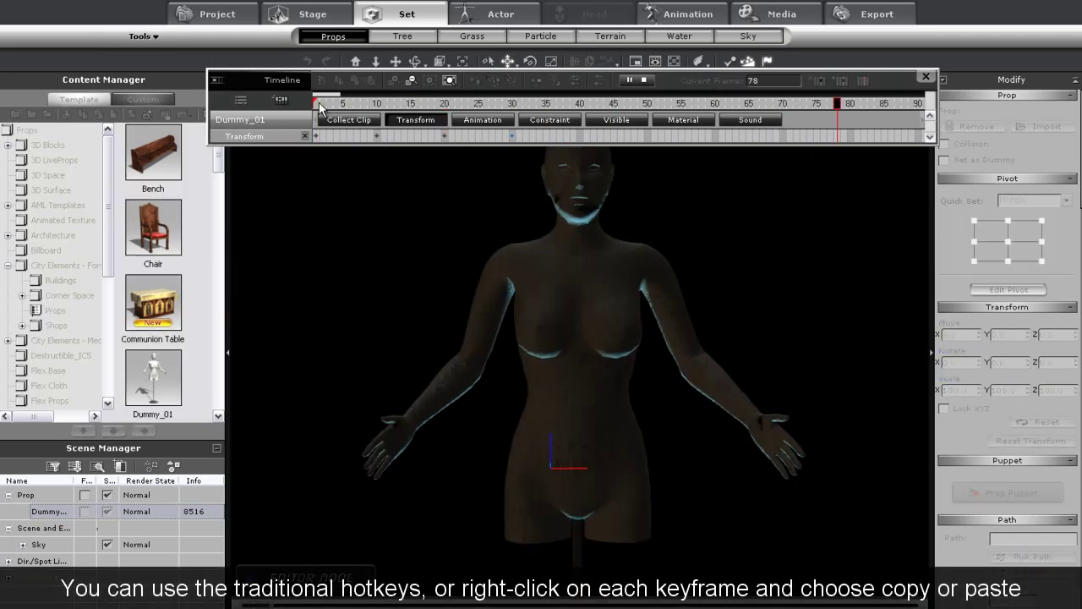
{"action": "key", "text": "space"}
{"action": "left_click_drag", "start_coordinate": [363, 105], "coordinate": [311, 105]}
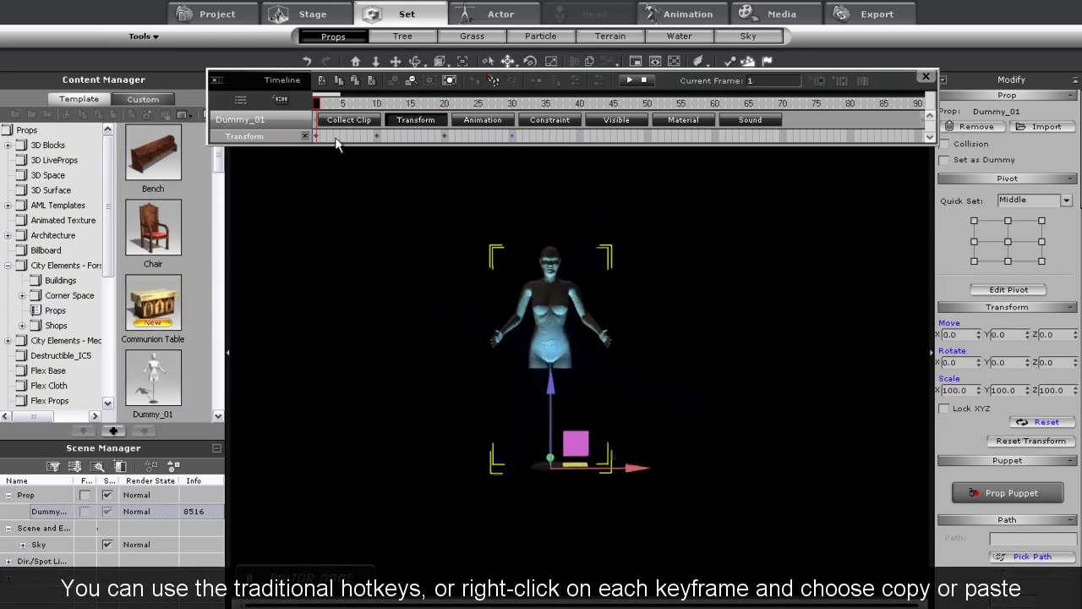
Shift Dummy_01's last three Transform keyframes together to frames 50, 60 and 70, and play back the delayed movement
{"action": "left_click", "coordinate": [533, 138]}
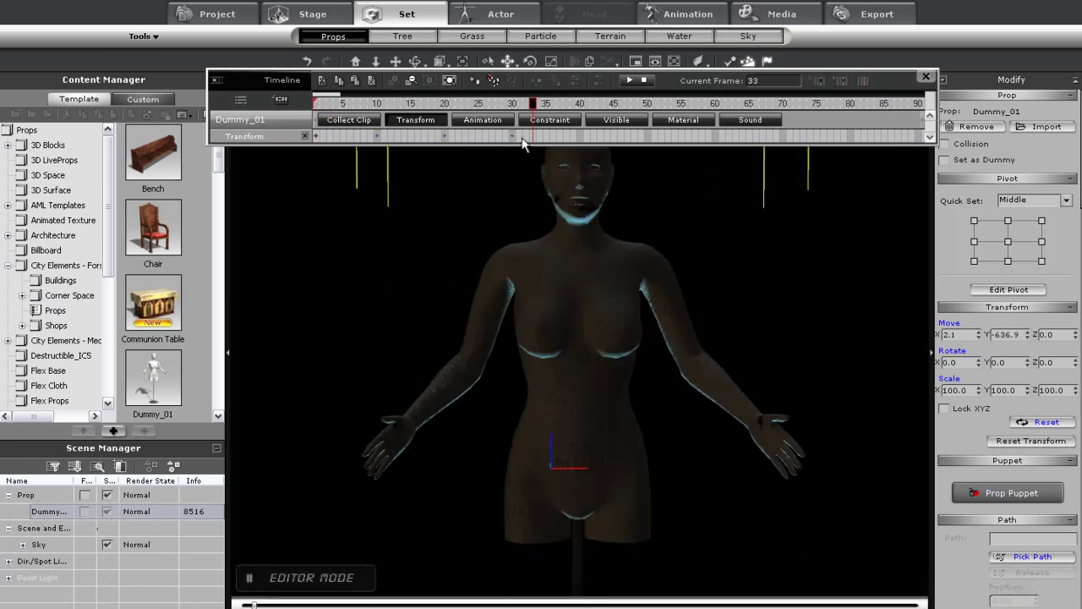
{"action": "left_click_drag", "start_coordinate": [385, 140], "coordinate": [445, 140]}
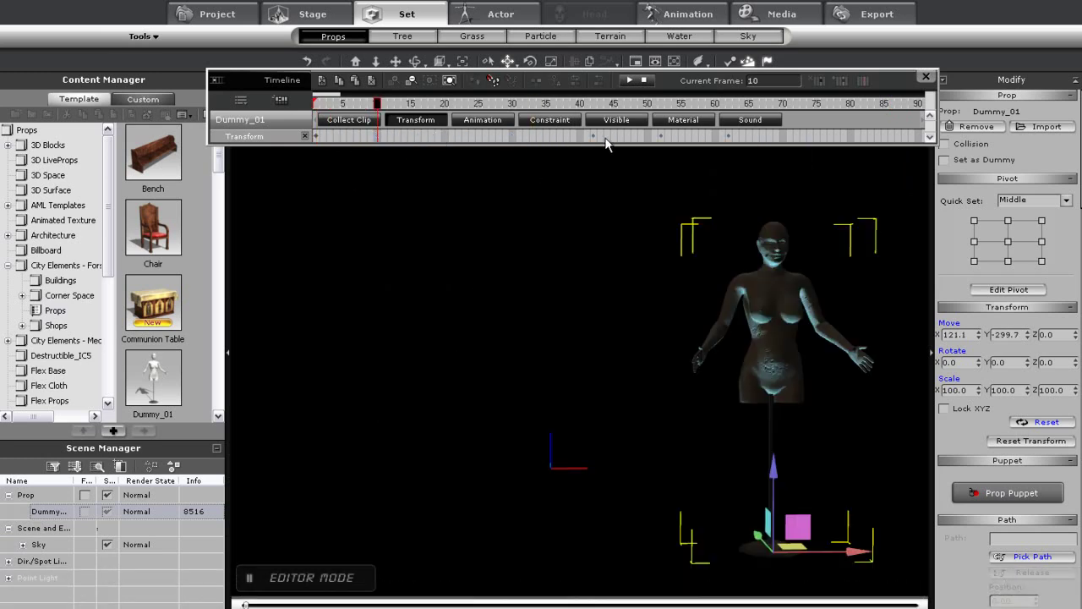
{"action": "key", "text": "space"}
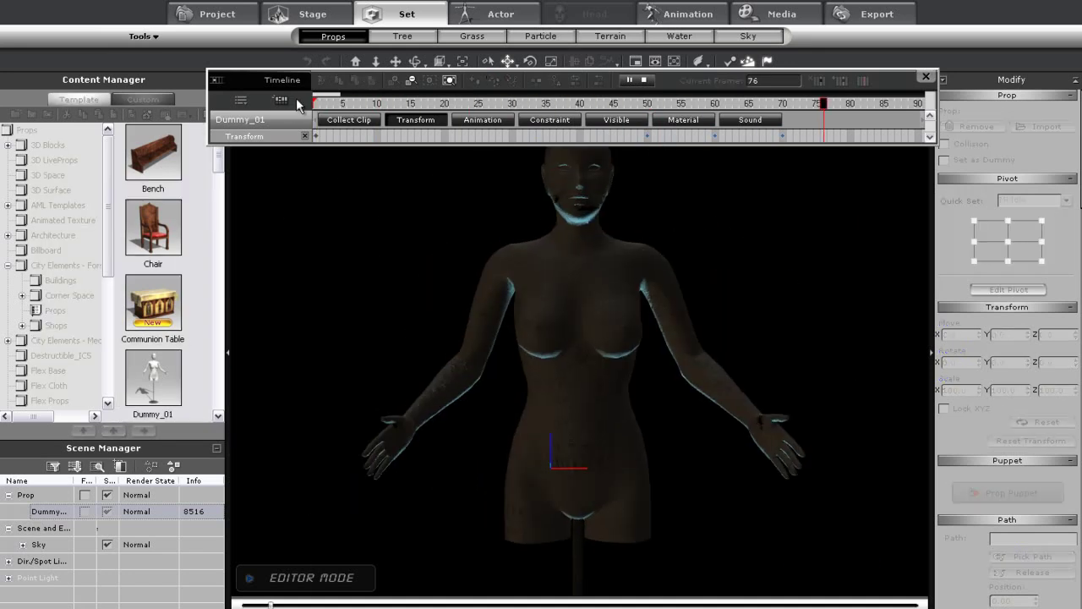
{"action": "key", "text": "space"}
{"action": "left_click_drag", "start_coordinate": [369, 99], "coordinate": [351, 93]}
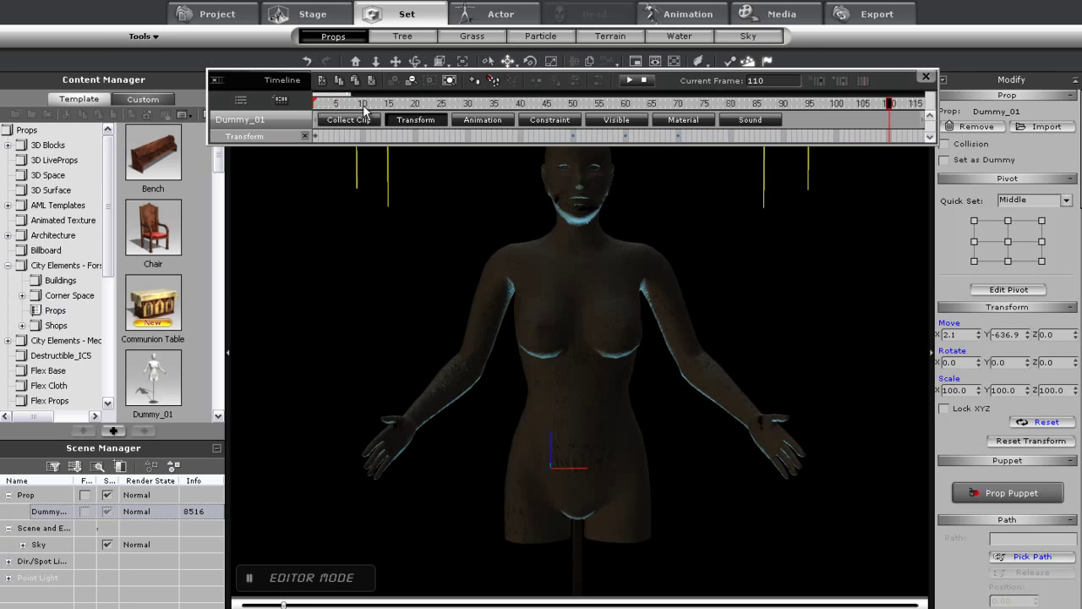
{"action": "key", "text": "space"}
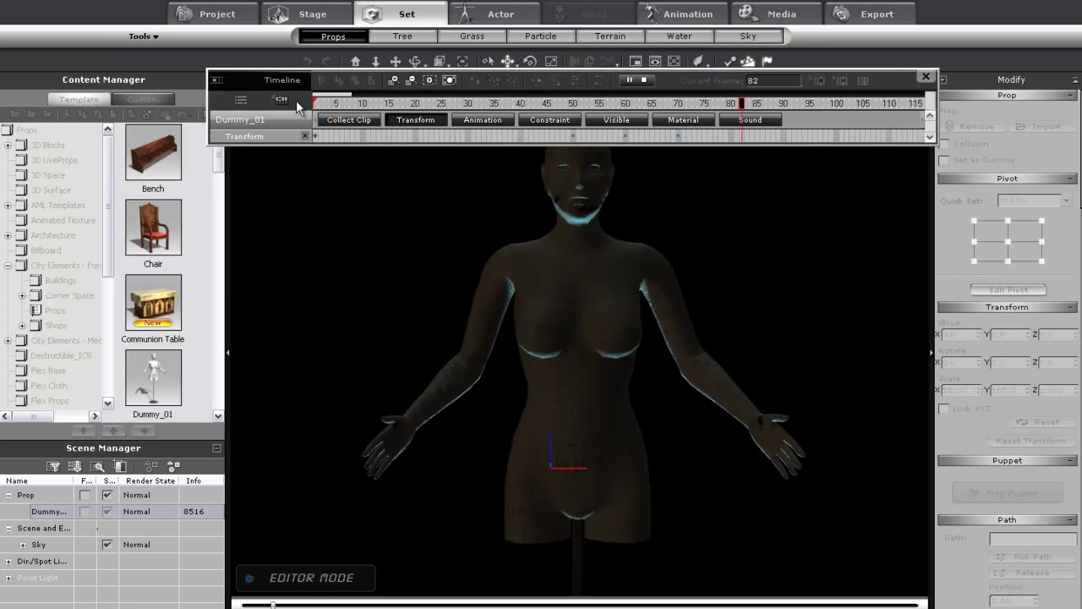
{"action": "key", "text": "space"}
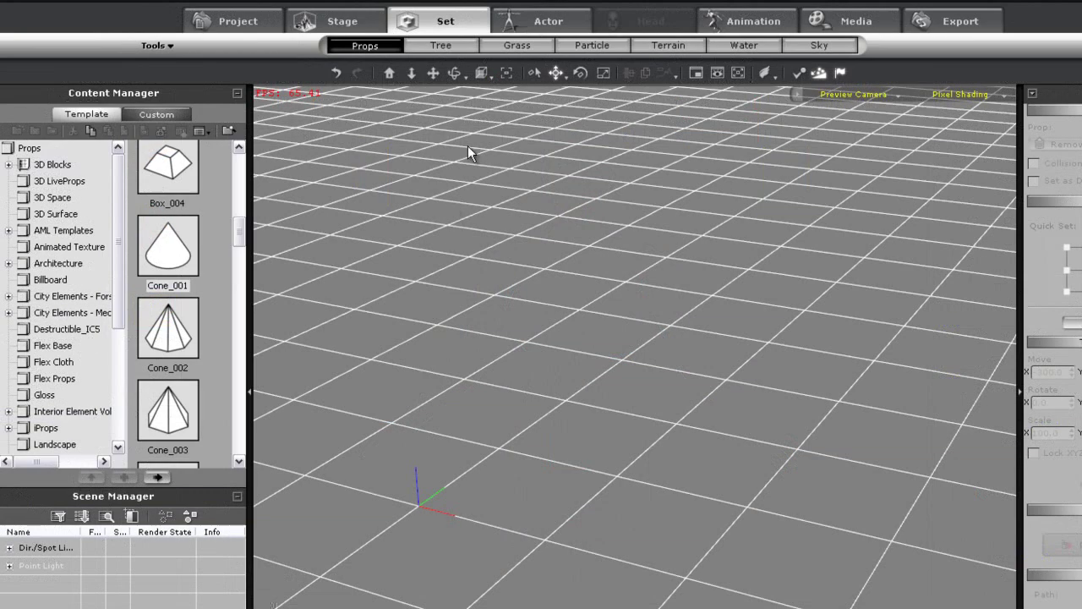
Add the Chuck avatar from the G5 Character templates to the empty scene and view him from the front
{"action": "left_click", "coordinate": [545, 17]}
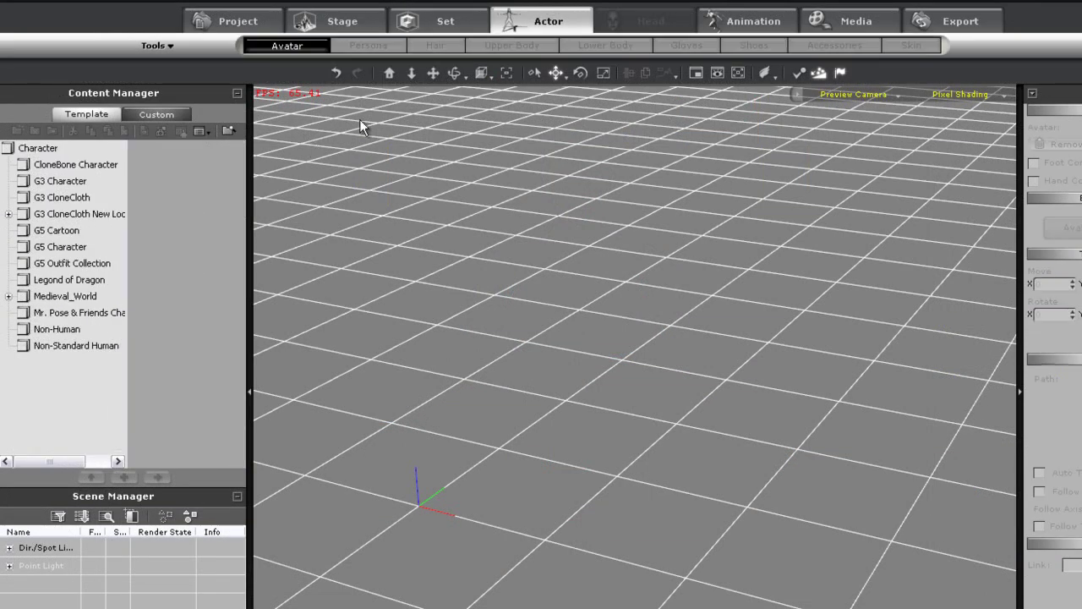
{"action": "left_click", "coordinate": [52, 243]}
{"action": "left_click_drag", "start_coordinate": [172, 181], "coordinate": [643, 468]}
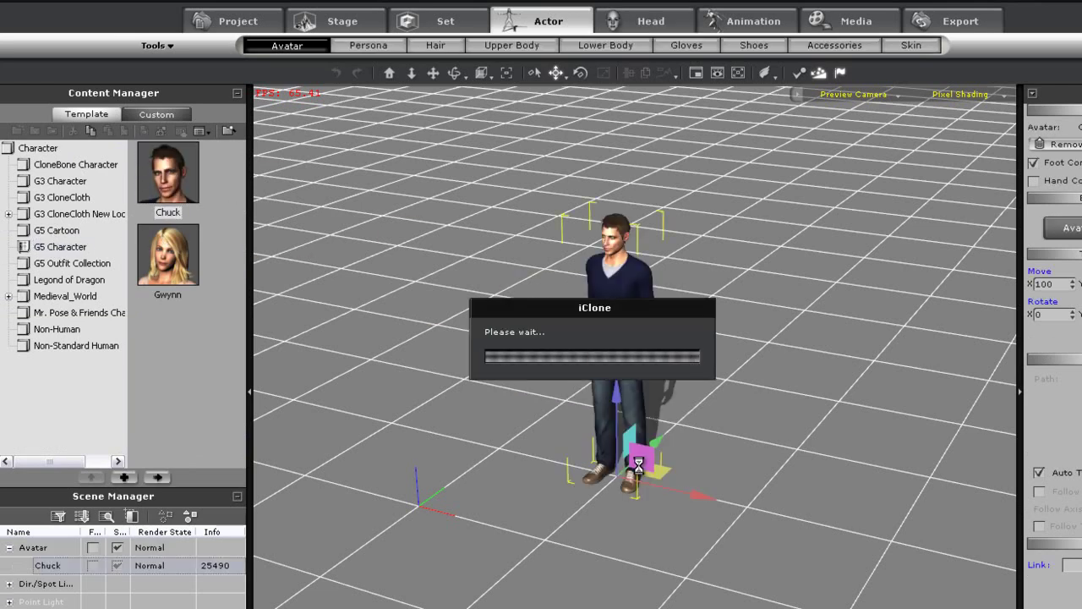
{"action": "right_click_drag", "start_coordinate": [633, 516], "coordinate": [790, 362]}
{"action": "left_click_drag", "start_coordinate": [782, 405], "coordinate": [782, 349]}
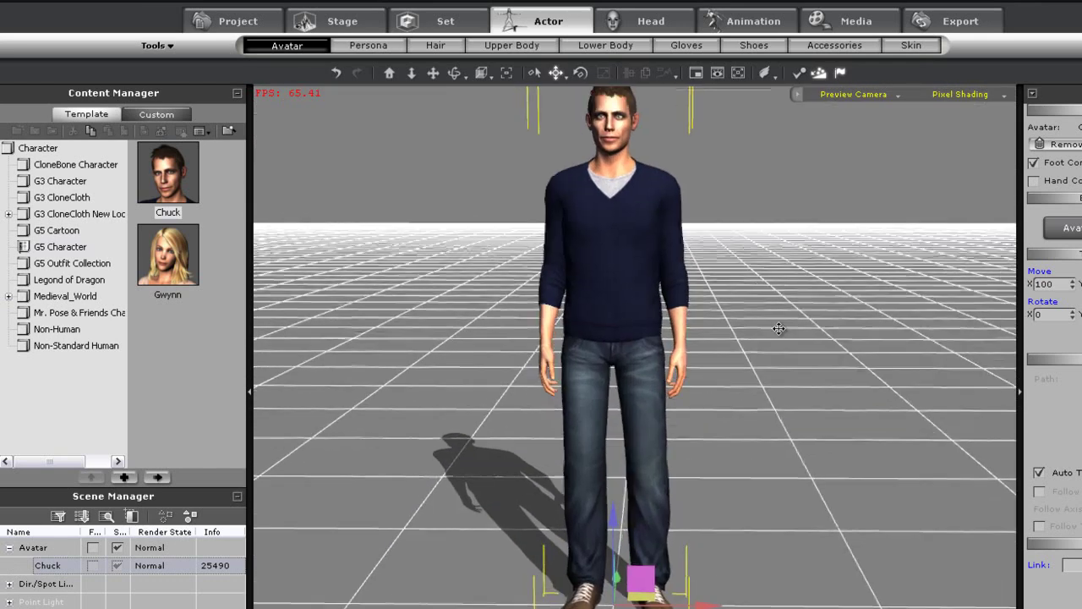
List Chuck in the timeline and show his Motion and Transform tracks
{"action": "key", "text": "F3"}
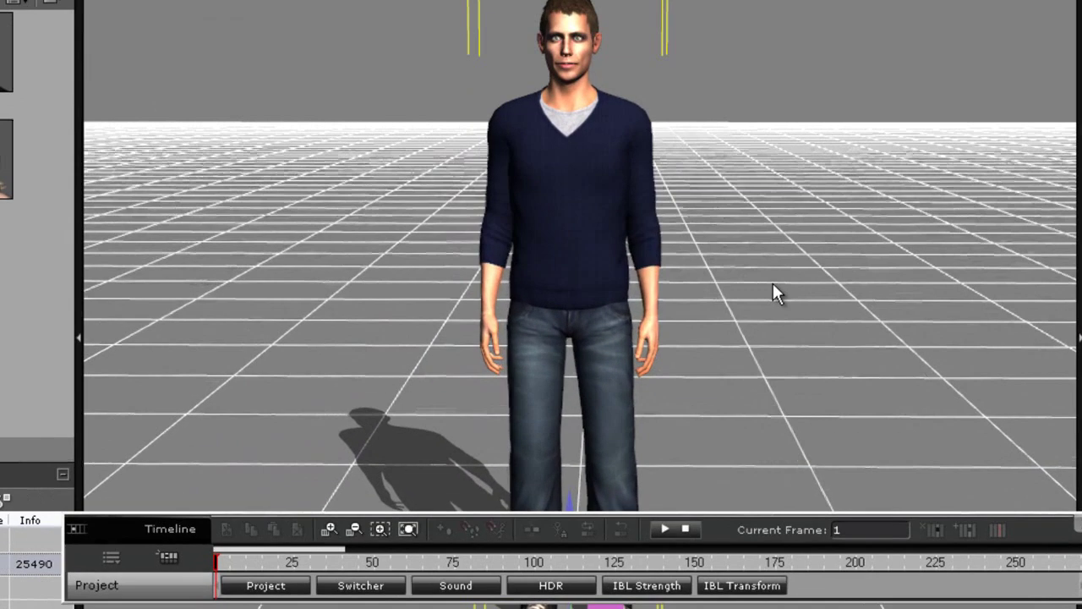
{"action": "left_click", "coordinate": [65, 558]}
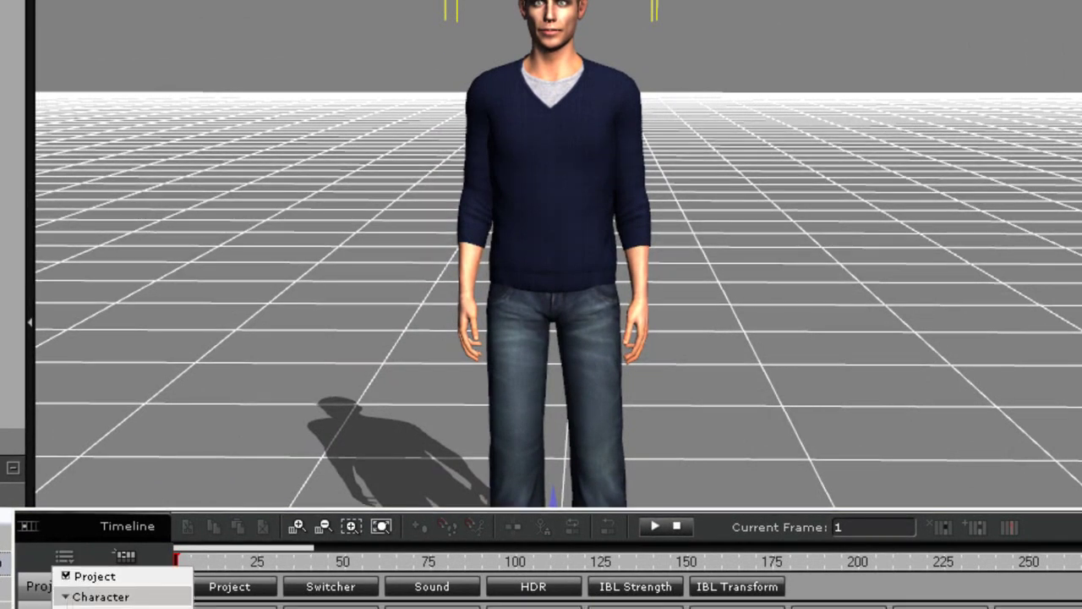
{"action": "left_click", "coordinate": [71, 525]}
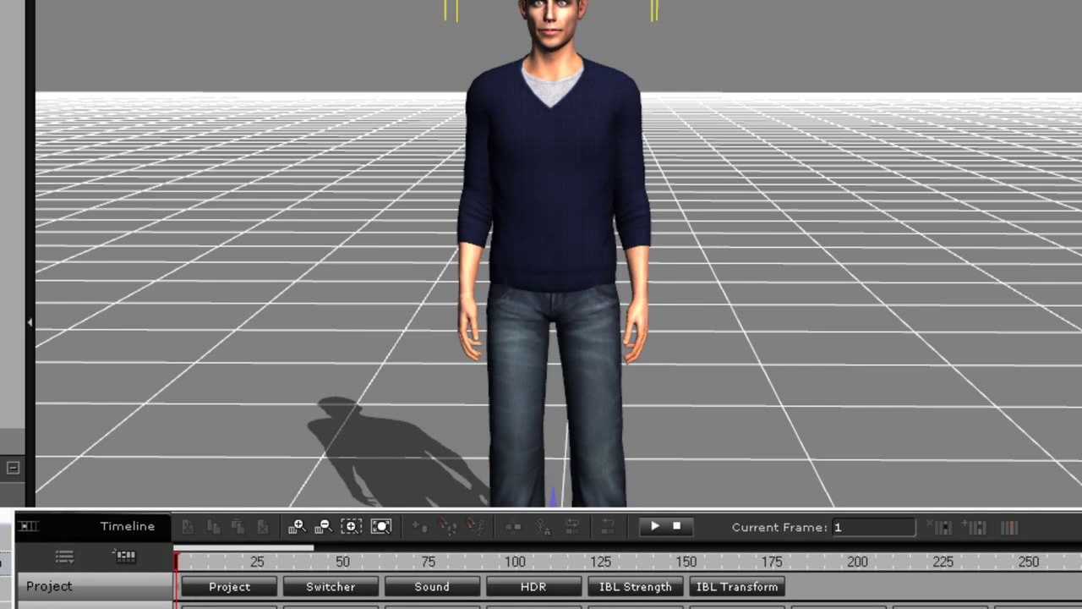
{"action": "left_click_drag", "start_coordinate": [64, 521], "coordinate": [82, 268]}
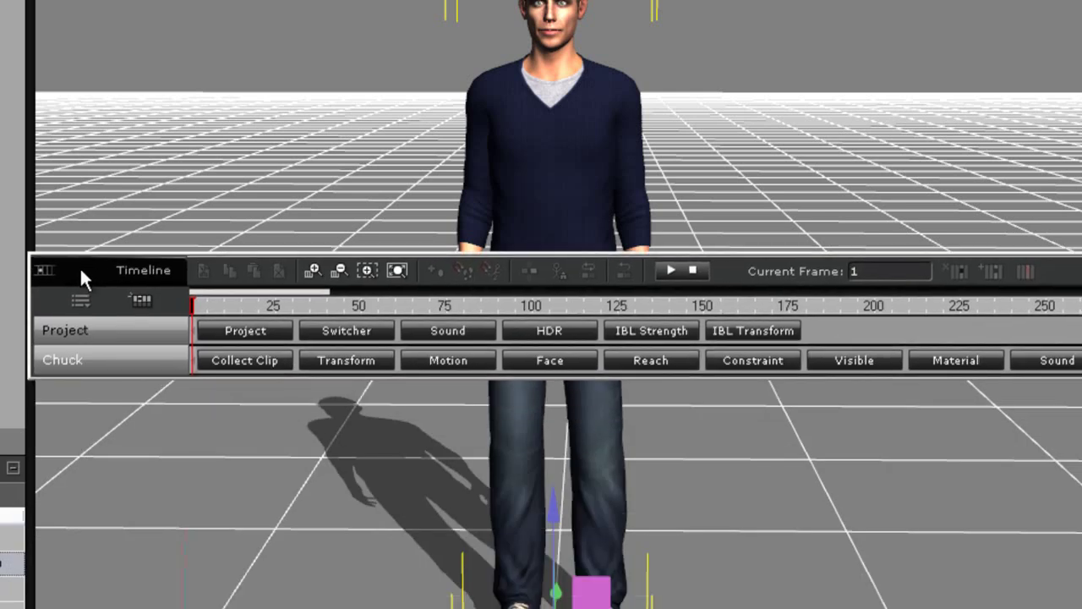
{"action": "left_click", "coordinate": [480, 359]}
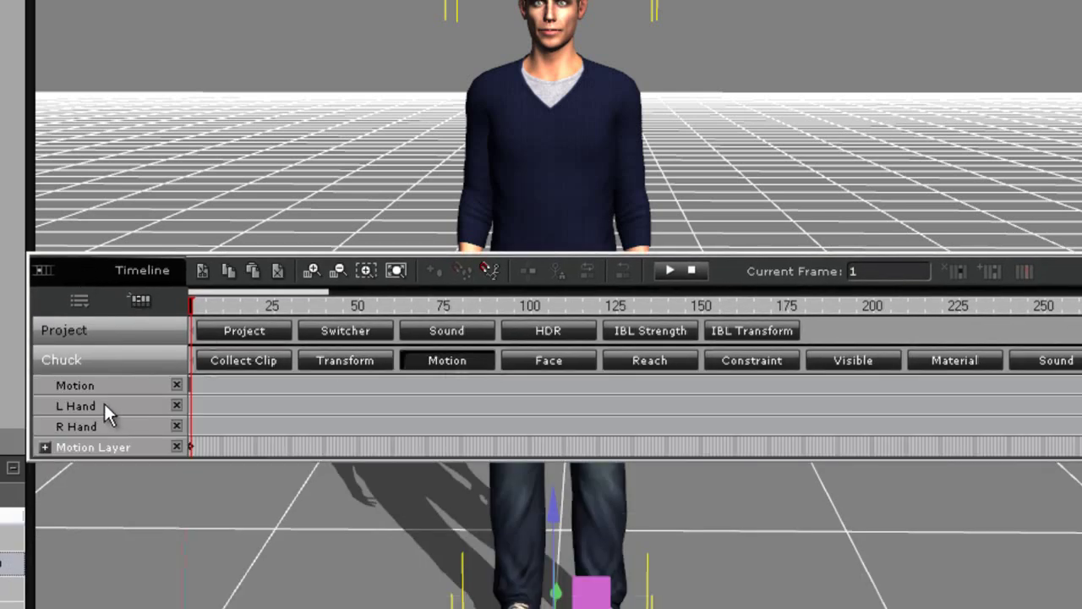
{"action": "left_click", "coordinate": [350, 360]}
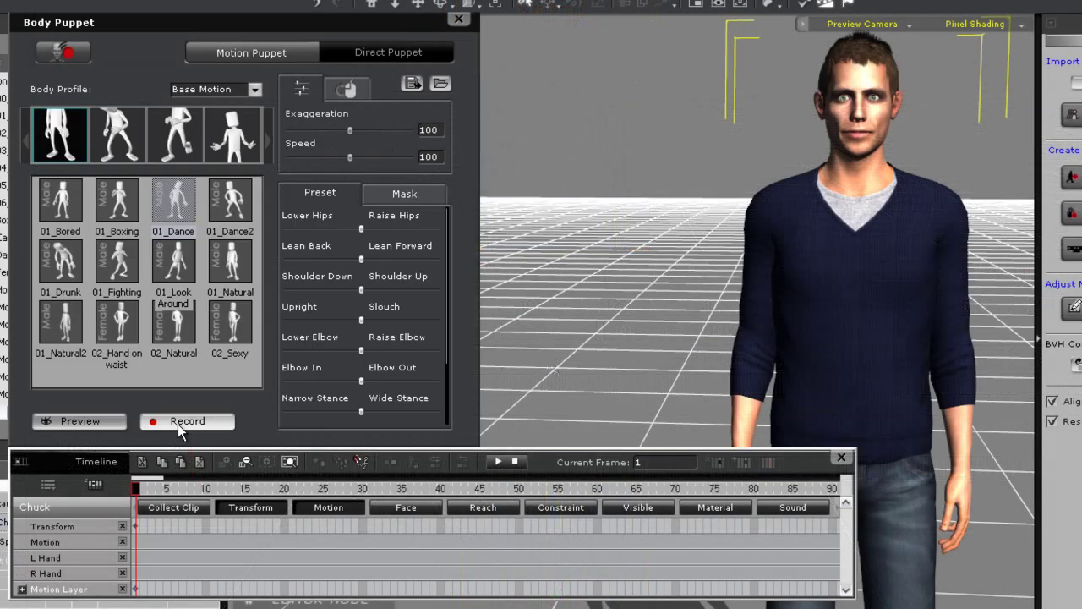
Record a Body Puppet clip of the 01_Dance motion for Chuck starting at frame 1
{"action": "left_click", "coordinate": [182, 421]}
{"action": "key", "text": "space"}
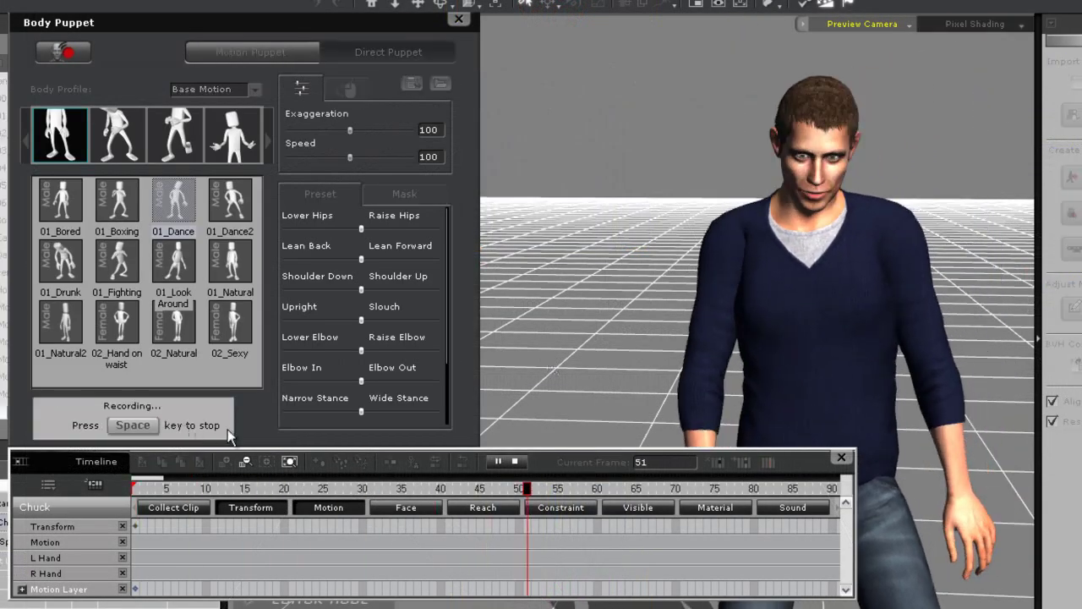
{"action": "key", "text": "space"}
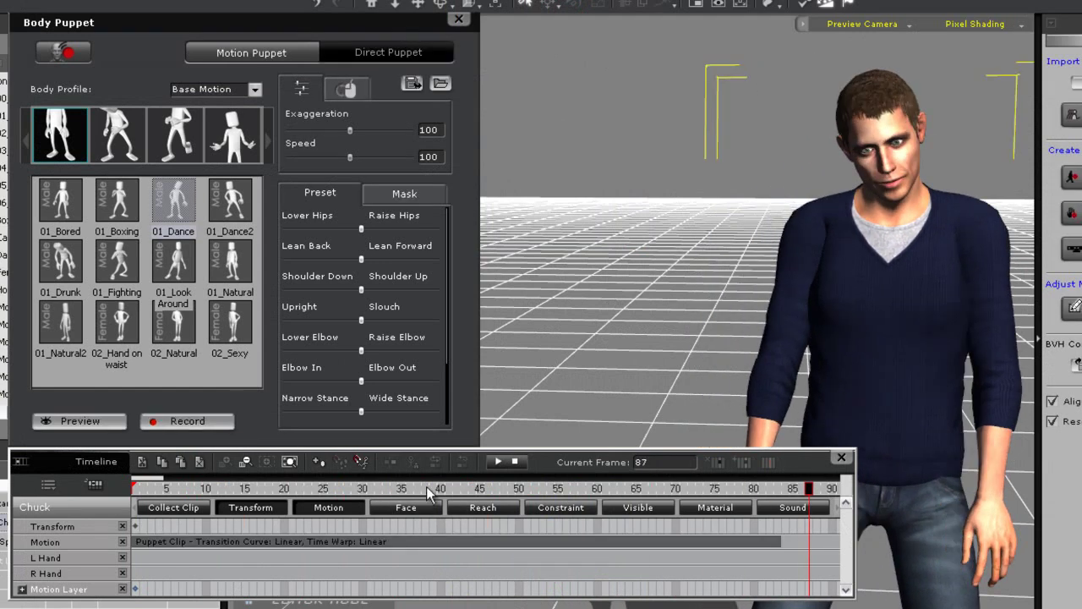
Go to frame 24 and show the R Arm track under Chuck's Motion Layer
{"action": "left_click", "coordinate": [199, 489]}
{"action": "left_click_drag", "start_coordinate": [180, 490], "coordinate": [317, 503]}
{"action": "left_click", "coordinate": [24, 589]}
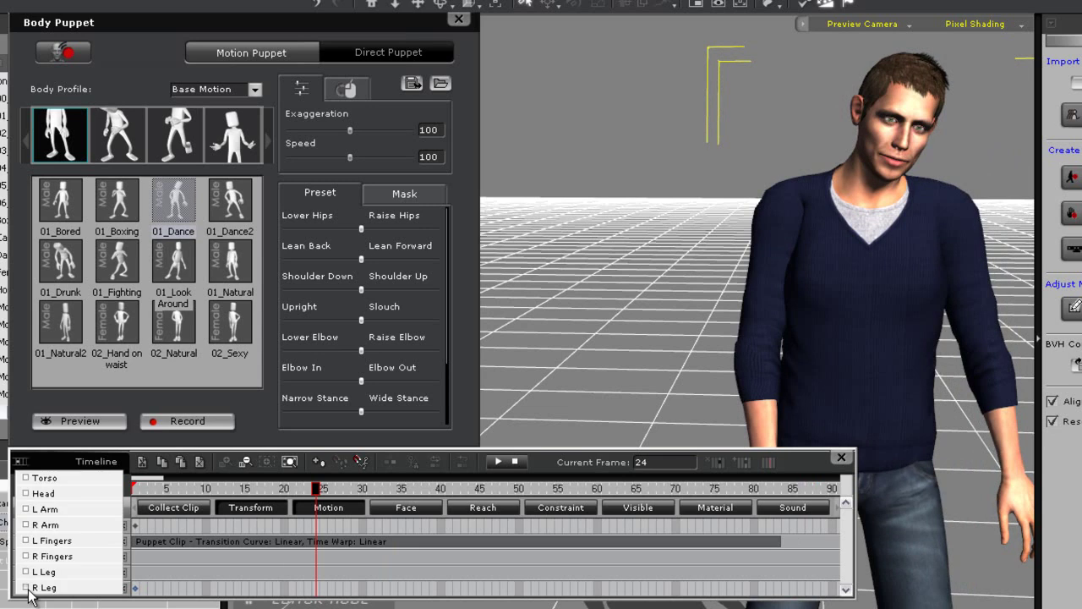
{"action": "left_click", "coordinate": [26, 524]}
In Edit Motion Layer, raise Chuck's right hand outward to shoulder height at frame 24, and scrub through the timeline around the pose
{"action": "key", "text": "shift+F3"}
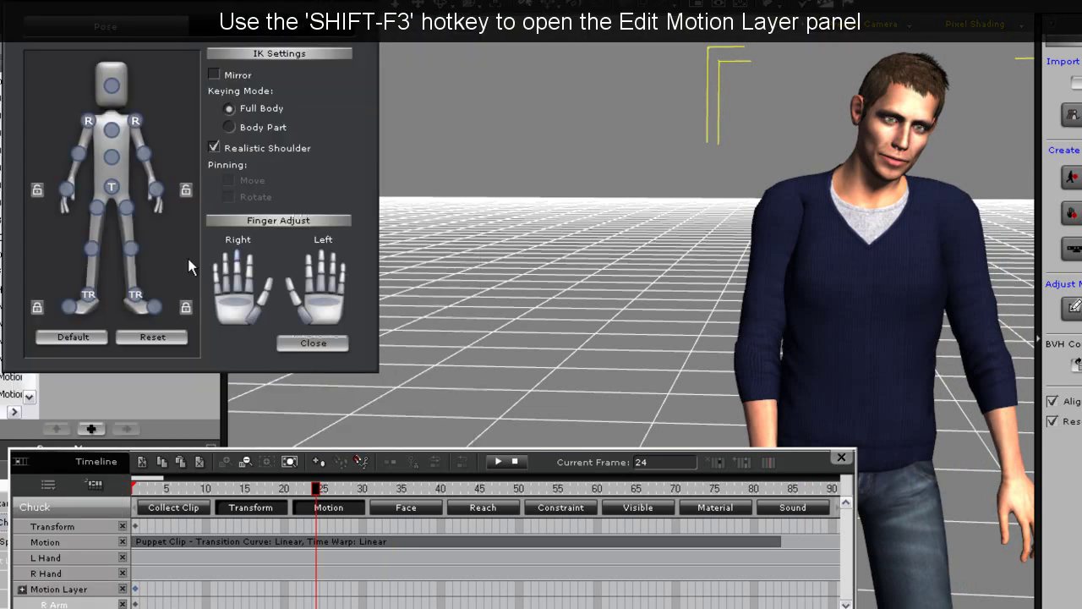
{"action": "left_click", "coordinate": [66, 188]}
{"action": "left_click_drag", "start_coordinate": [794, 437], "coordinate": [641, 234]}
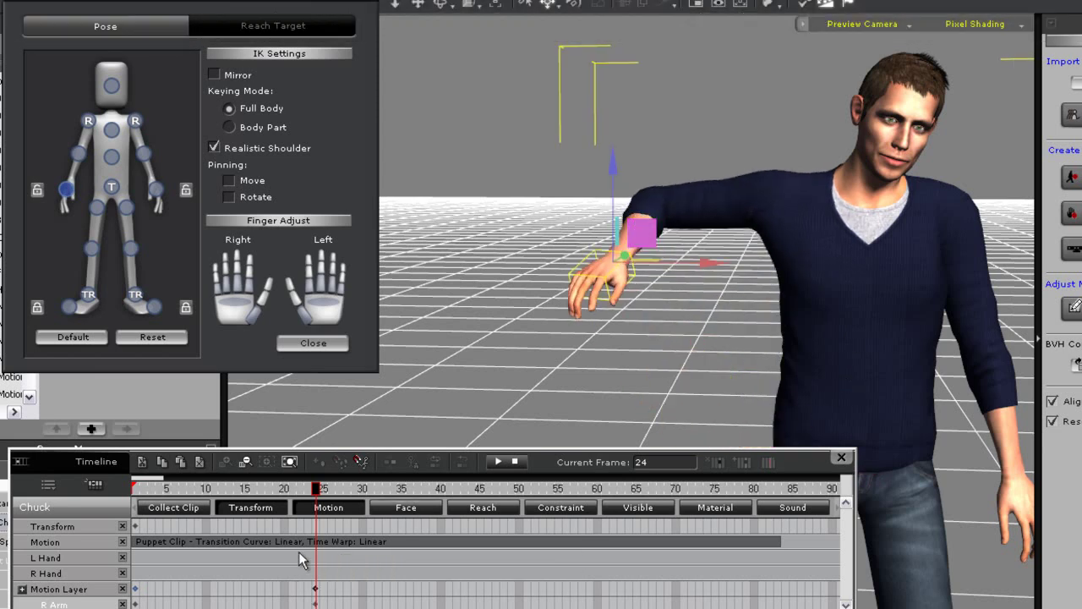
{"action": "left_click_drag", "start_coordinate": [344, 490], "coordinate": [318, 494]}
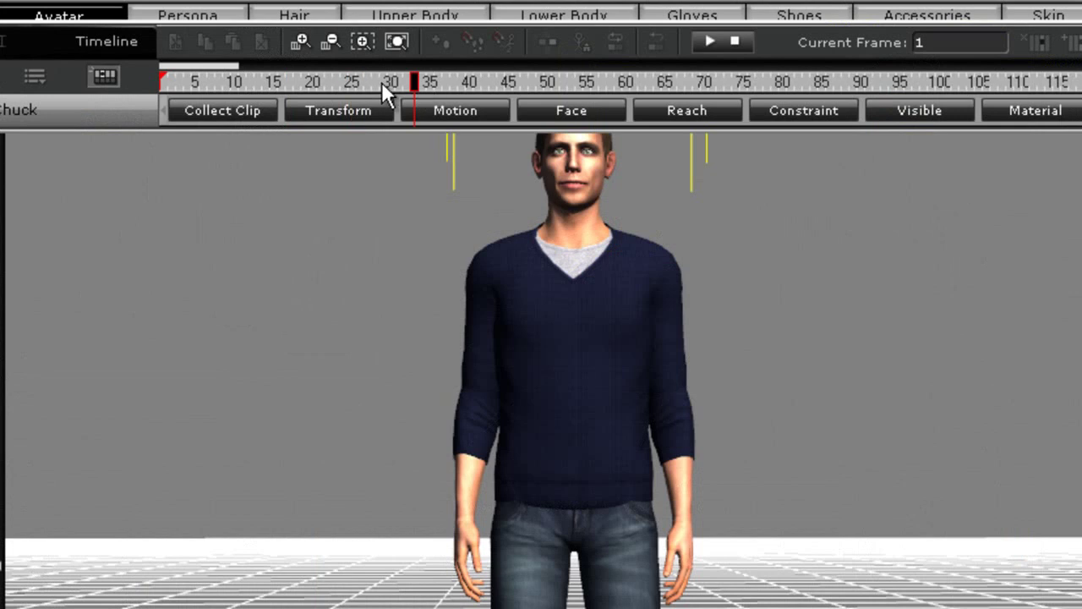
Return to frame 1 and add the Gwynn avatar beside Chuck
{"action": "left_click_drag", "start_coordinate": [382, 81], "coordinate": [131, 85]}
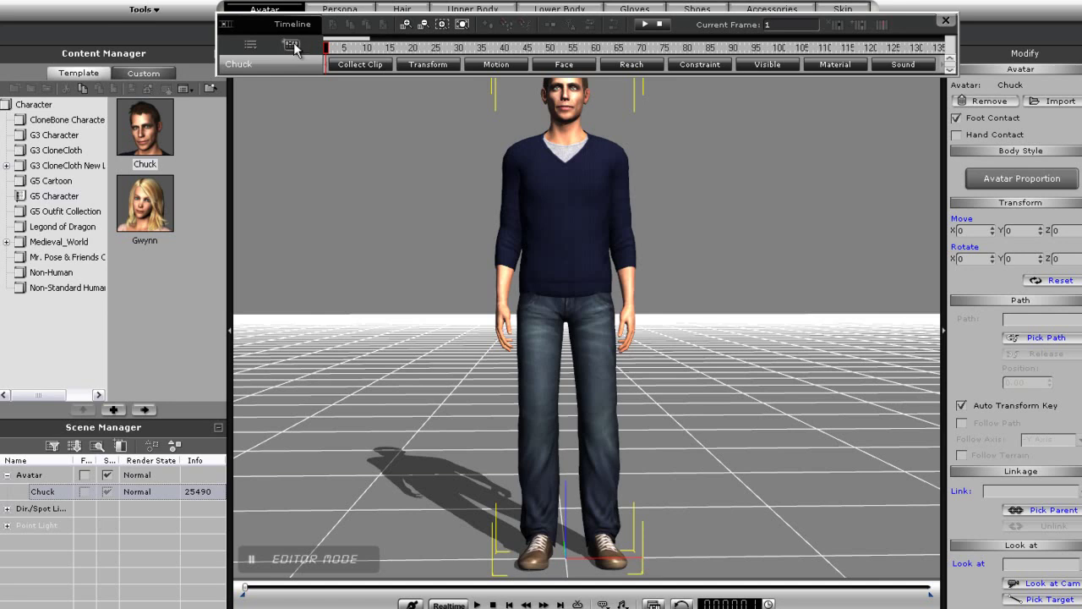
{"action": "left_click_drag", "start_coordinate": [155, 207], "coordinate": [808, 547]}
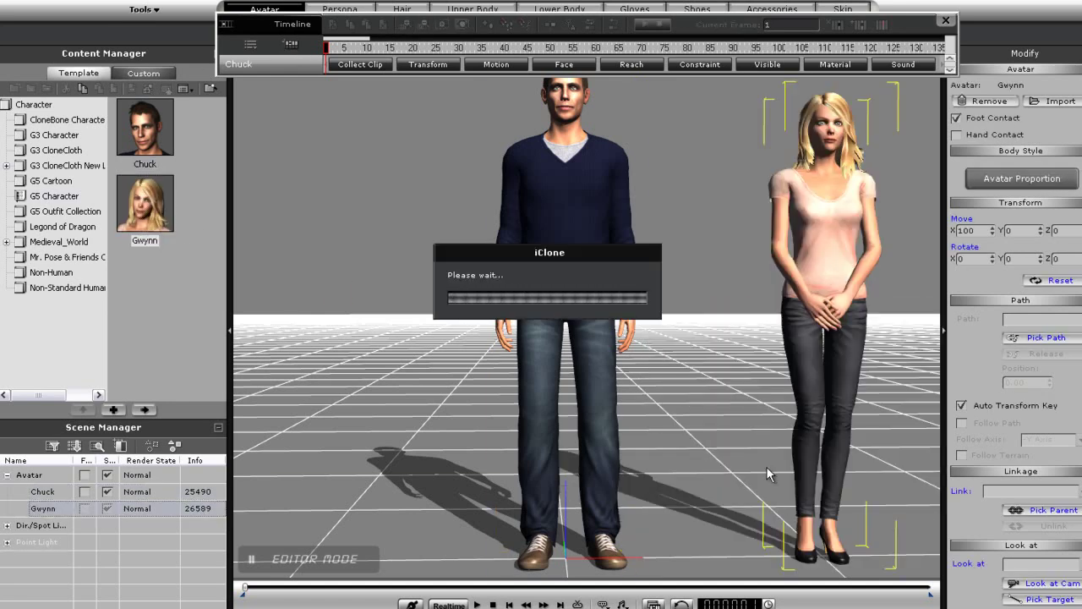
{"action": "middle_click_drag", "start_coordinate": [784, 372], "coordinate": [670, 395]}
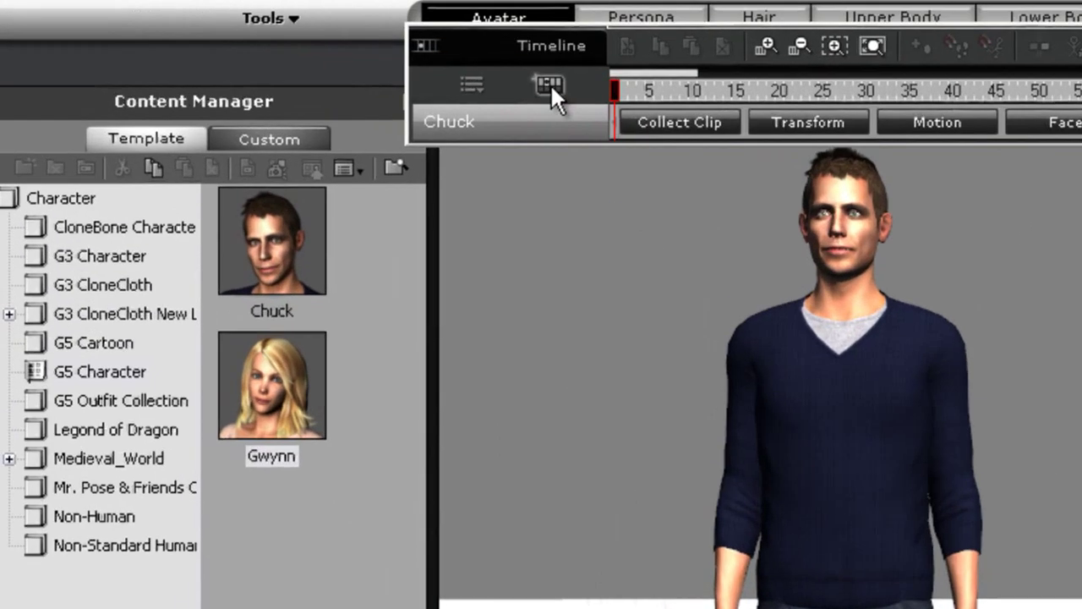
Make the timeline show only the selected objects, add Chuck to the selection alongside Gwynn, and reselect Chuck alone
{"action": "left_click", "coordinate": [550, 83]}
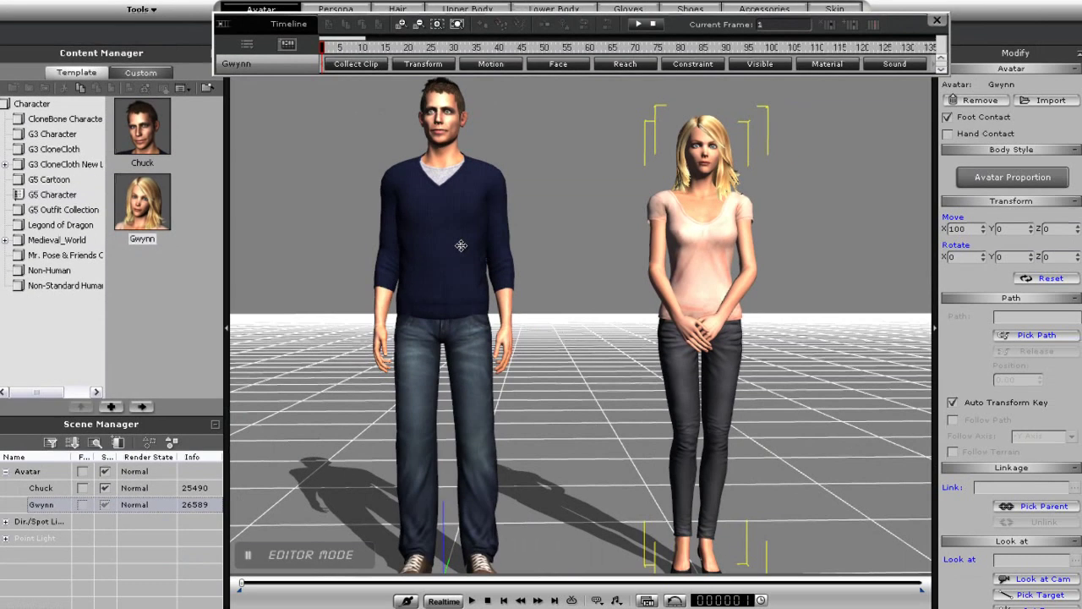
{"action": "left_click", "coordinate": [461, 245], "text": "ctrl"}
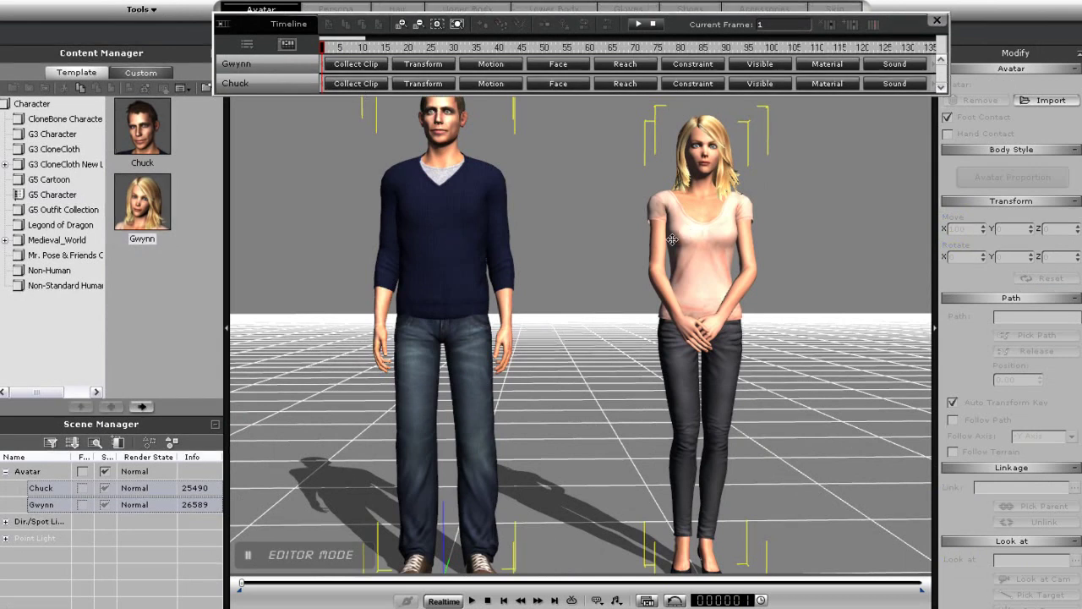
{"action": "left_click", "coordinate": [438, 205]}
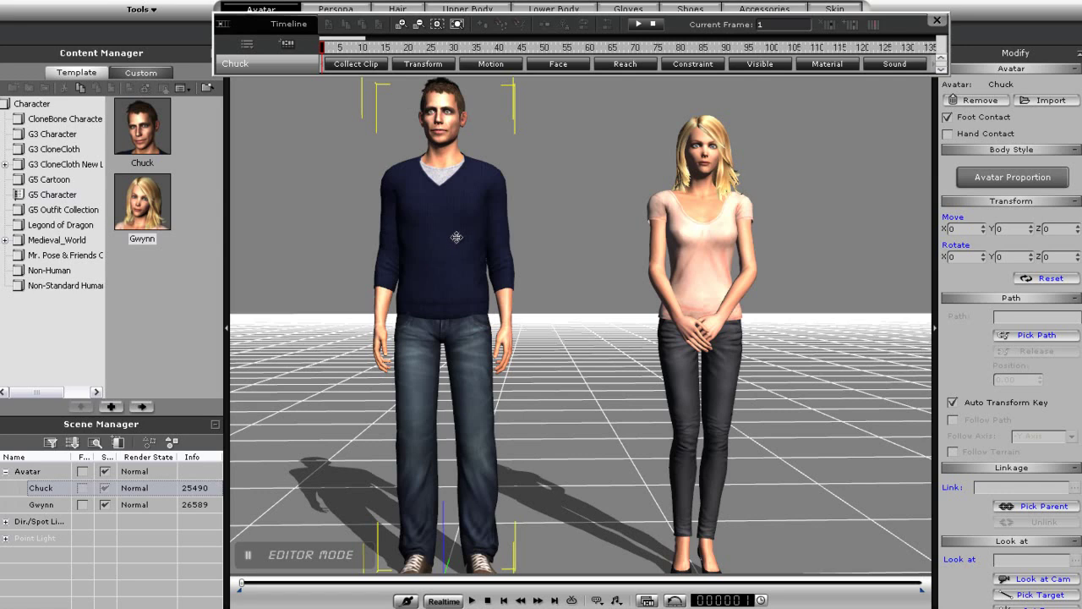
Apply the Get Angry perform motion to Gwynn and stop the playback
{"action": "left_click", "coordinate": [688, 246]}
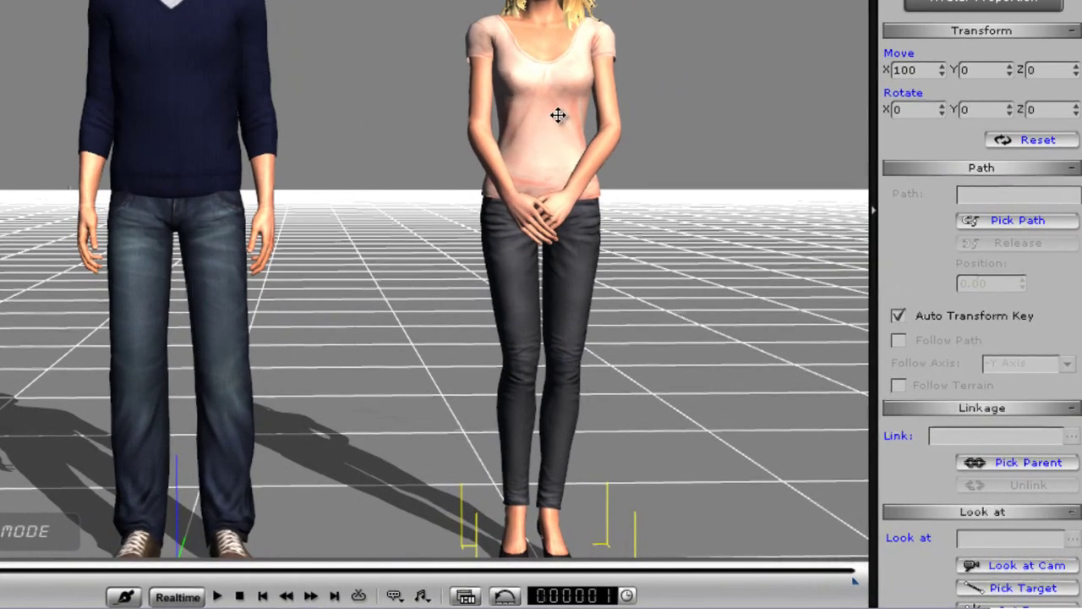
{"action": "right_click", "coordinate": [714, 257]}
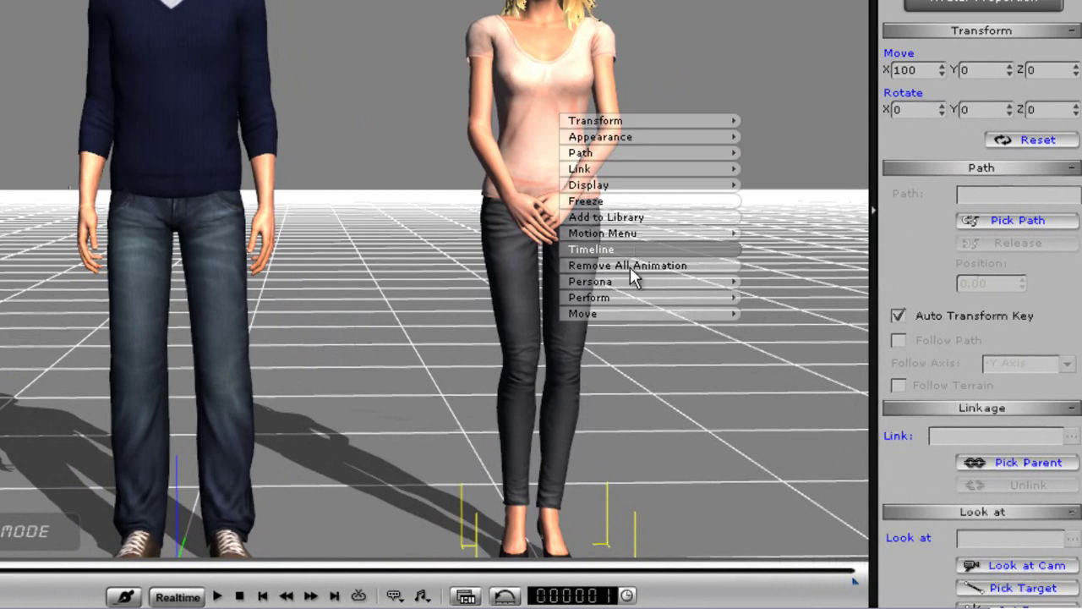
{"action": "mouse_move", "coordinate": [630, 285]}
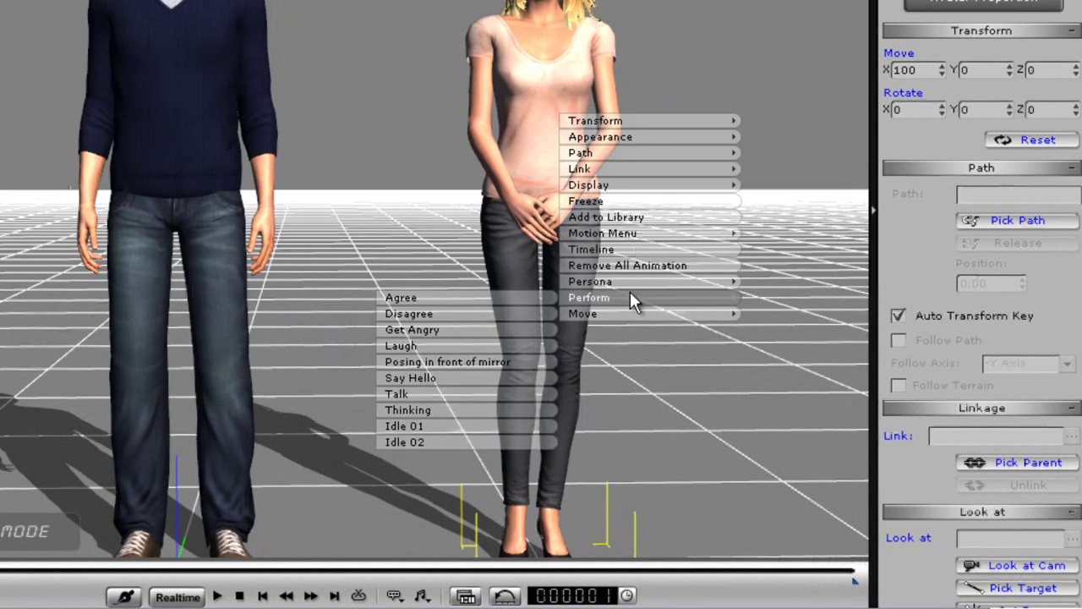
{"action": "left_click", "coordinate": [457, 328]}
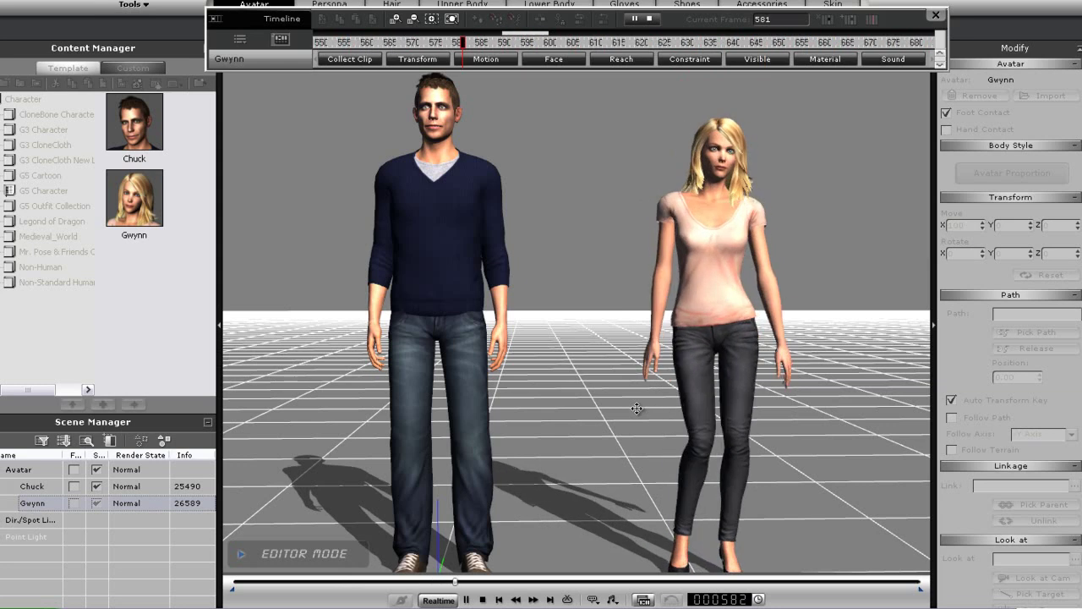
{"action": "key", "text": "space"}
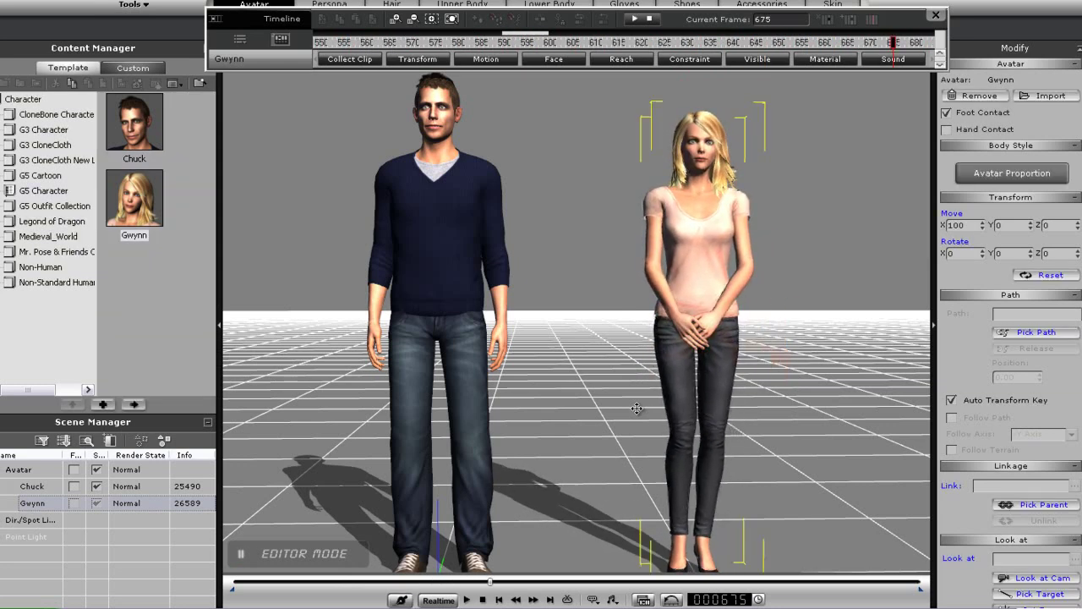
Show Gwynn's Motion tracks and zoom the timeline out so the whole Get Angry clip fits from its start
{"action": "left_click", "coordinate": [486, 59]}
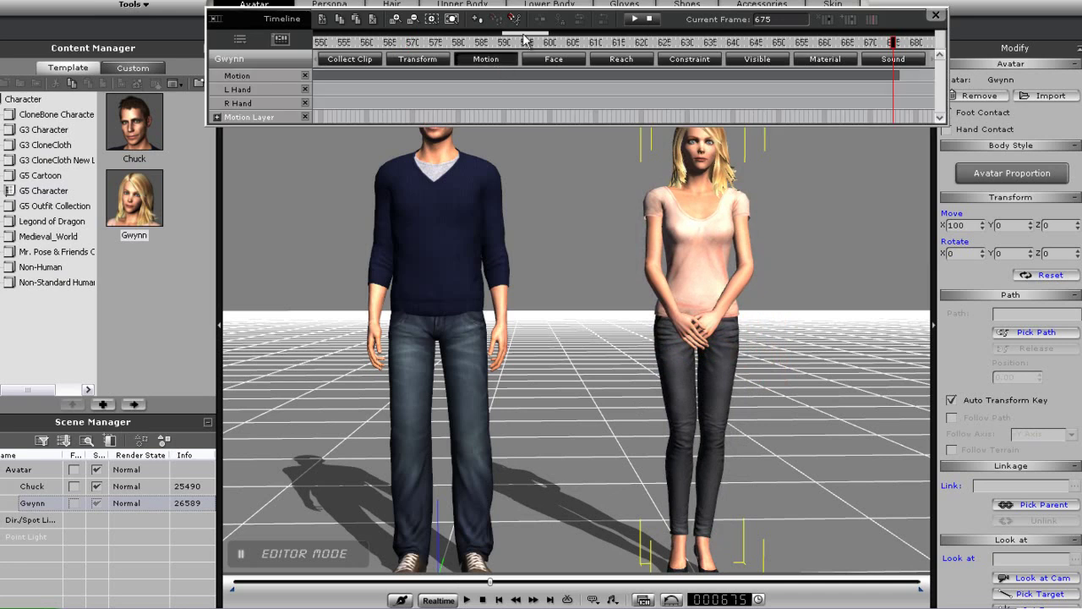
{"action": "left_click_drag", "start_coordinate": [527, 36], "coordinate": [328, 38]}
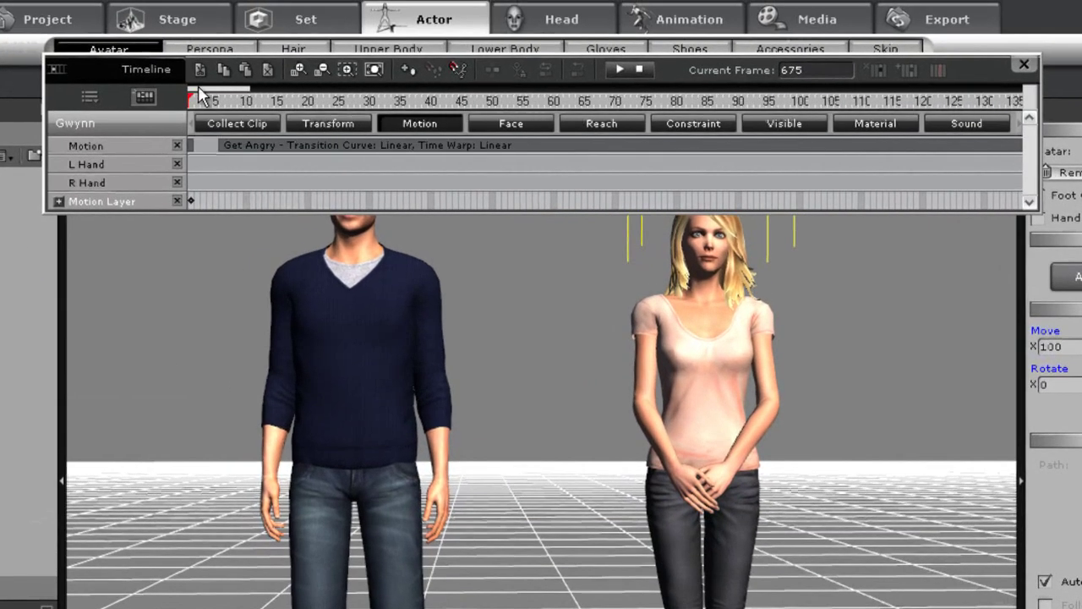
{"action": "left_click_drag", "start_coordinate": [251, 90], "coordinate": [381, 90]}
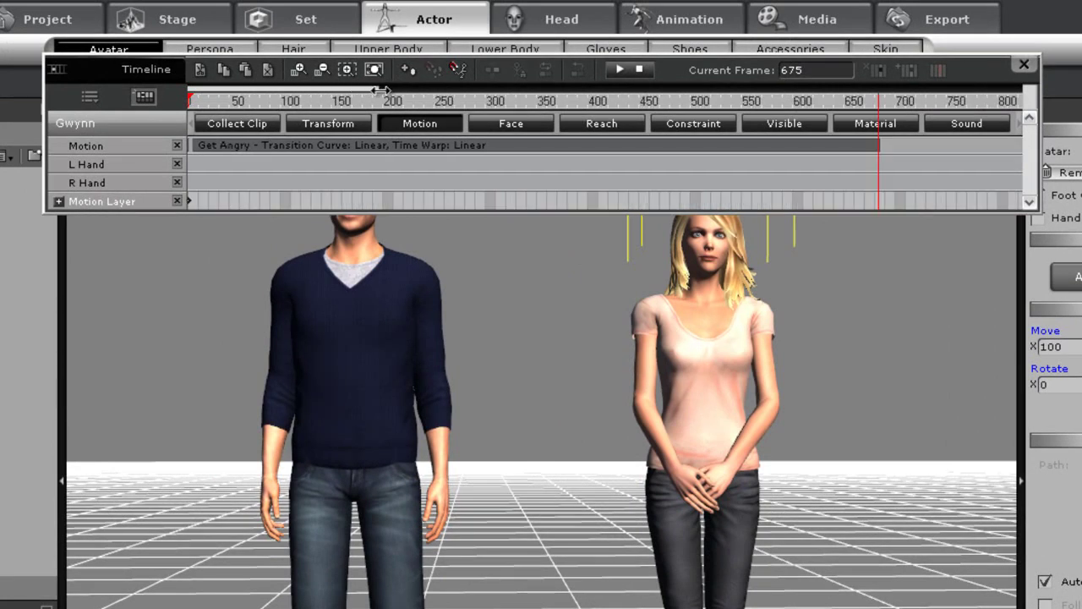
Select Gwynn's Get Angry clip, scrub back to its beginning and preview the motion at normal speed
{"action": "left_click", "coordinate": [355, 145]}
{"action": "left_click", "coordinate": [322, 105]}
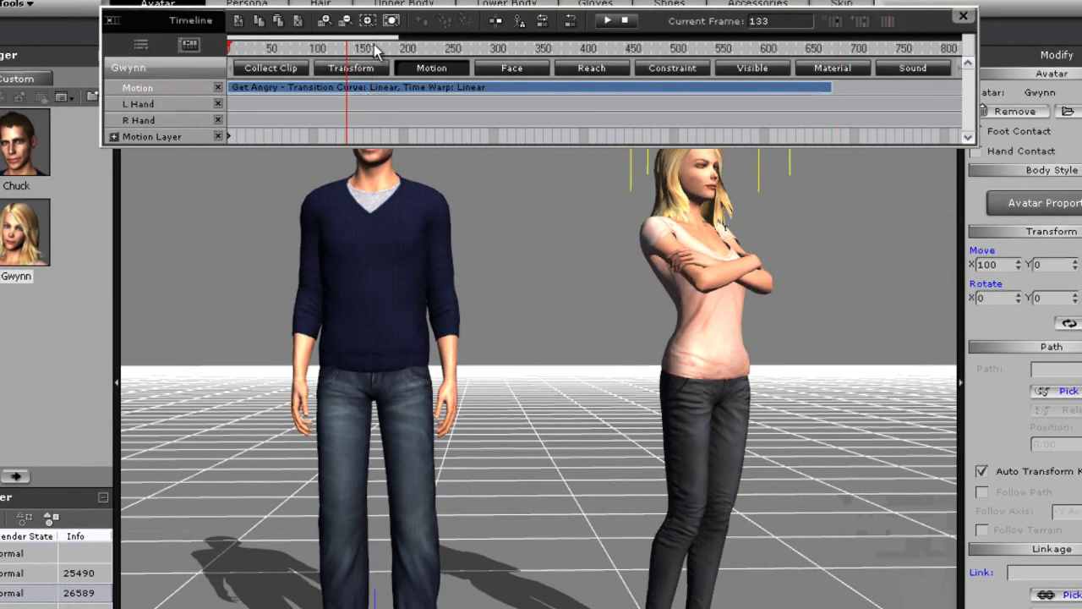
{"action": "left_click_drag", "start_coordinate": [358, 46], "coordinate": [227, 47]}
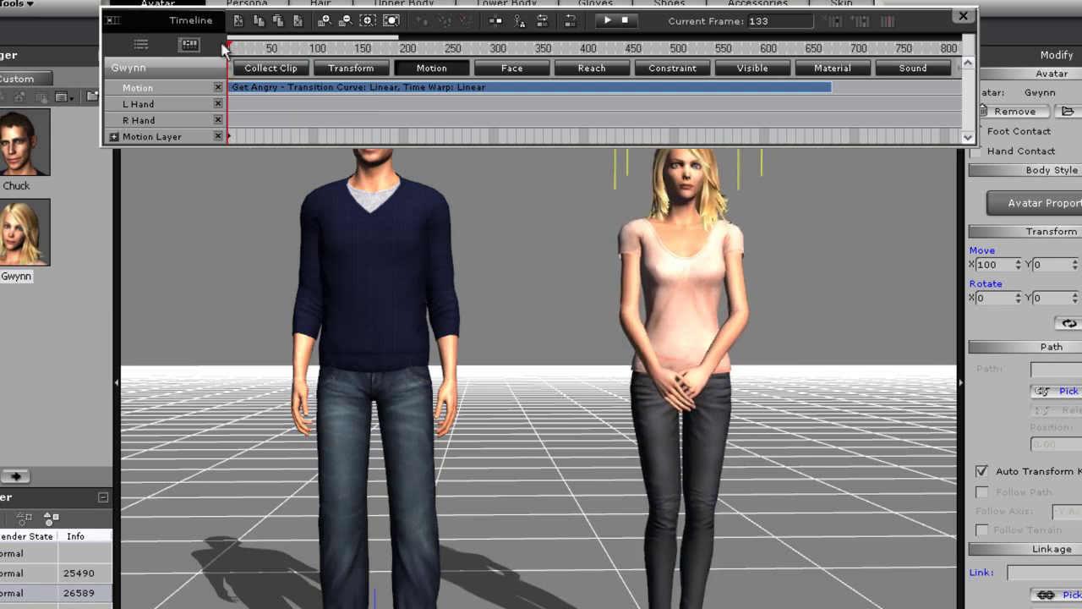
{"action": "key", "text": "space"}
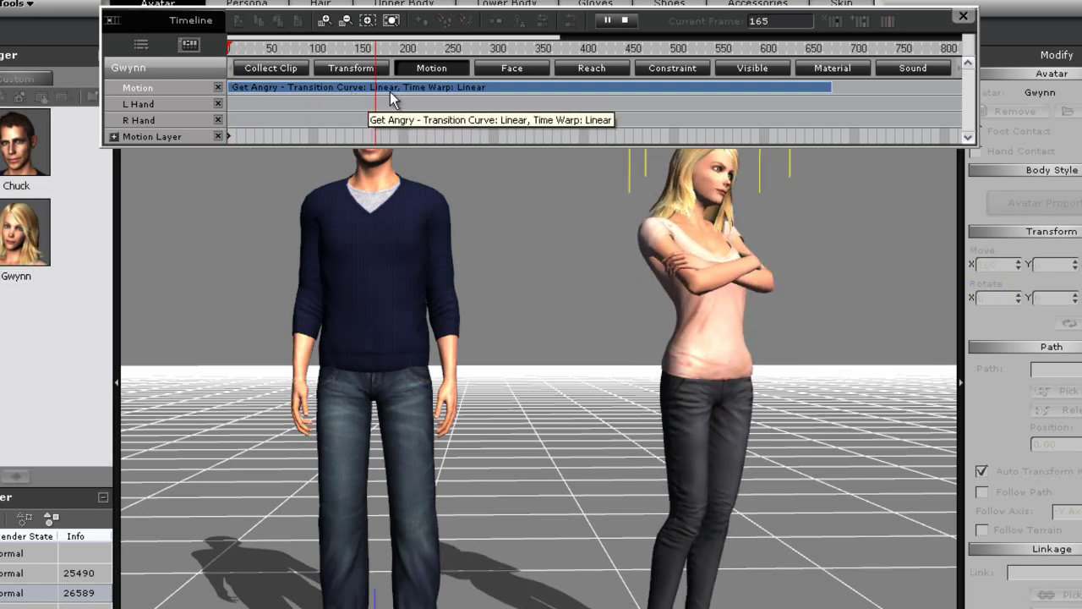
{"action": "key", "text": "space"}
Speed up the Get Angry clip by shortening its end to about frame 210, and play it from the start
{"action": "left_click_drag", "start_coordinate": [830, 86], "coordinate": [417, 87]}
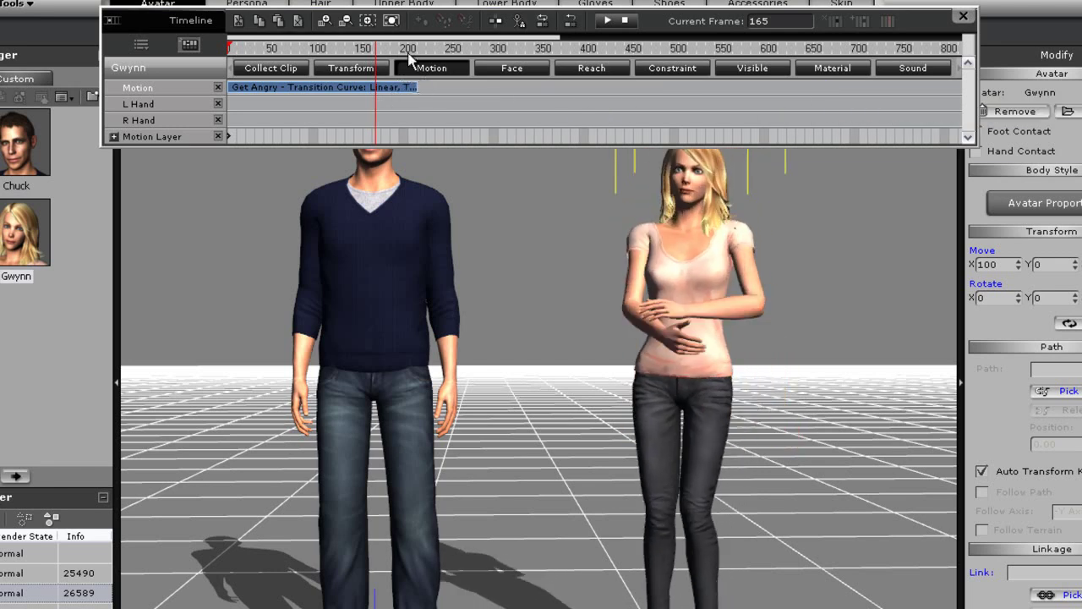
{"action": "left_click", "coordinate": [230, 47]}
{"action": "key", "text": "space"}
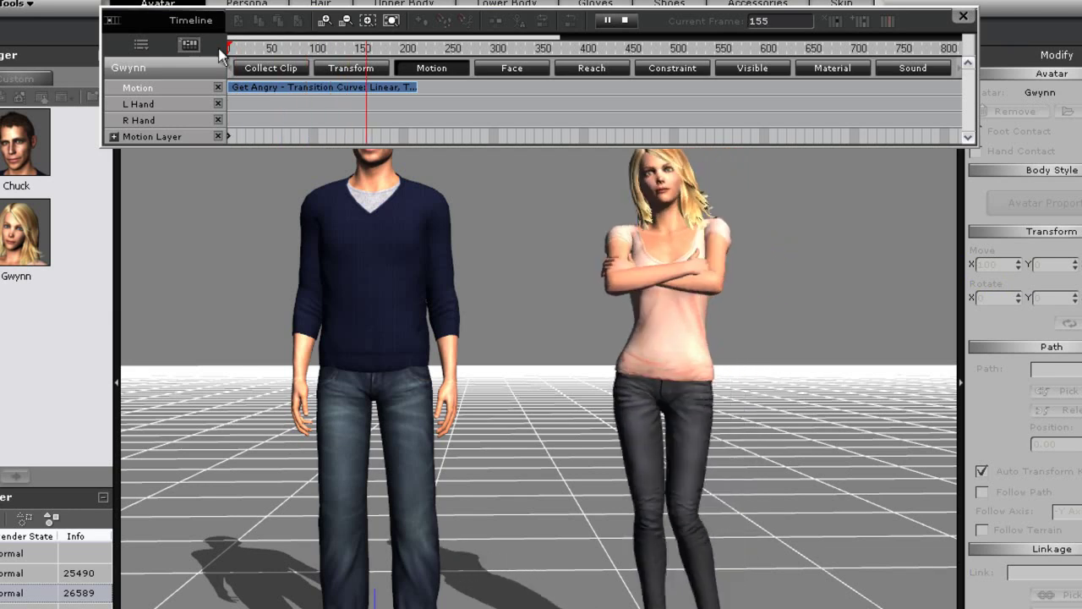
{"action": "key", "text": "space"}
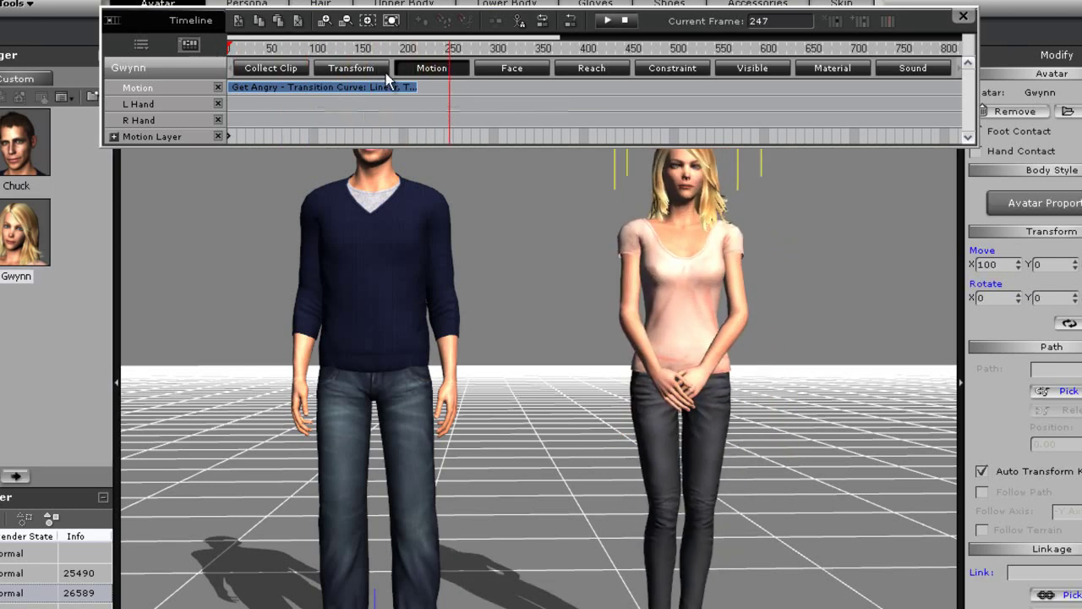
Switch the Get Angry clip from speed to loop mode, extend it to about frame 420 and preview the looped motion
{"action": "left_click", "coordinate": [407, 87]}
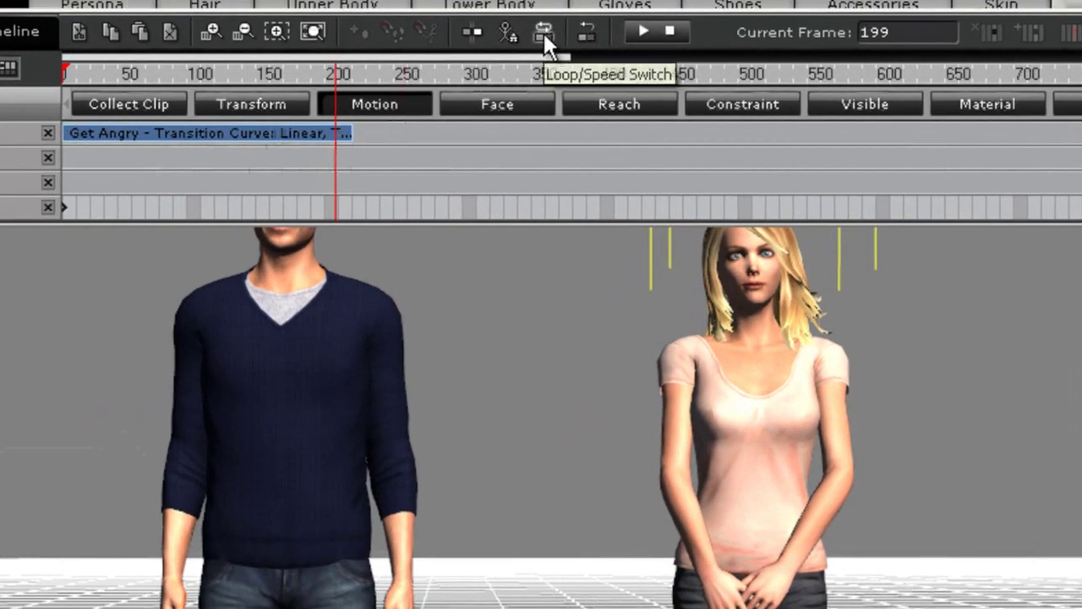
{"action": "left_click", "coordinate": [544, 33]}
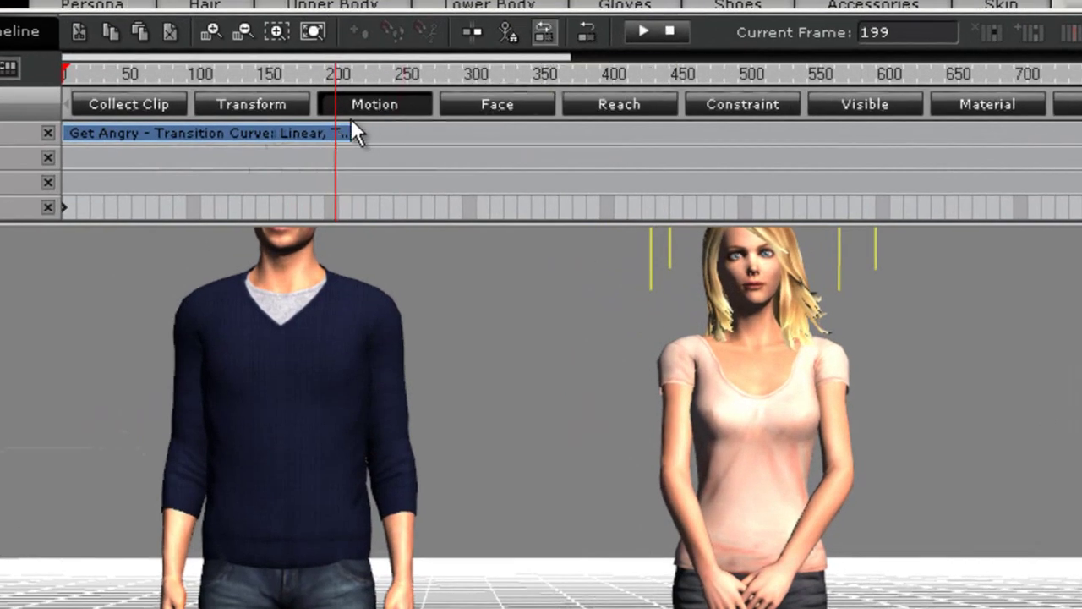
{"action": "left_click_drag", "start_coordinate": [349, 133], "coordinate": [459, 142]}
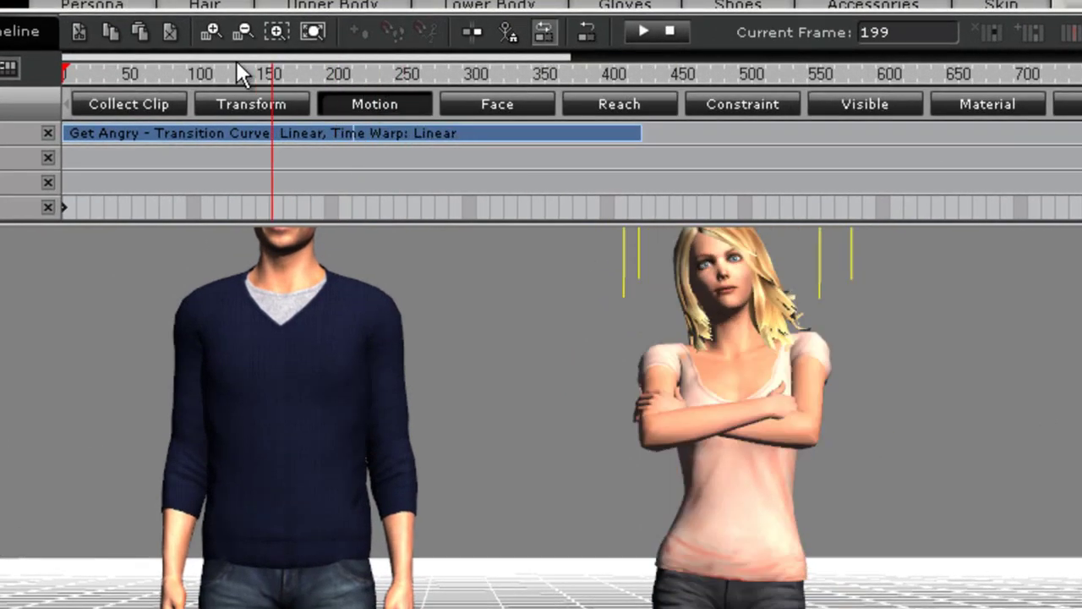
{"action": "key", "text": "space"}
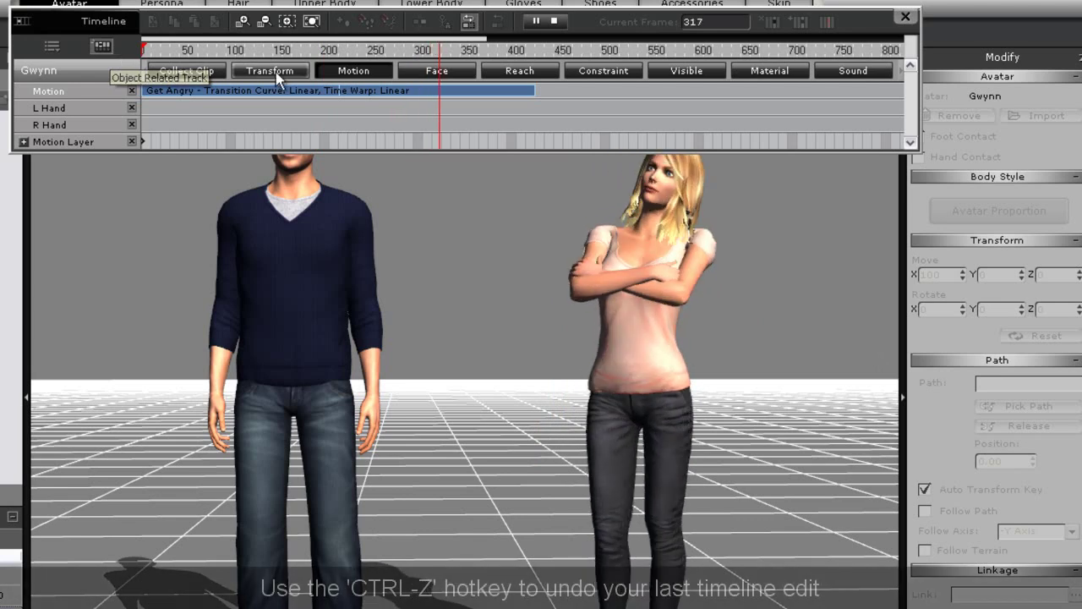
{"action": "key", "text": "space"}
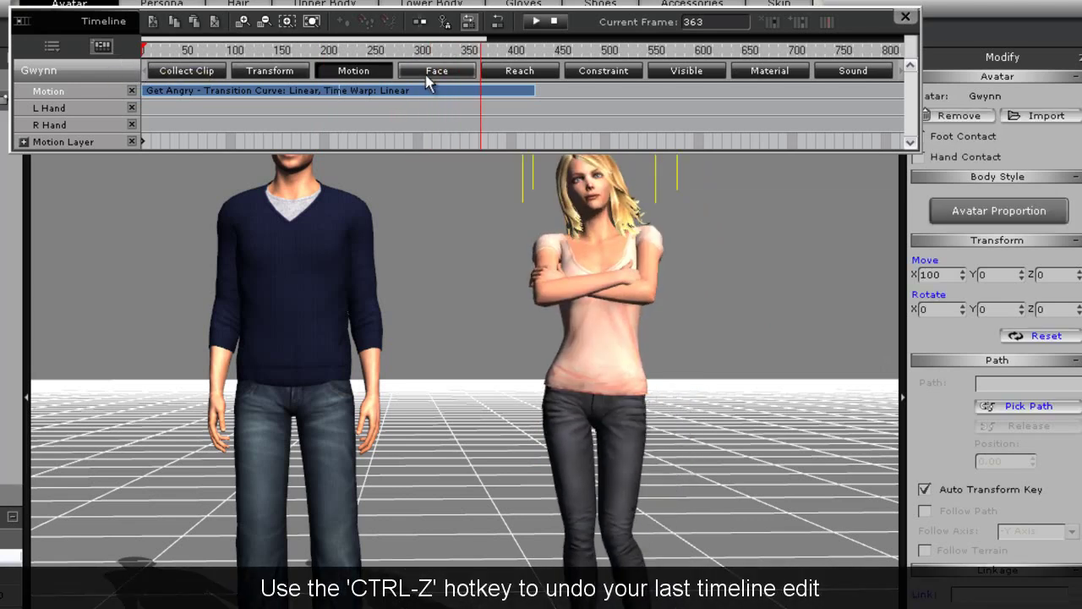
Undo the clip's loop extension, loop Get Angry out to about frame 470 instead, and return to frame 1
{"action": "key", "text": "ctrl+z"}
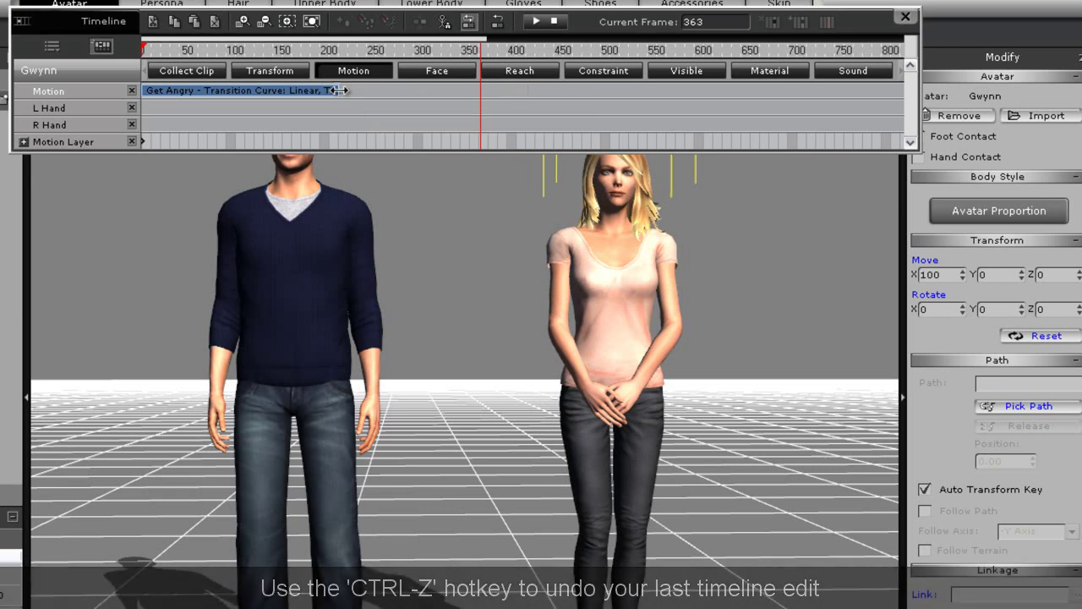
{"action": "key", "text": "ctrl+y"}
{"action": "key", "text": "ctrl+z"}
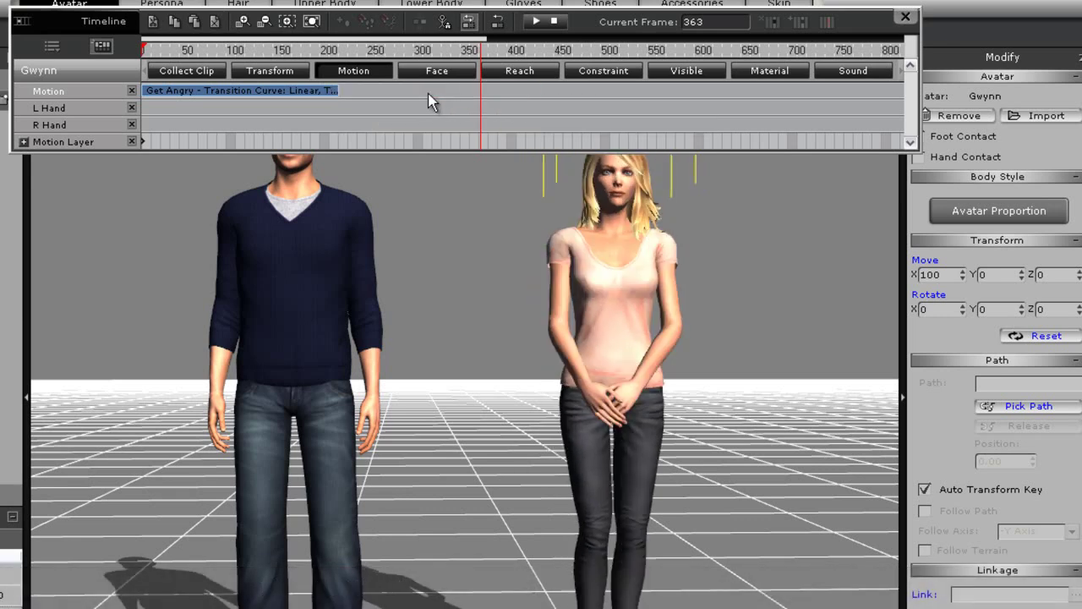
{"action": "left_click_drag", "start_coordinate": [338, 90], "coordinate": [581, 90]}
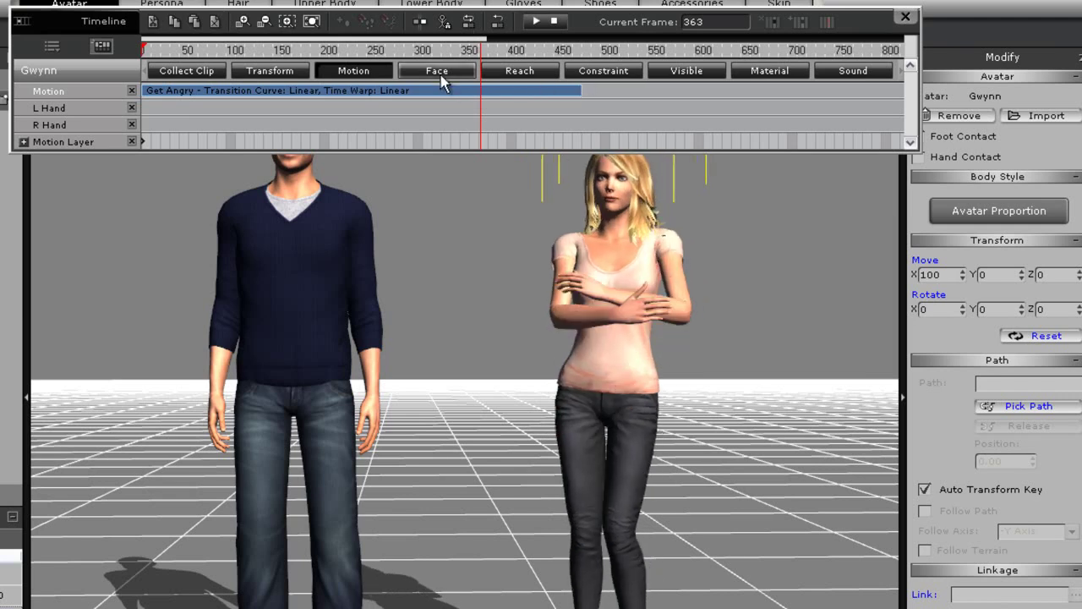
{"action": "left_click_drag", "start_coordinate": [462, 48], "coordinate": [119, 46]}
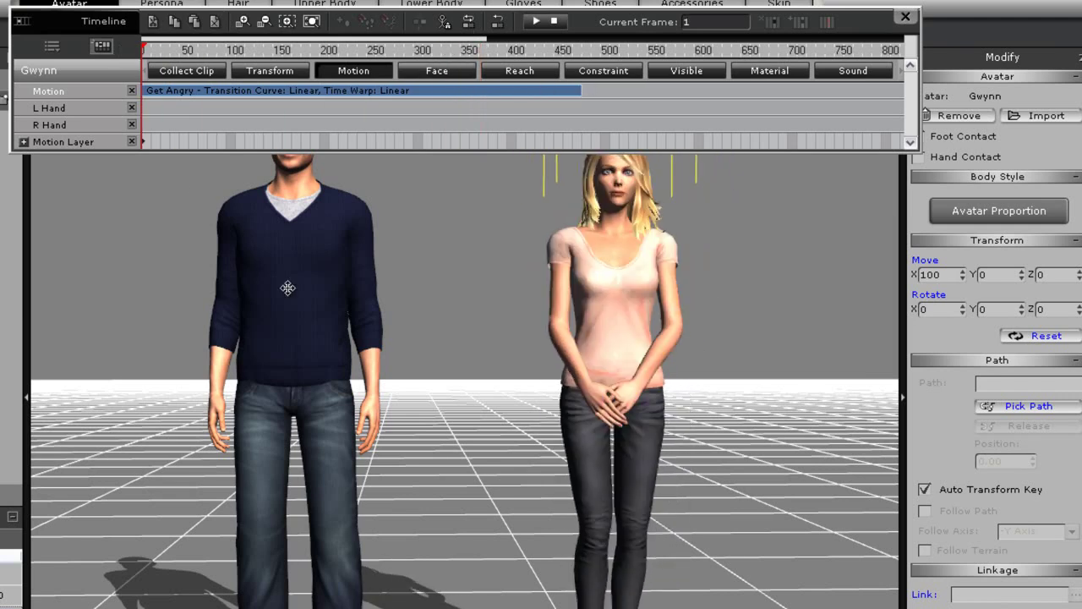
Select Chuck and open the male Idle_Response motion folder under Stand in the MixMoves animation library
{"action": "left_click", "coordinate": [302, 264]}
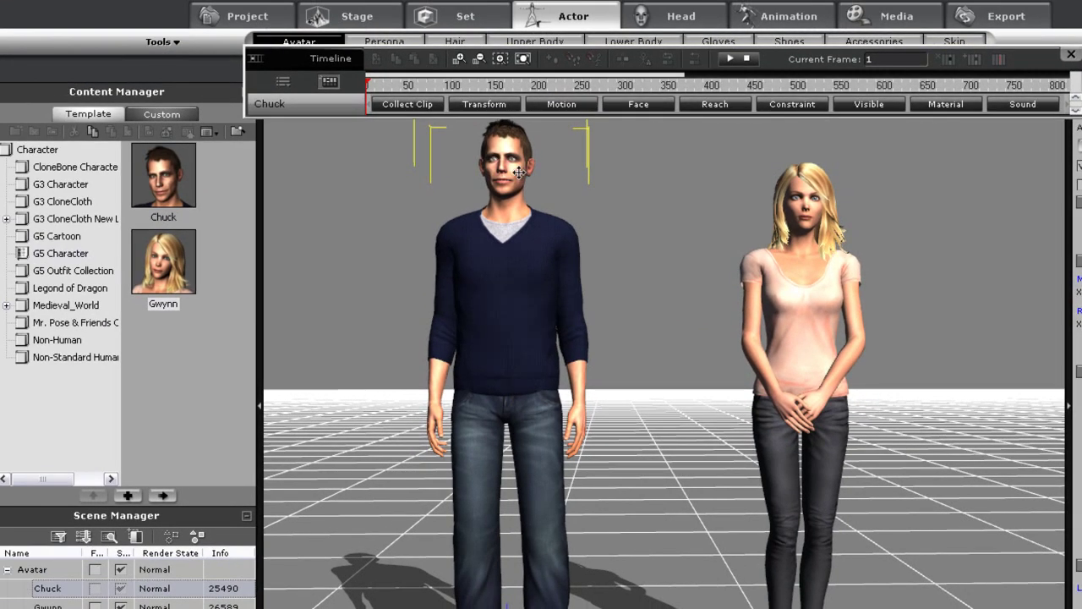
{"action": "left_click", "coordinate": [780, 17]}
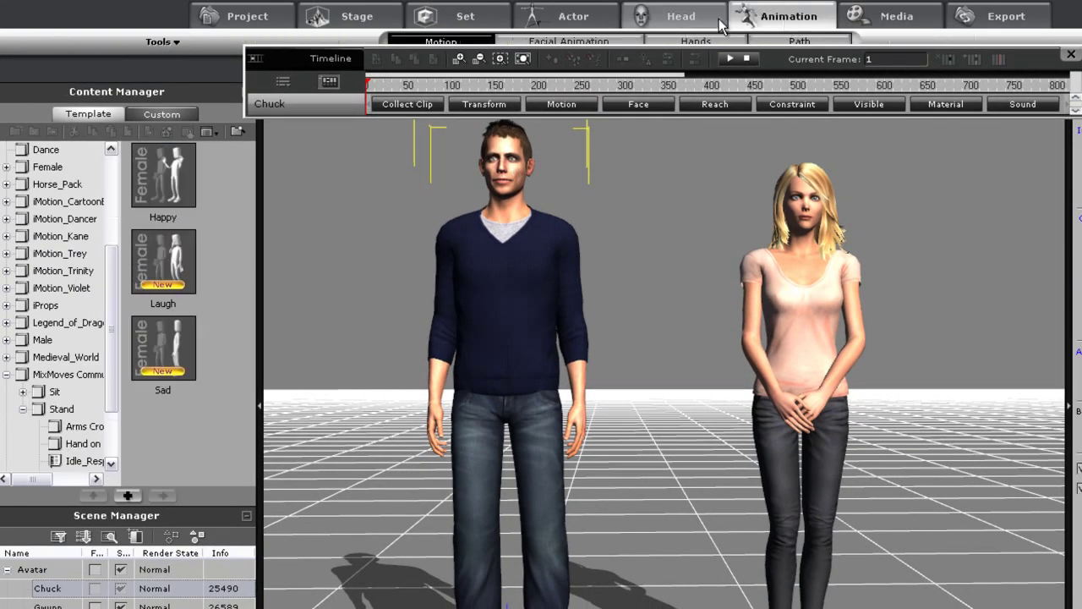
{"action": "left_click", "coordinate": [8, 373]}
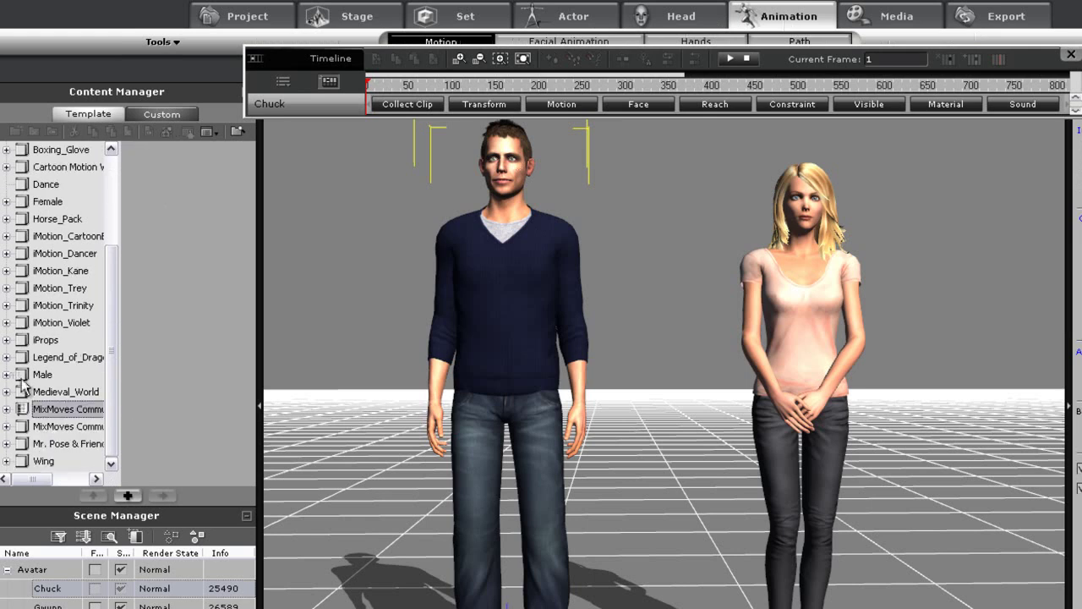
{"action": "left_click", "coordinate": [7, 426]}
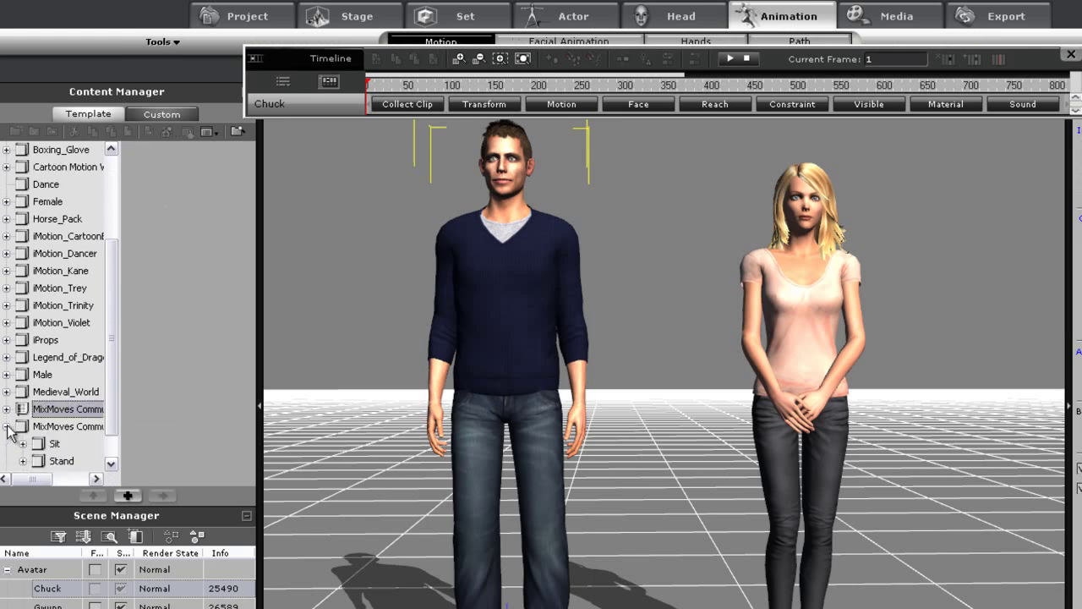
{"action": "scroll", "coordinate": [27, 435], "scroll_direction": "down", "scroll_amount": 1}
{"action": "left_click", "coordinate": [22, 426]}
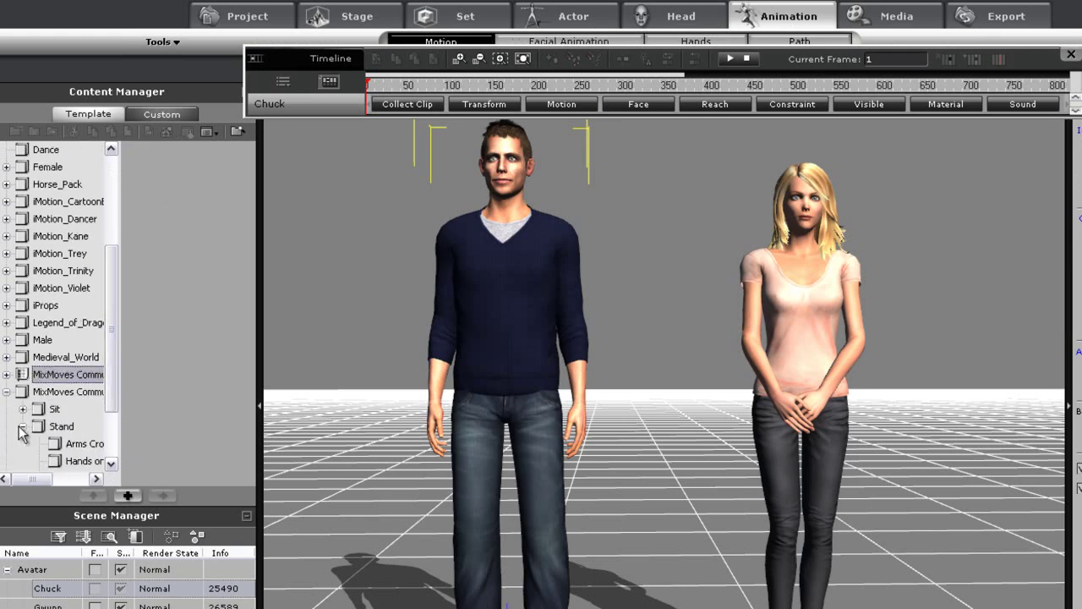
{"action": "scroll", "coordinate": [110, 380], "scroll_direction": "down", "scroll_amount": 3}
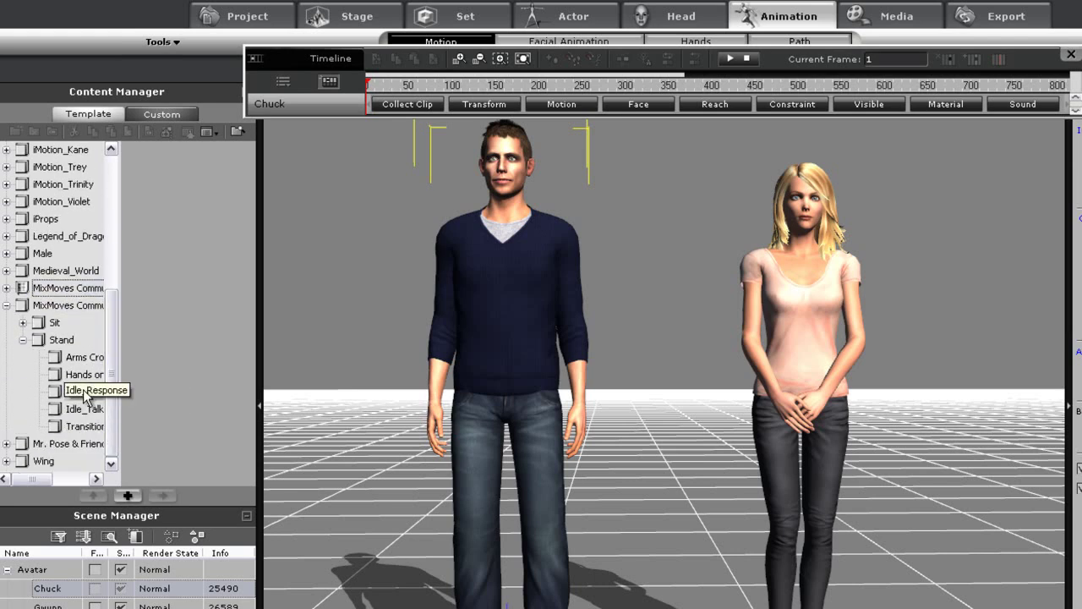
{"action": "left_click", "coordinate": [84, 392]}
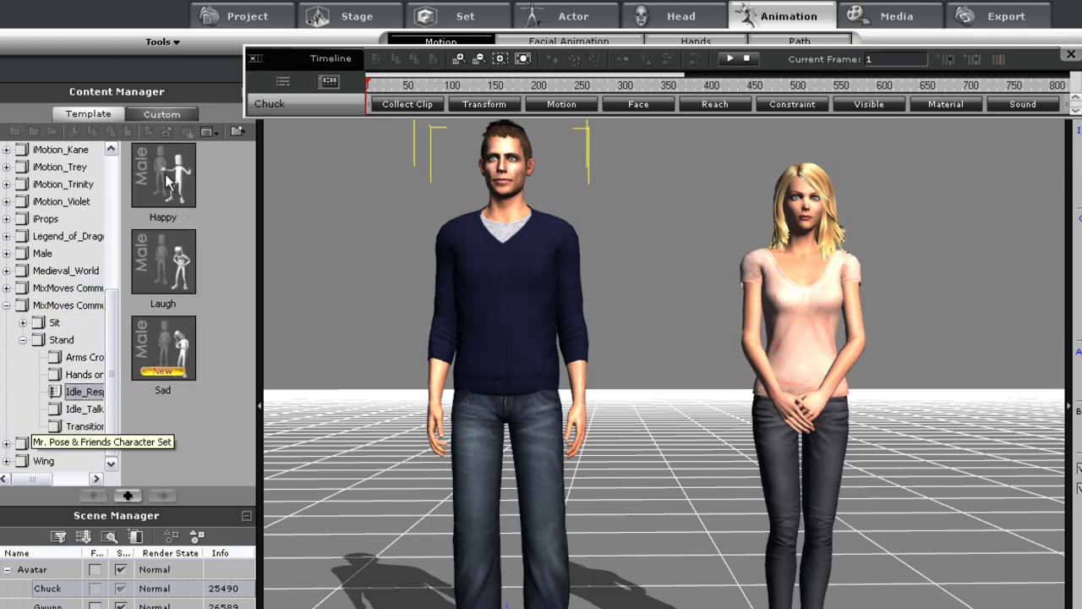
Apply the Happy motion to Chuck and show his Motion tracks with the playhead back at frame 1
{"action": "double_click", "coordinate": [165, 176]}
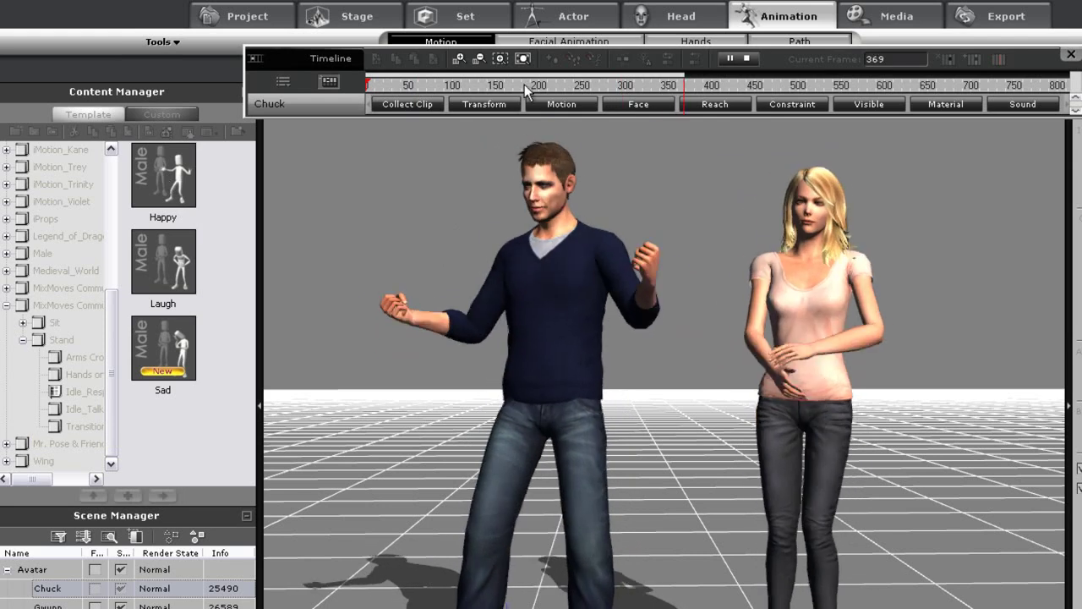
{"action": "left_click", "coordinate": [544, 102]}
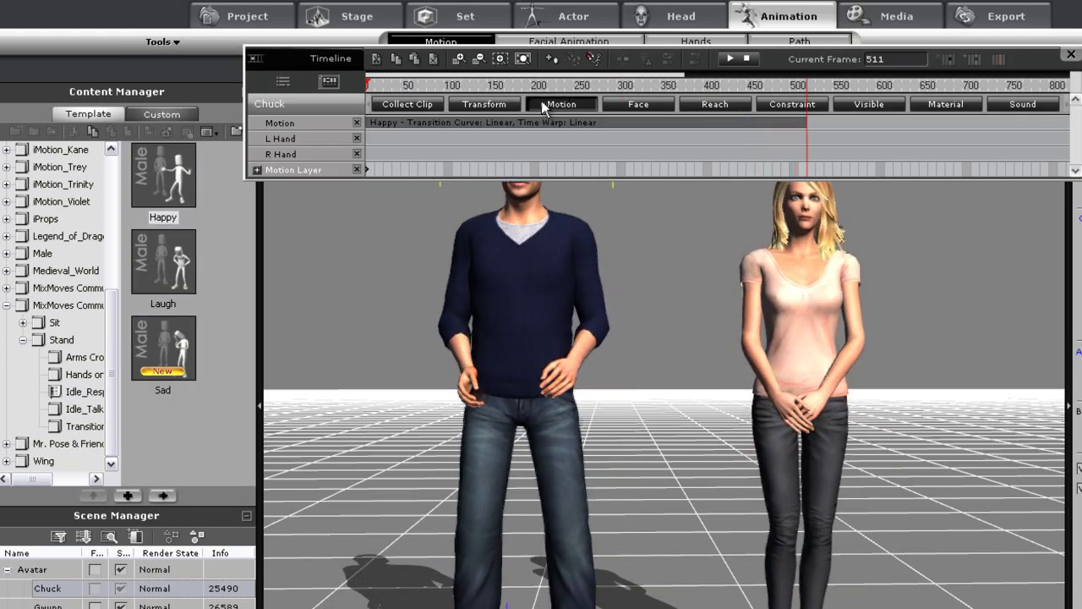
{"action": "mouse_move", "coordinate": [547, 85]}
{"action": "left_mouse_down"}
{"action": "mouse_move", "coordinate": [370, 85]}
{"action": "mouse_move", "coordinate": [568, 88]}
{"action": "mouse_move", "coordinate": [345, 91]}
{"action": "left_mouse_up"}
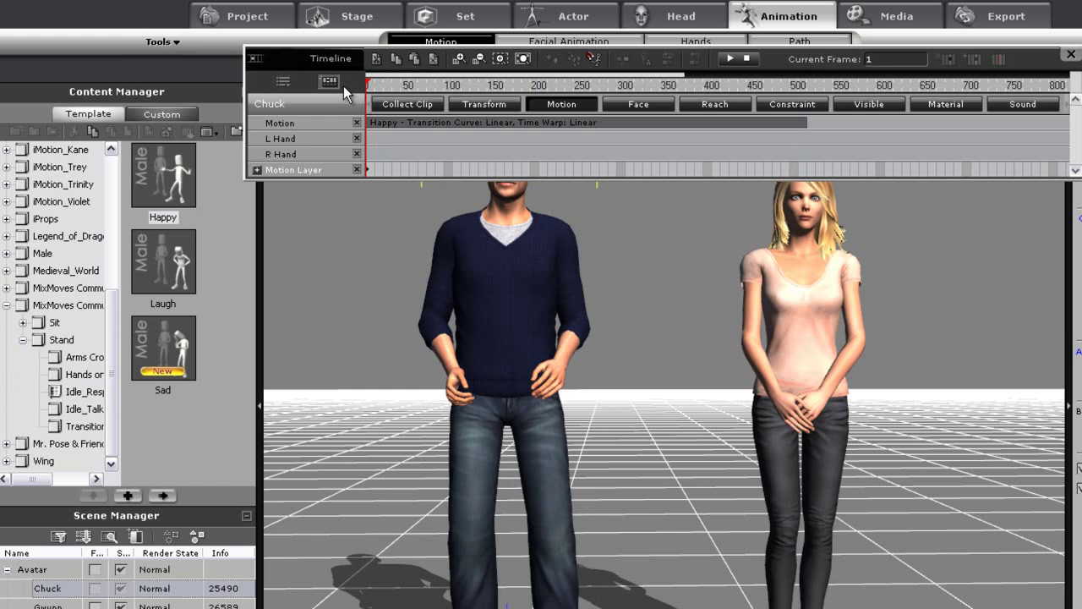
Delete the Gwynn avatar from the scene
{"action": "left_click", "coordinate": [798, 294]}
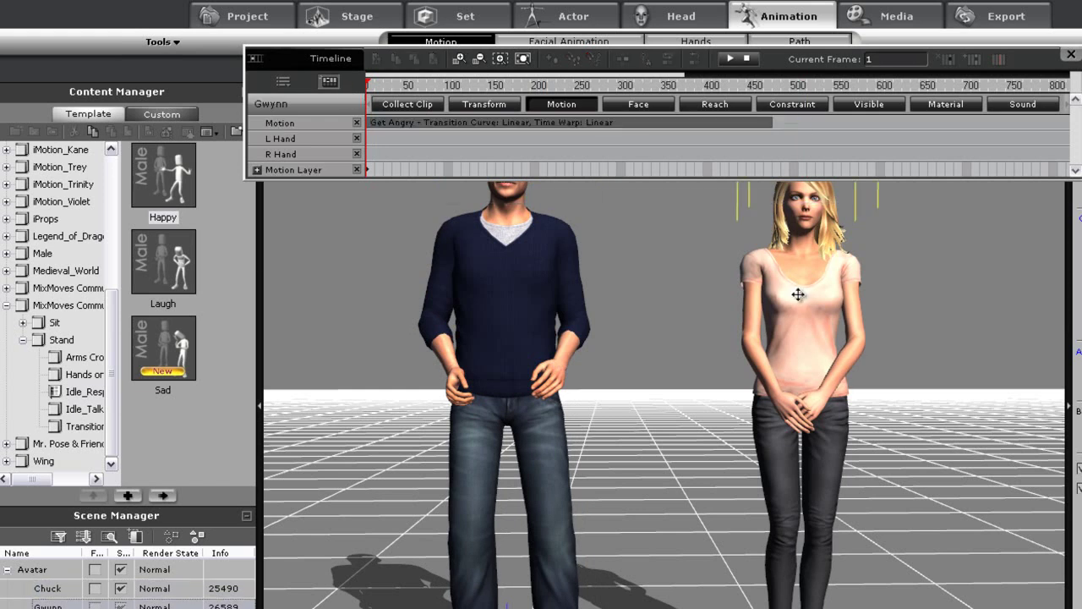
{"action": "key", "text": "Delete"}
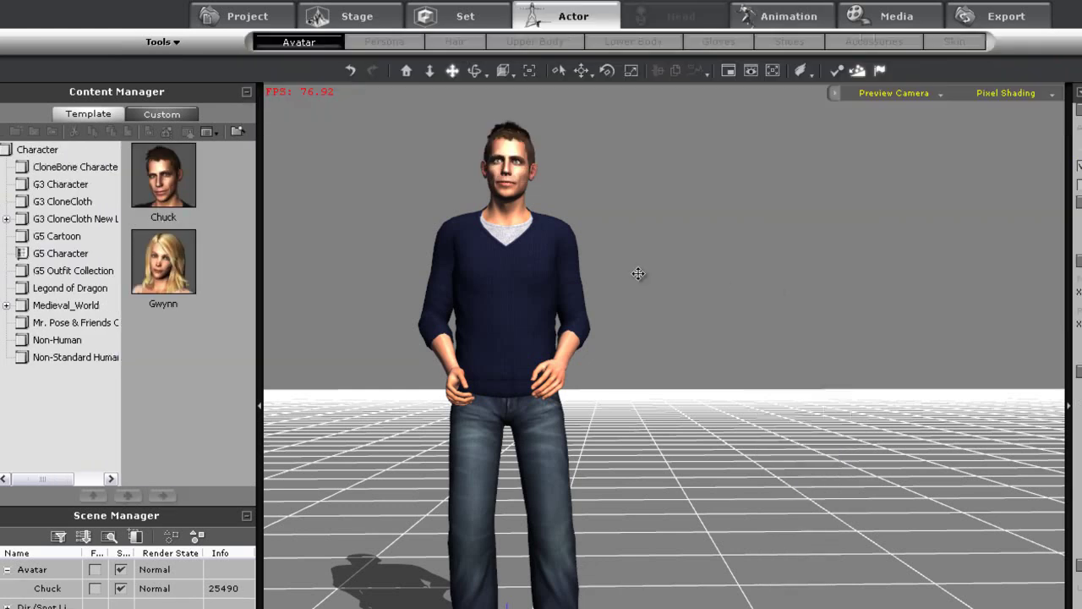
Select Chuck, show his Motion tracks in the timeline, and remove all of his animation
{"action": "left_click", "coordinate": [515, 273]}
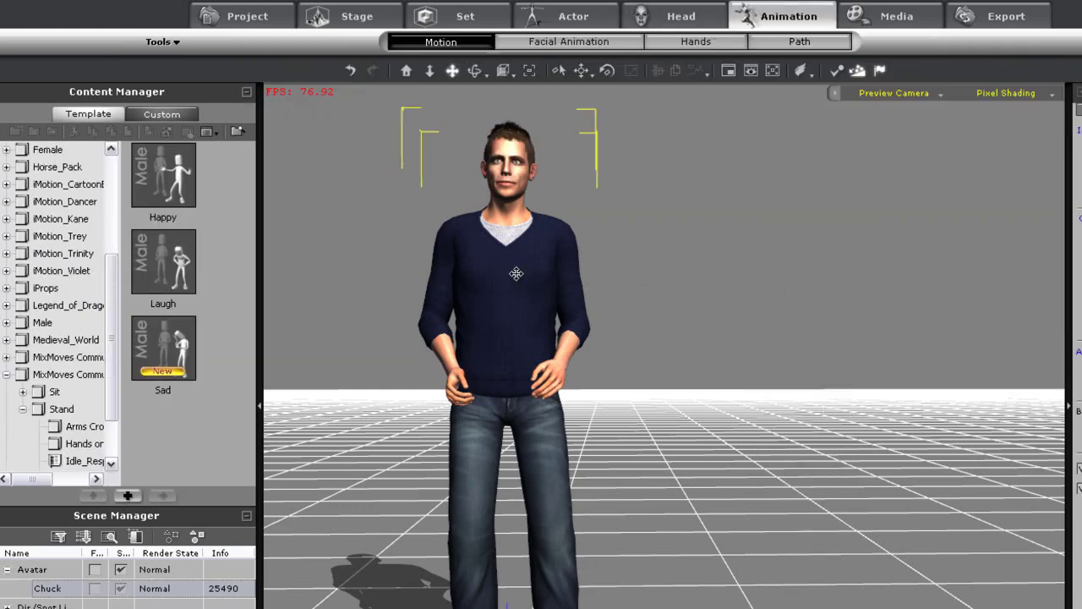
{"action": "key", "text": "F3"}
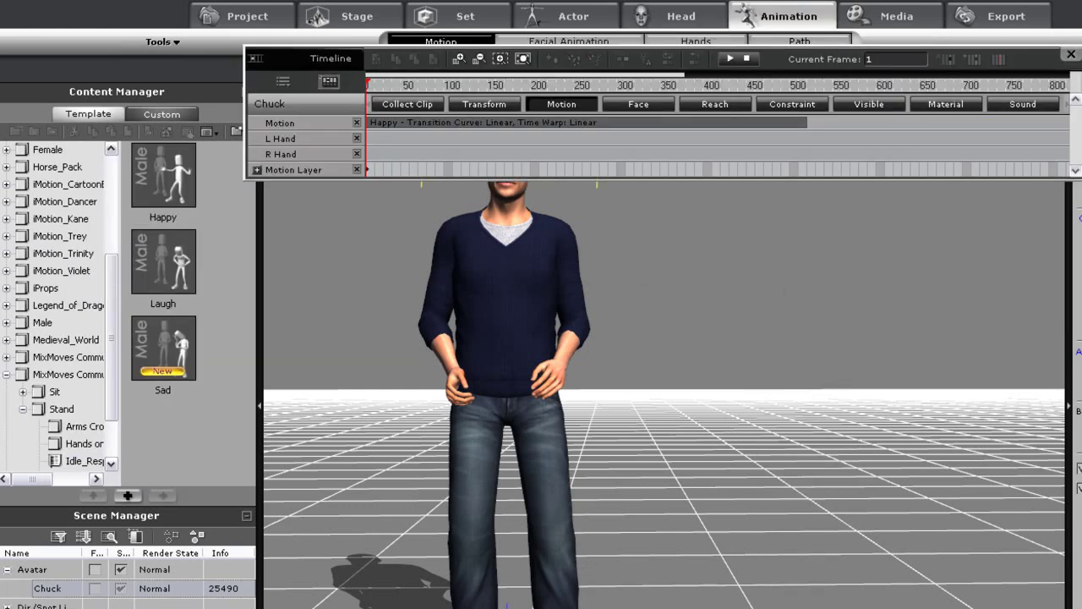
{"action": "left_click_drag", "start_coordinate": [658, 360], "coordinate": [661, 425]}
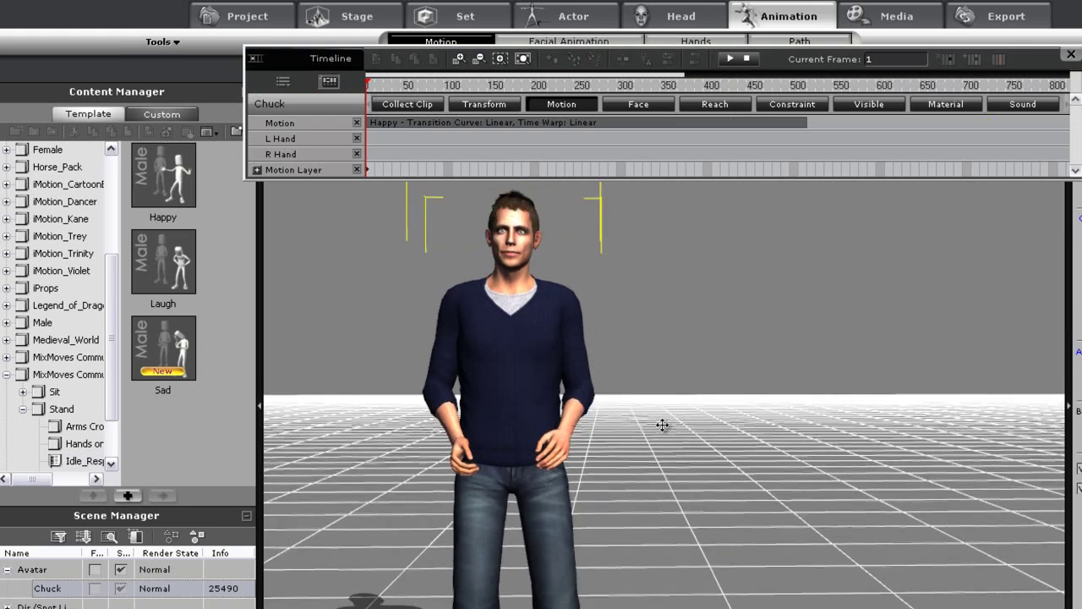
{"action": "left_click_drag", "start_coordinate": [541, 87], "coordinate": [505, 100]}
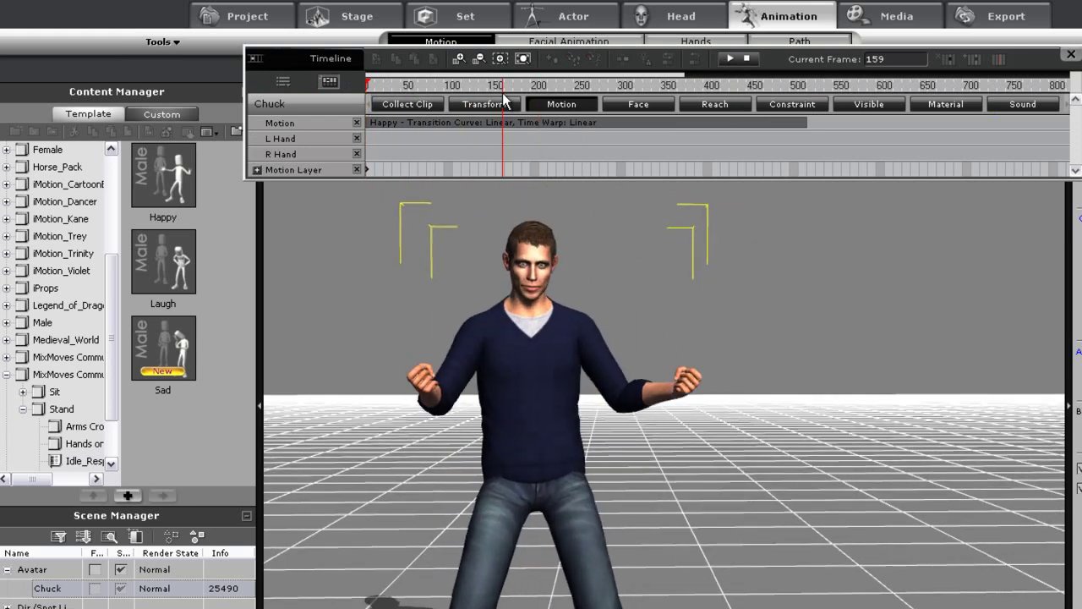
{"action": "right_click", "coordinate": [513, 353]}
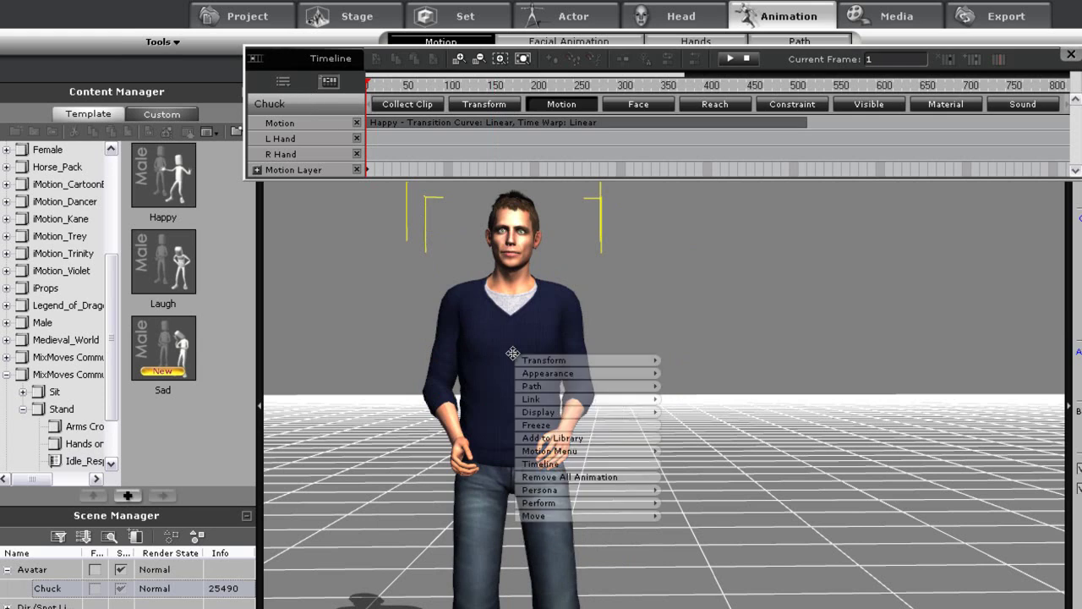
{"action": "left_click", "coordinate": [619, 477]}
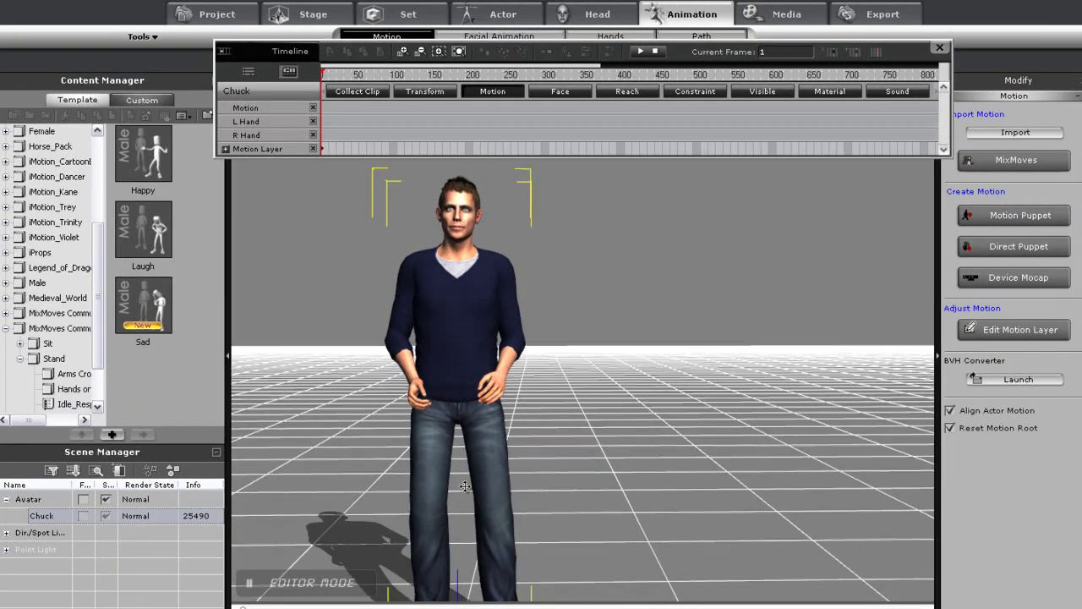
Rotate Chuck about 90° around his vertical axis so he stands in profile to the camera, and return to the move tool
{"action": "middle_click_drag", "start_coordinate": [460, 493], "coordinate": [454, 432]}
{"action": "key", "text": "e"}
{"action": "left_click_drag", "start_coordinate": [417, 564], "coordinate": [484, 565]}
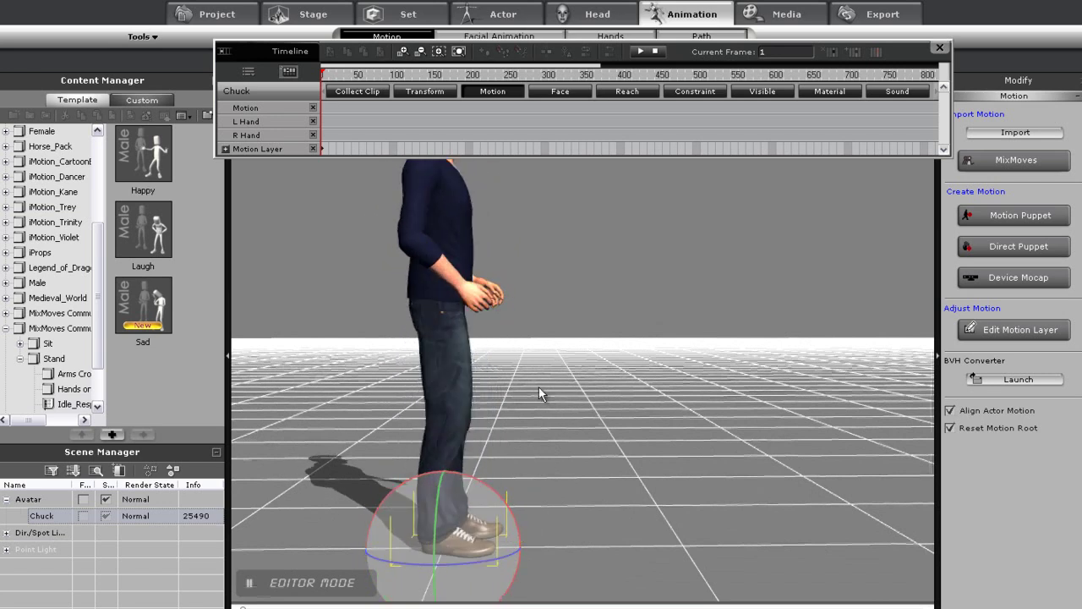
{"action": "key", "text": "w"}
Apply the Walk_Forward move to Chuck and play the walk through from frame 1
{"action": "right_click", "coordinate": [443, 261]}
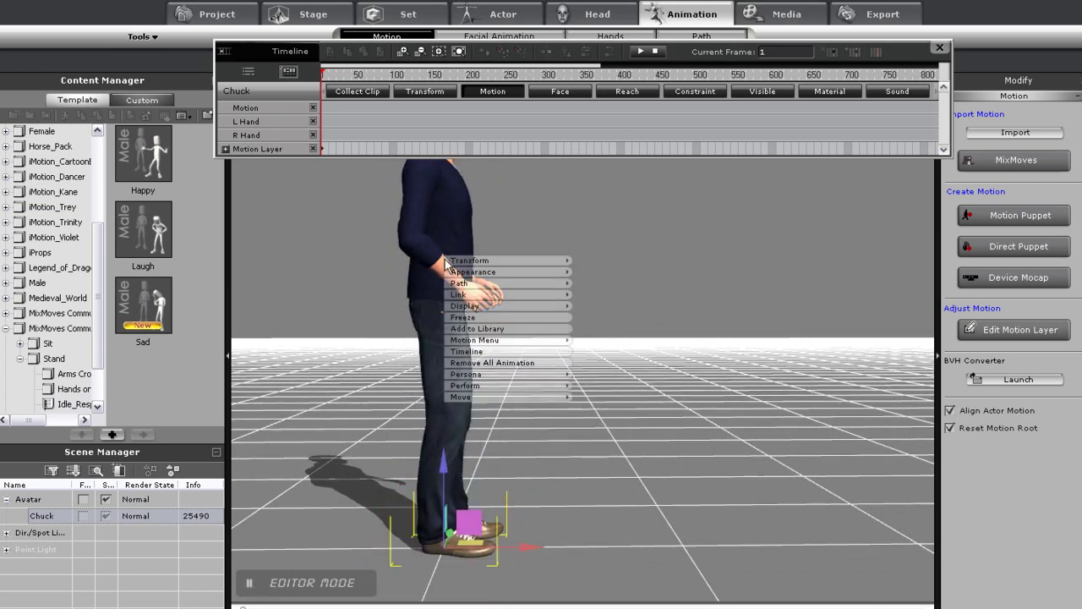
{"action": "mouse_move", "coordinate": [522, 398]}
{"action": "left_click", "coordinate": [606, 398]}
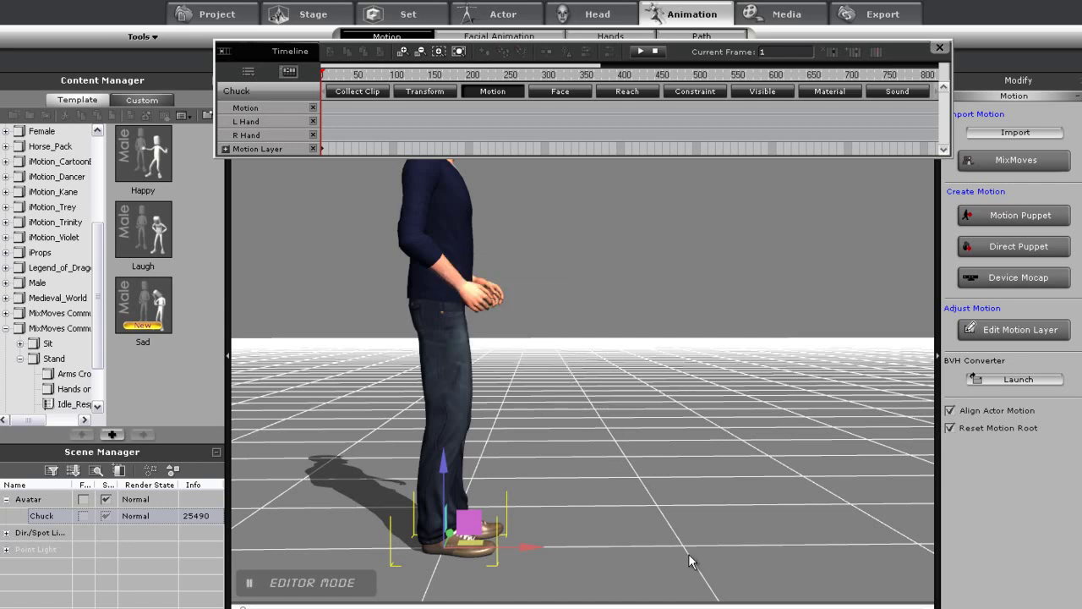
{"action": "key", "text": "space"}
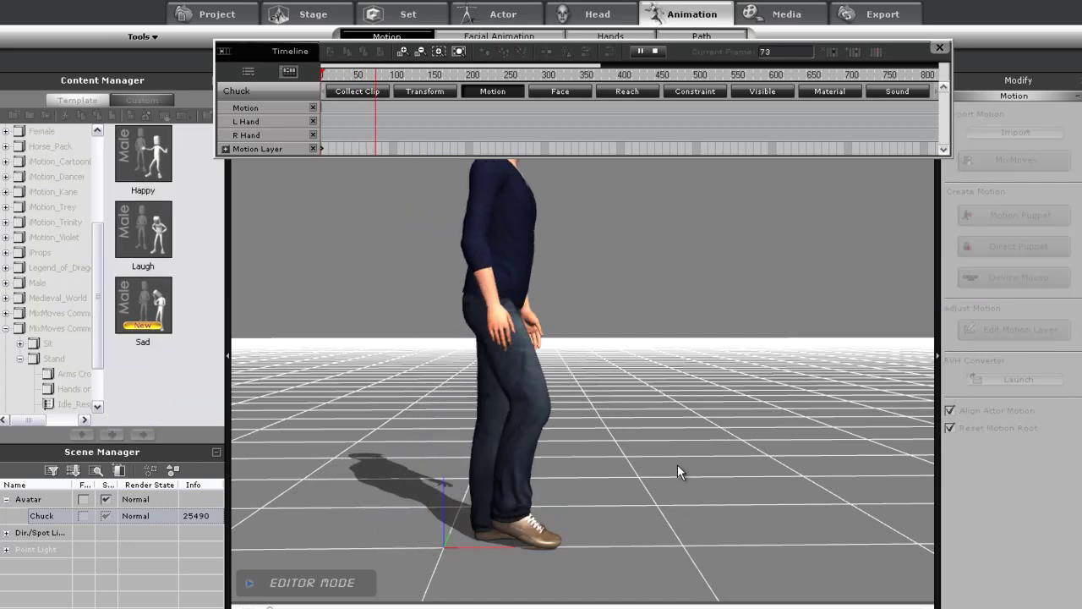
{"action": "middle_click_drag", "start_coordinate": [683, 450], "coordinate": [562, 488]}
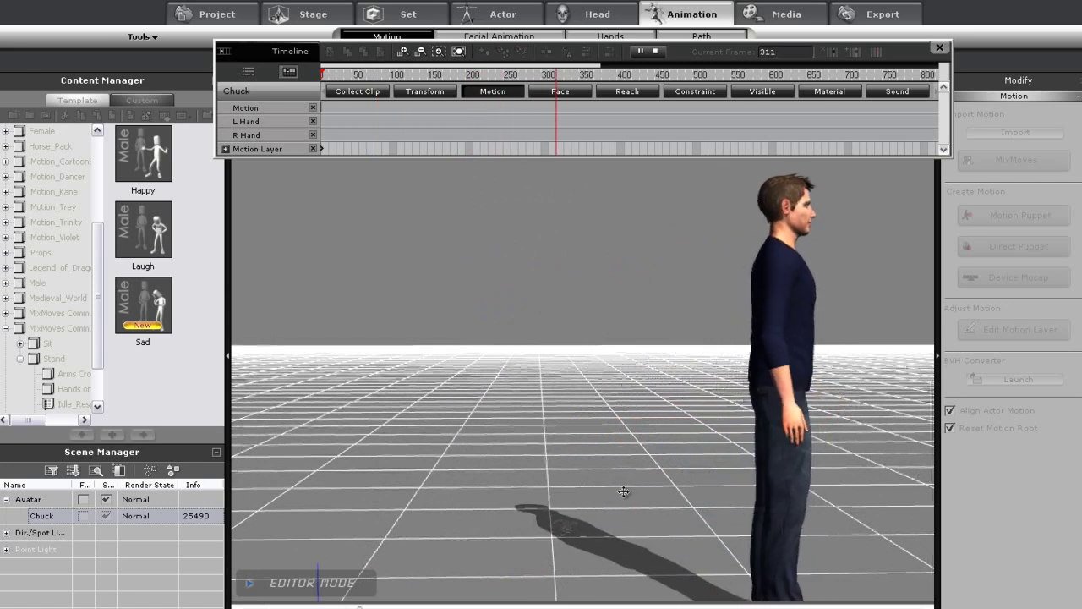
{"action": "key", "text": "Home"}
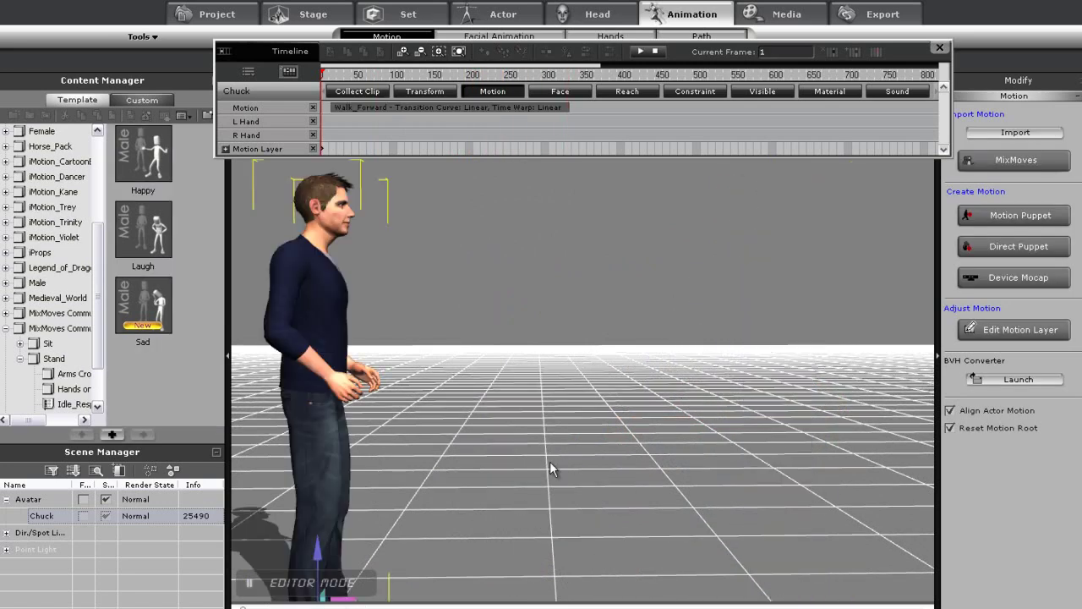
{"action": "middle_click_drag", "start_coordinate": [550, 425], "coordinate": [539, 446]}
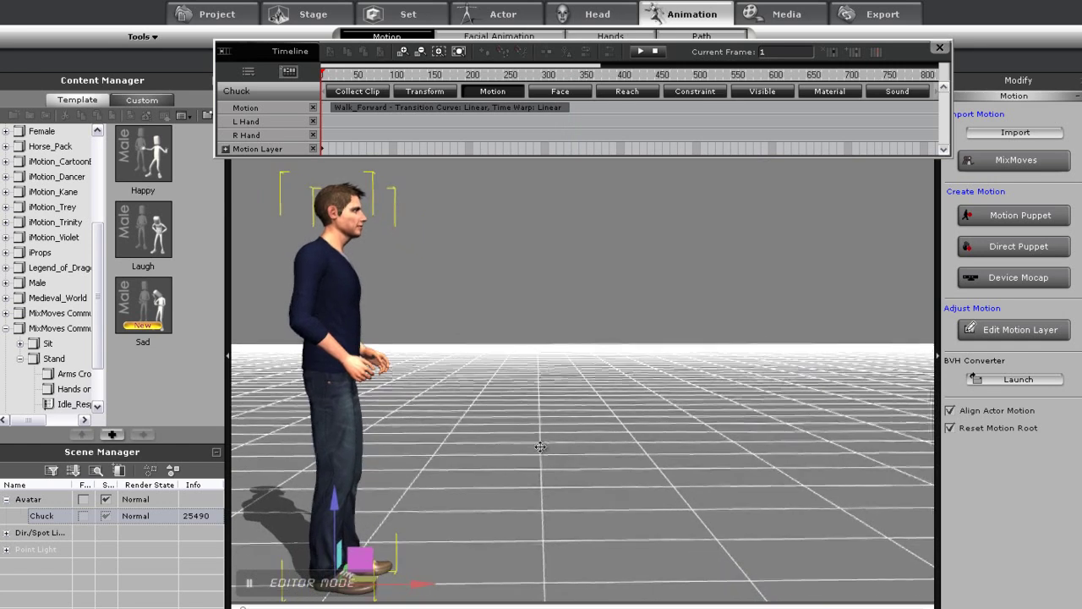
{"action": "key", "text": "space"}
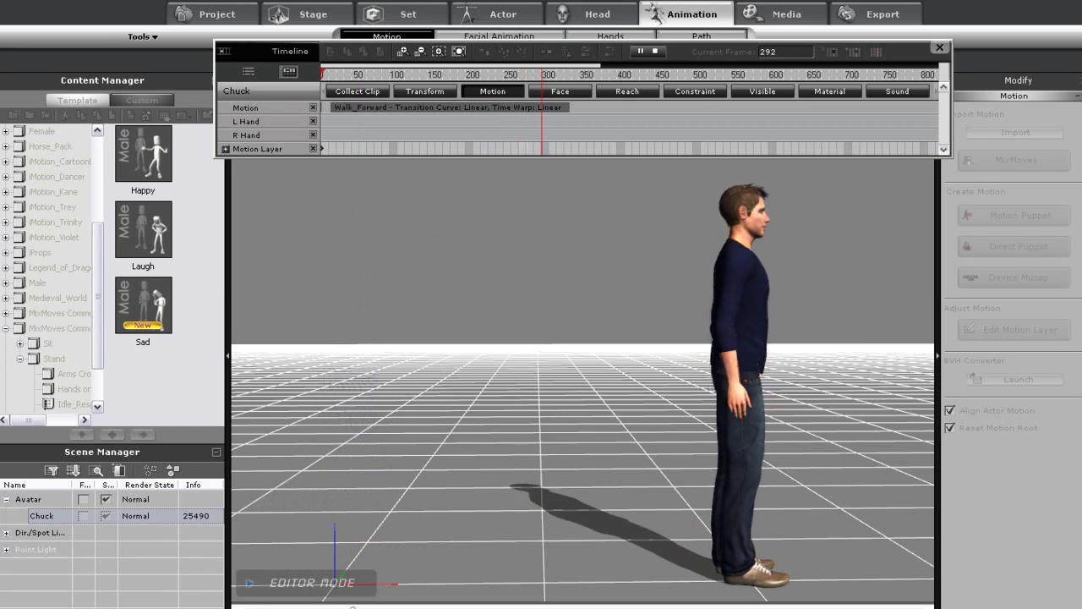
{"action": "key", "text": "space"}
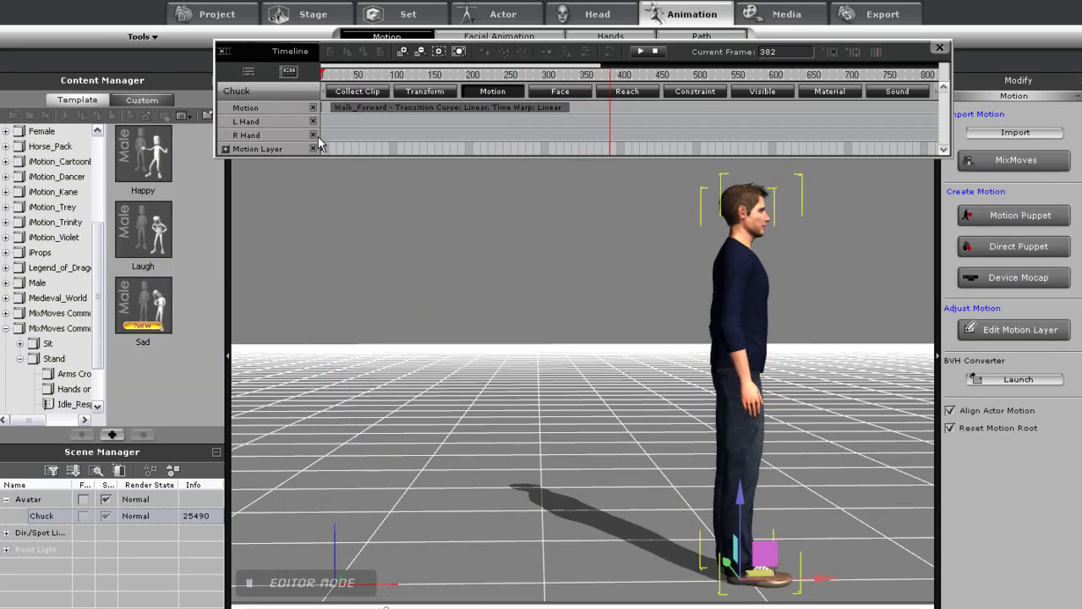
Move the Walk_Forward clip to start at frame 1 and loop it out to about frame 627
{"action": "left_click", "coordinate": [427, 109]}
{"action": "left_click", "coordinate": [465, 77]}
{"action": "left_click_drag", "start_coordinate": [465, 78], "coordinate": [499, 74]}
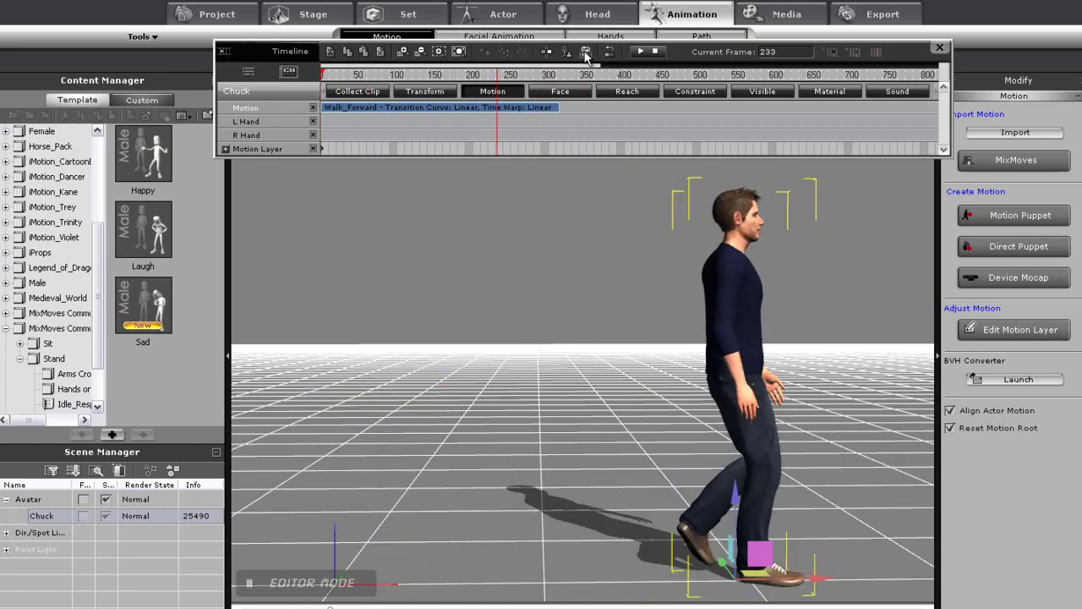
{"action": "left_click_drag", "start_coordinate": [557, 107], "coordinate": [564, 78]}
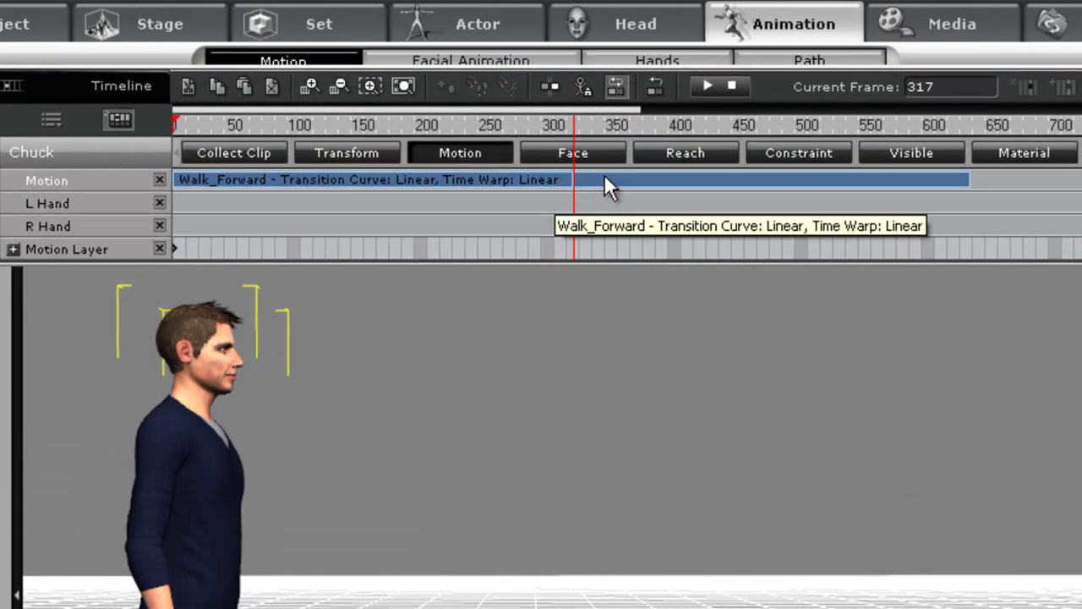
Break the looped walk clip at frame 317 and play across the split with the second clip selected
{"action": "left_click", "coordinate": [549, 84]}
{"action": "left_click", "coordinate": [552, 125]}
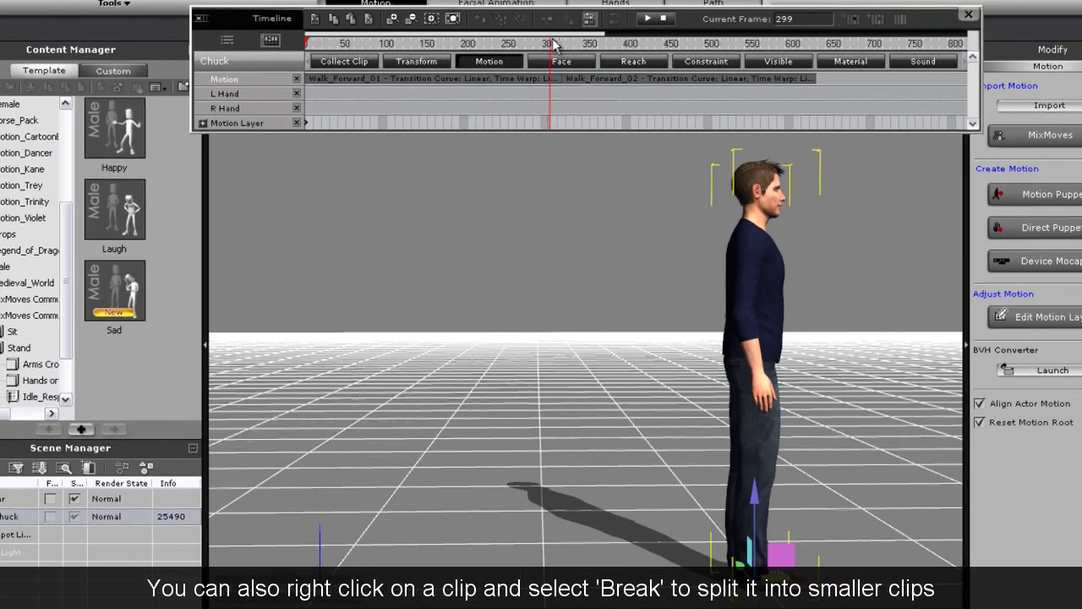
{"action": "left_click_drag", "start_coordinate": [554, 44], "coordinate": [592, 44]}
{"action": "left_click", "coordinate": [594, 84]}
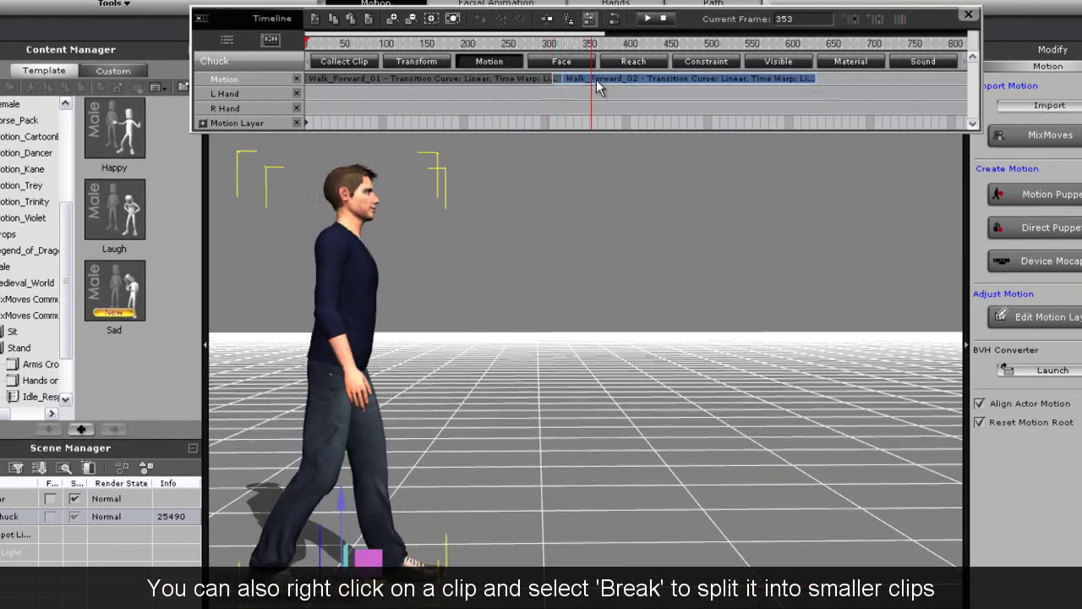
{"action": "left_click", "coordinate": [524, 42]}
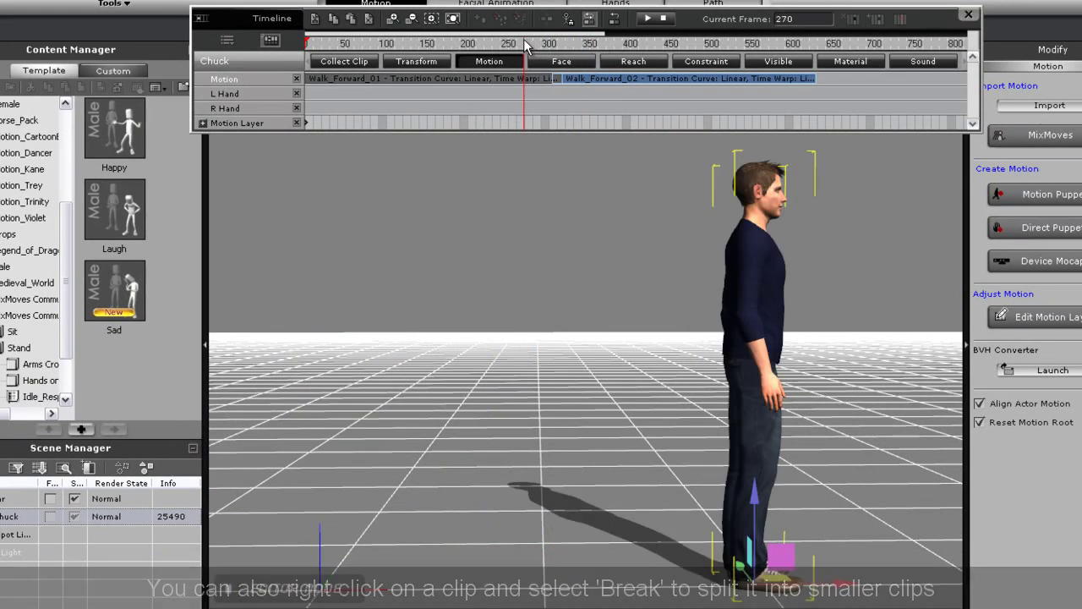
{"action": "key", "text": "space"}
{"action": "key", "text": "space"}
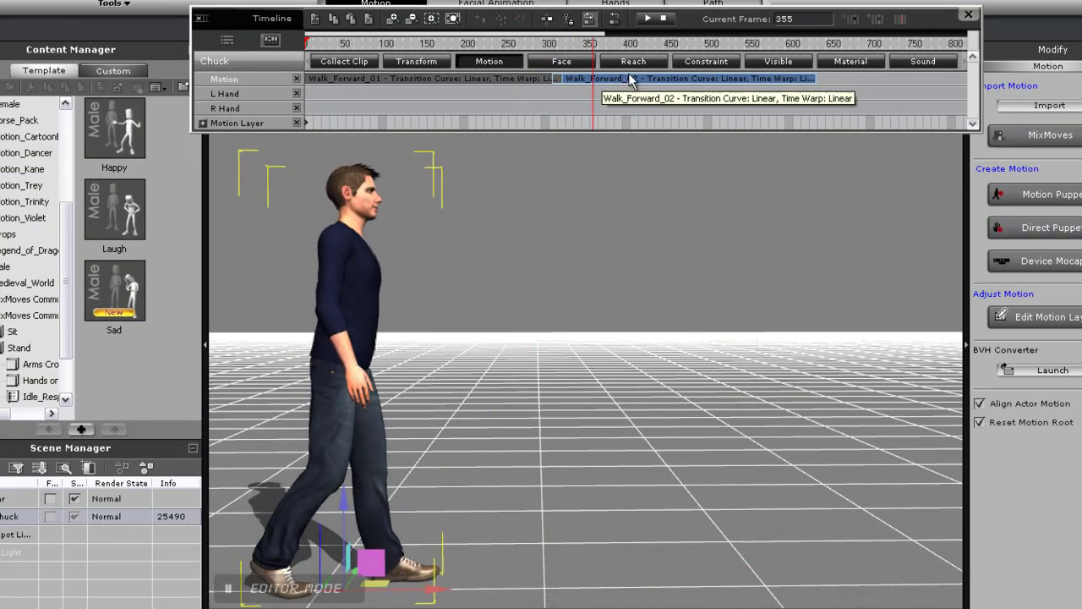
Reverse the Walk_Forward_02 clip and play the whole animation from the start
{"action": "right_click", "coordinate": [636, 83]}
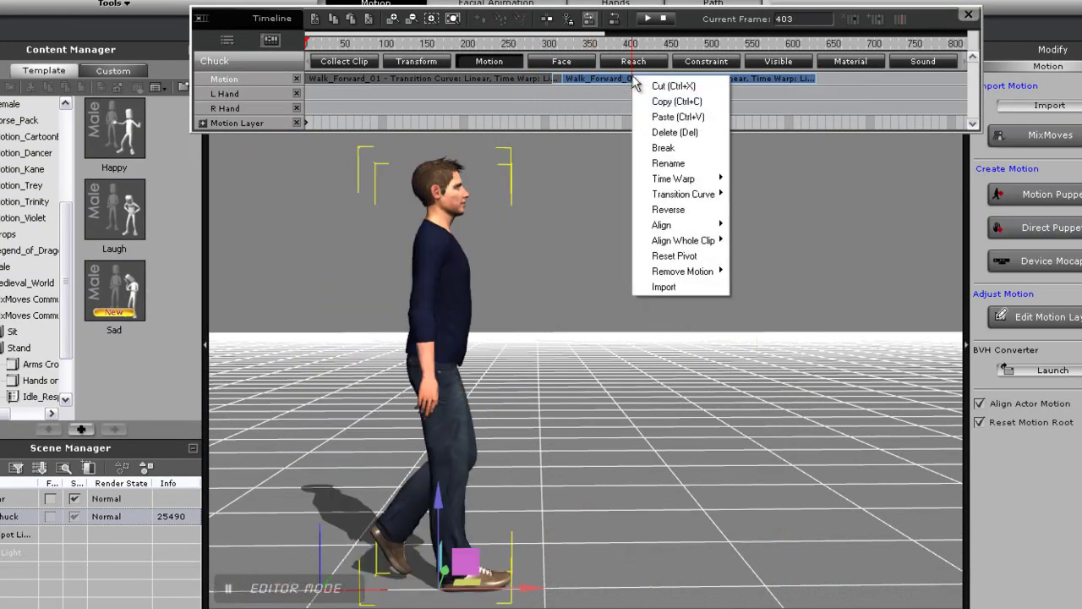
{"action": "left_click", "coordinate": [668, 210]}
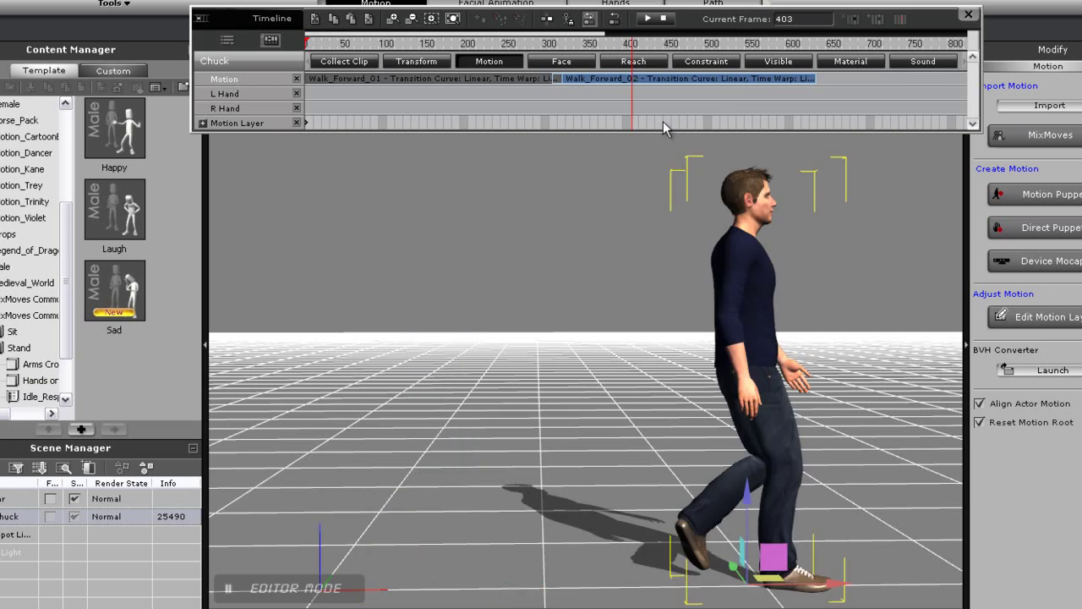
{"action": "left_click_drag", "start_coordinate": [624, 49], "coordinate": [303, 53]}
{"action": "key", "text": "space"}
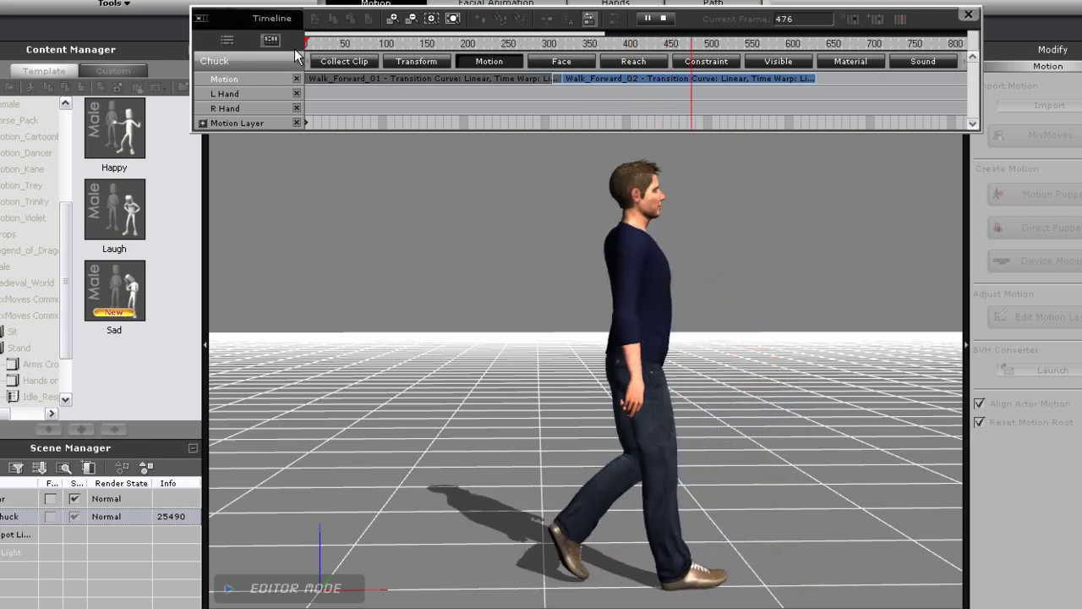
{"action": "left_click", "coordinate": [472, 66]}
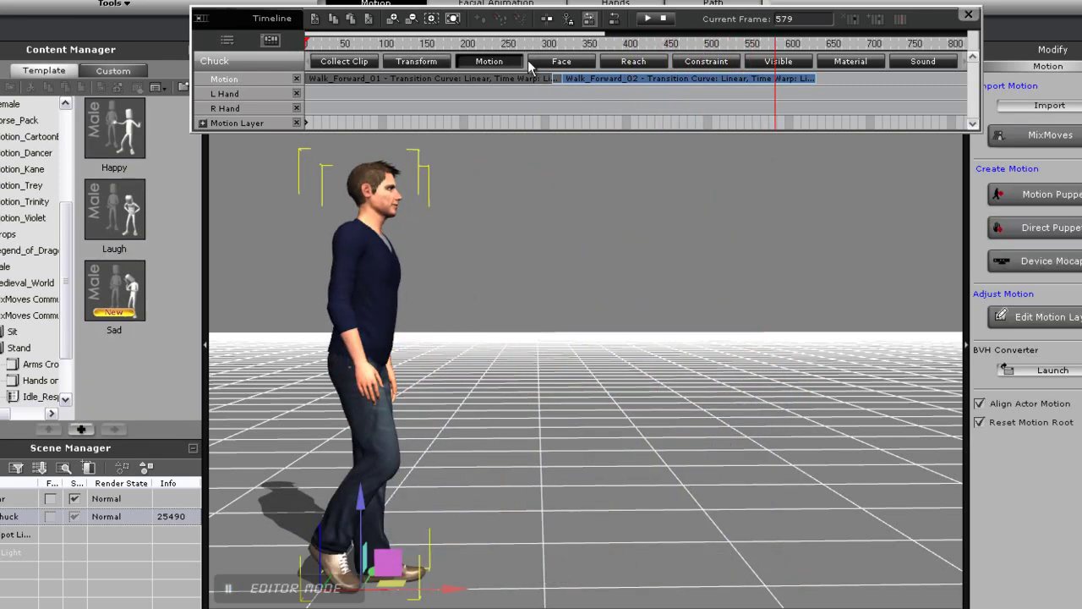
Shift the Walk_Forward_02 clip slightly earlier with a longer transition from Walk_Forward_01, and play across the join
{"action": "left_click", "coordinate": [555, 44]}
{"action": "left_click_drag", "start_coordinate": [561, 44], "coordinate": [563, 44]}
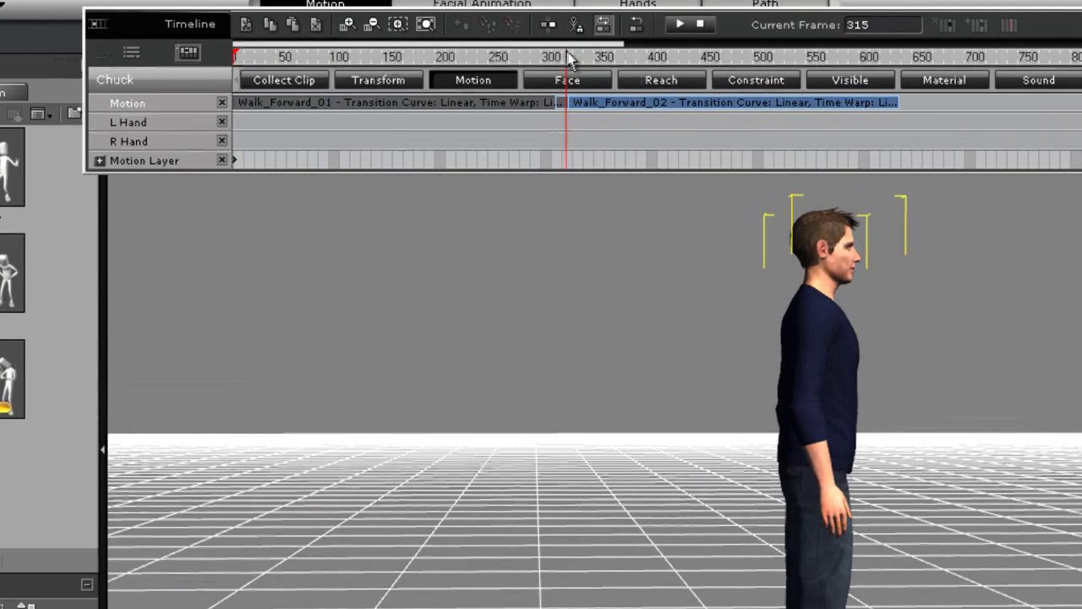
{"action": "left_click", "coordinate": [600, 93]}
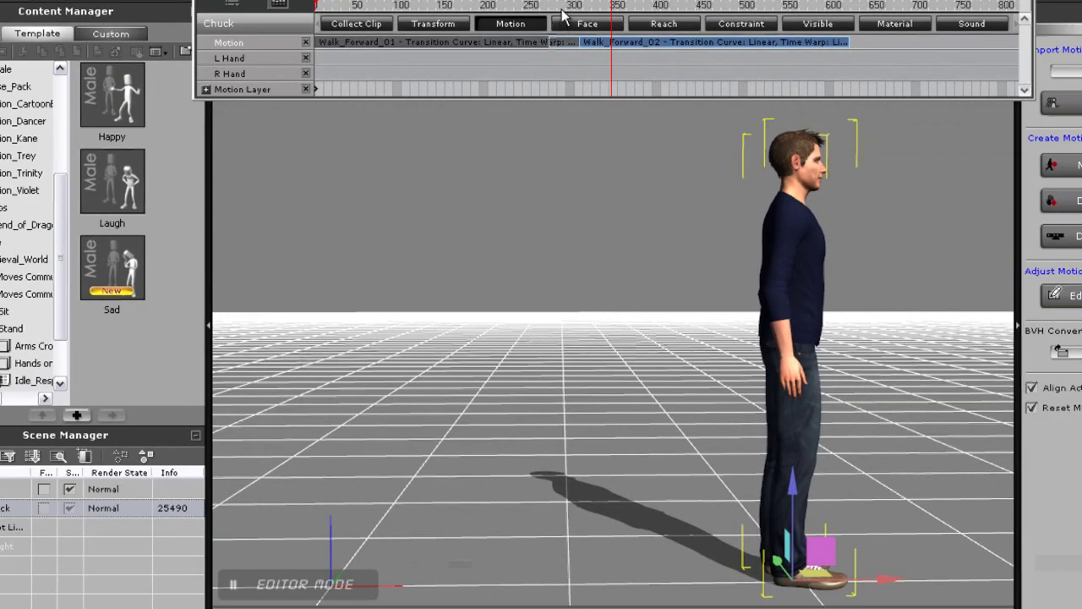
{"action": "left_click_drag", "start_coordinate": [559, 7], "coordinate": [524, 5]}
{"action": "key", "text": "space"}
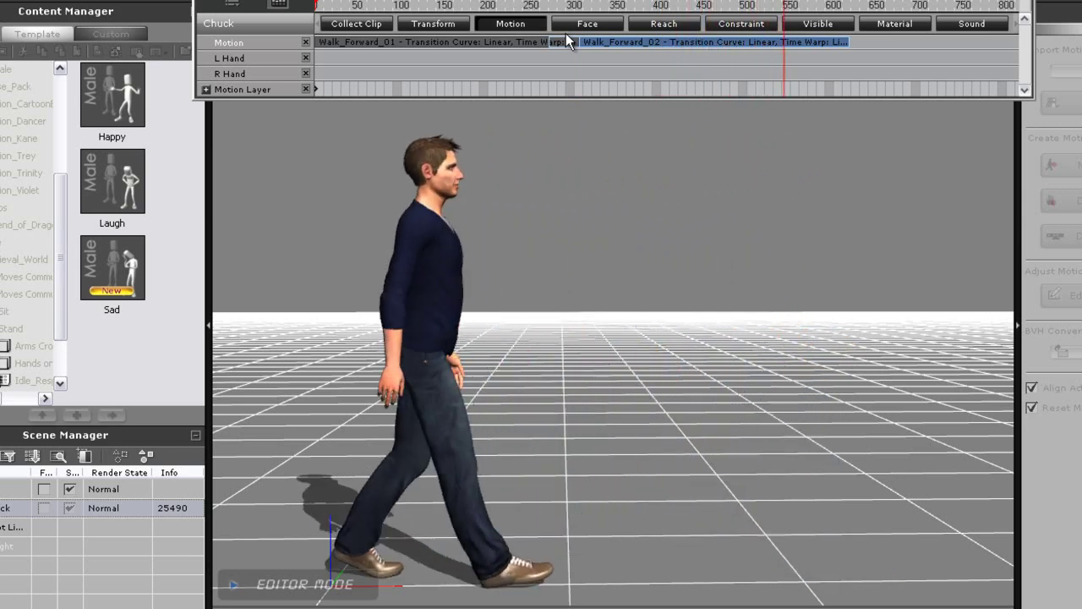
{"action": "key", "text": "space"}
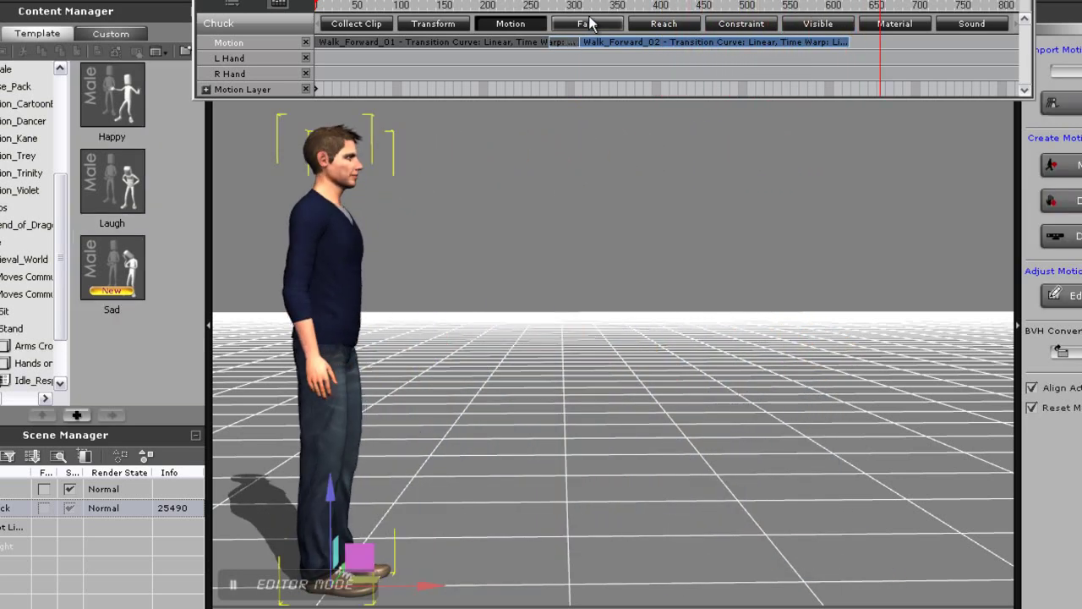
{"action": "key", "text": "space"}
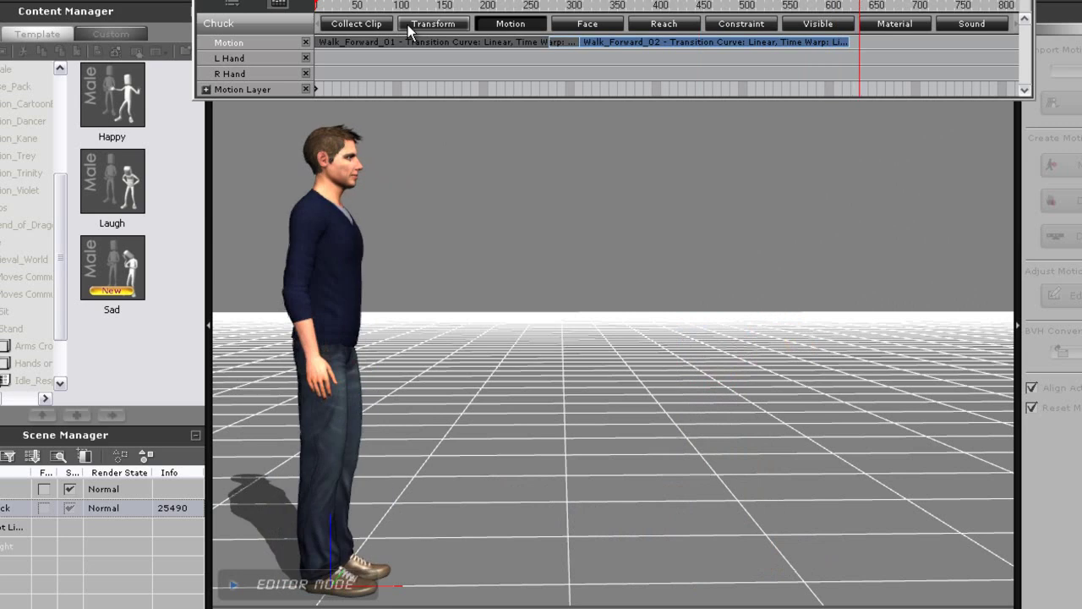
Show the Collect Clip track and mark a collect range from frame 1 to frame 620 covering both walk clips
{"action": "left_click_drag", "start_coordinate": [843, 7], "coordinate": [240, 3]}
{"action": "left_click", "coordinate": [369, 24]}
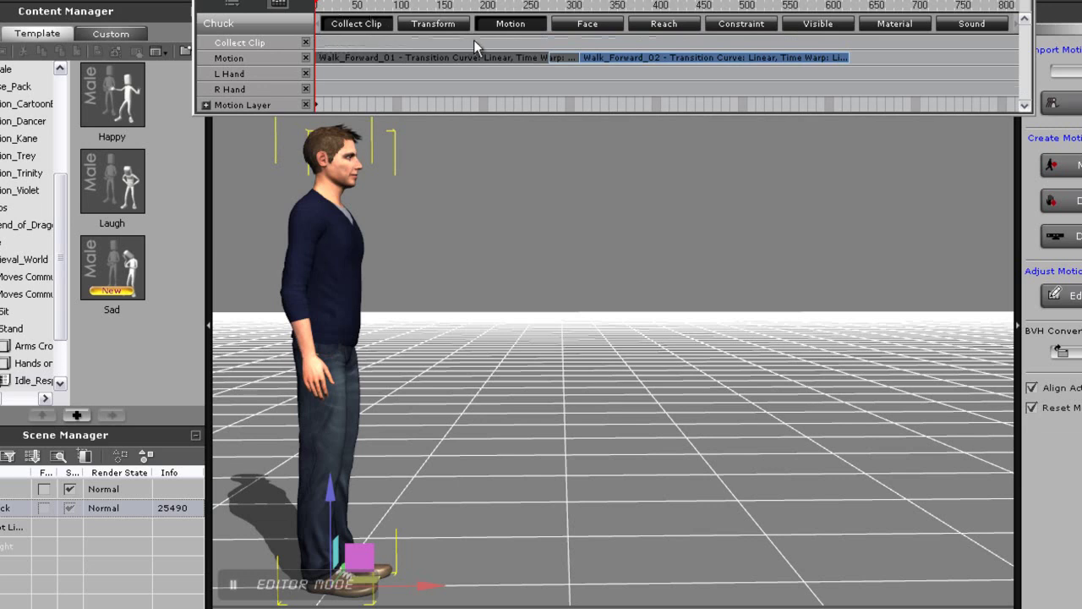
{"action": "left_click_drag", "start_coordinate": [849, 44], "coordinate": [315, 42]}
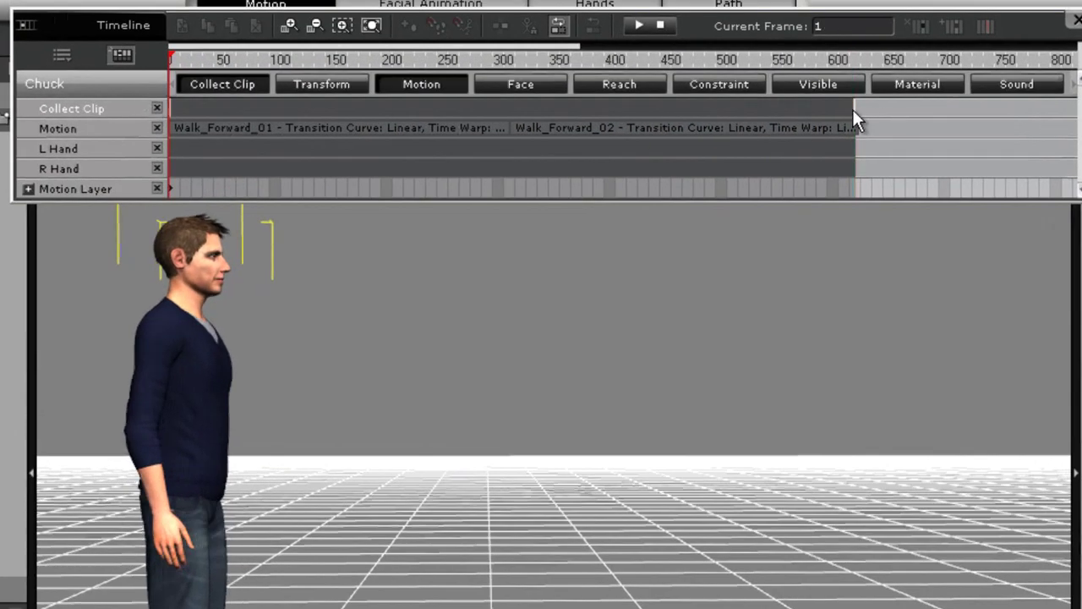
{"action": "left_click", "coordinate": [853, 109]}
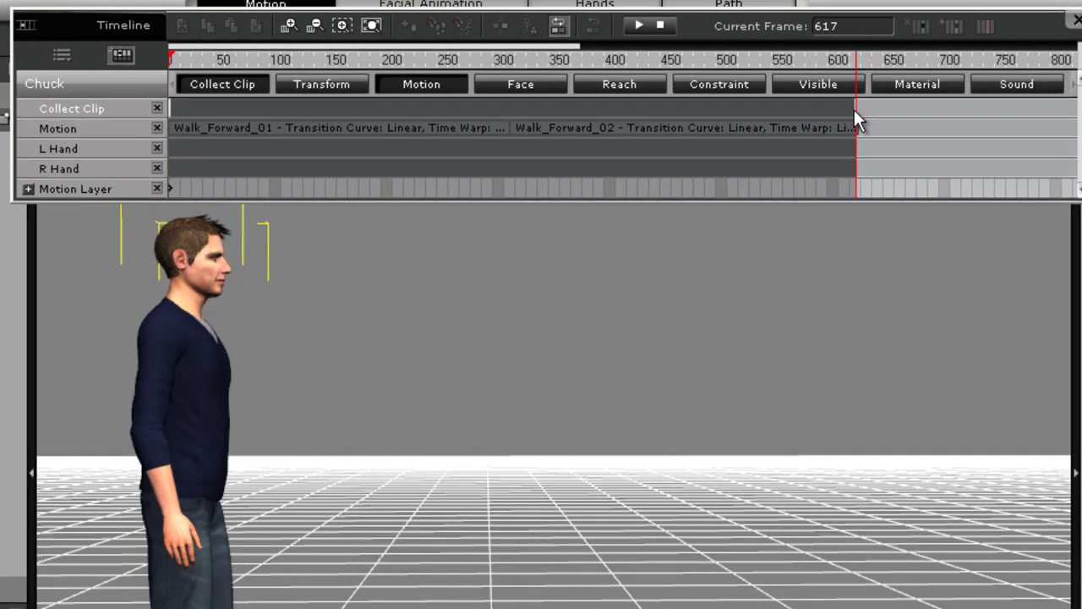
{"action": "left_click_drag", "start_coordinate": [855, 109], "coordinate": [860, 109]}
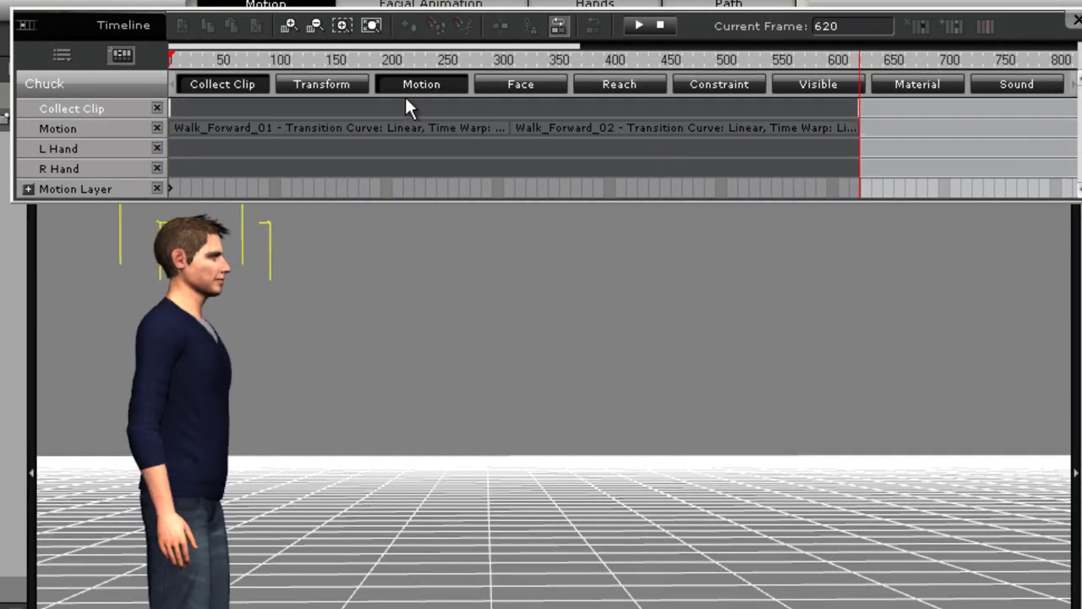
Add the collected range to the library as a motion file named "walk backnforth"
{"action": "right_click", "coordinate": [175, 107]}
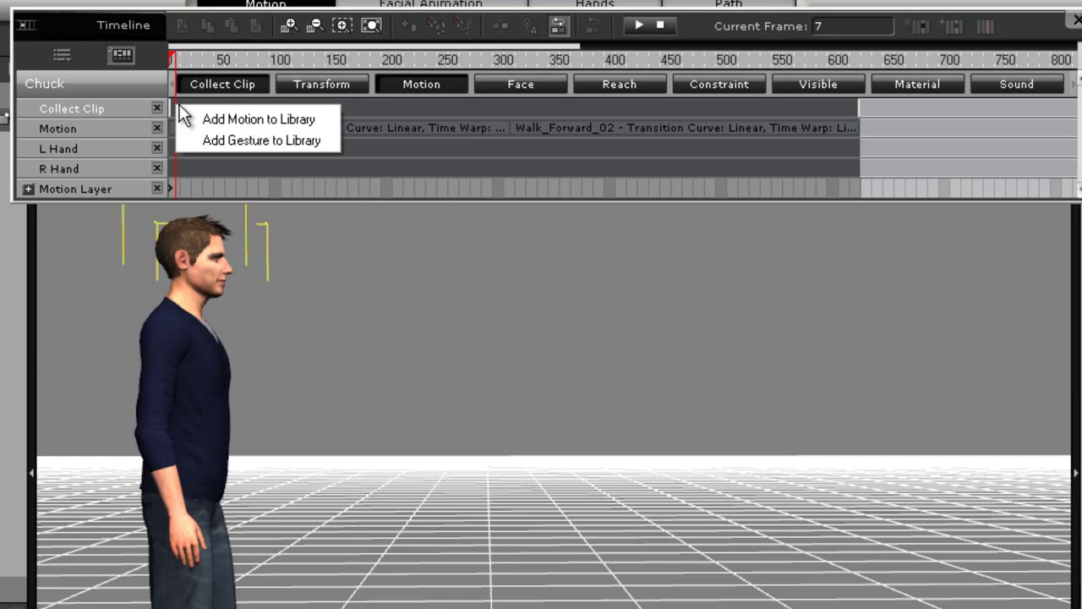
{"action": "left_click", "coordinate": [221, 119]}
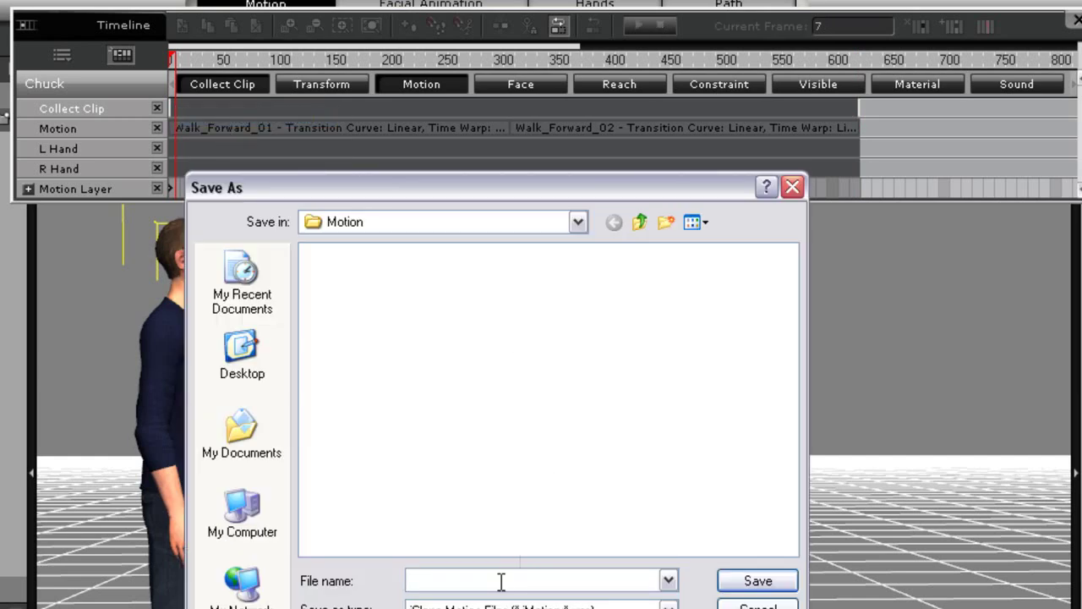
{"action": "type", "text": "walk"}
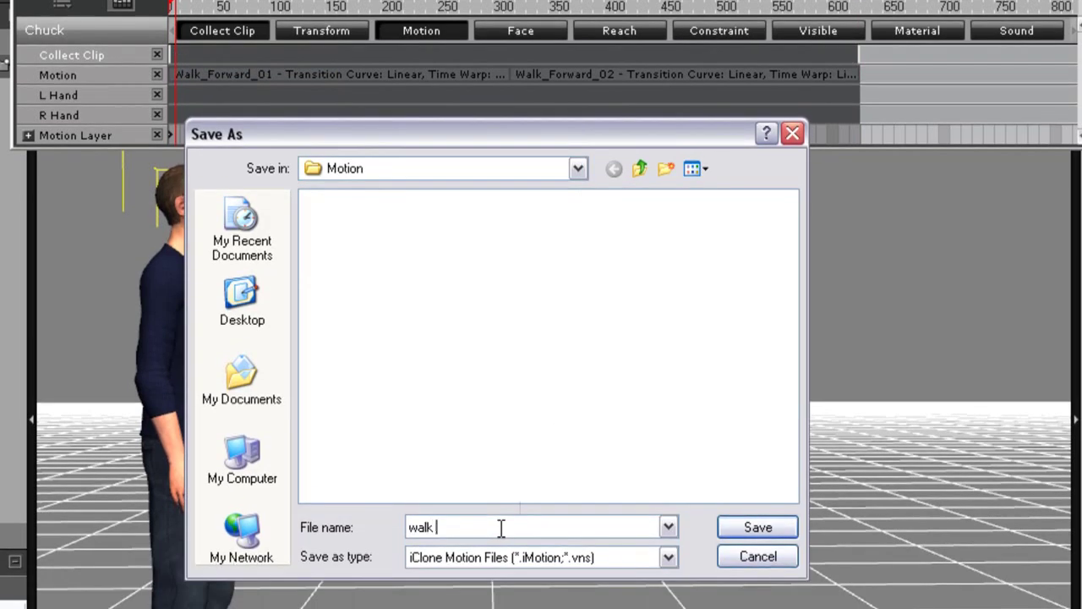
{"action": "type", "text": " backnforth"}
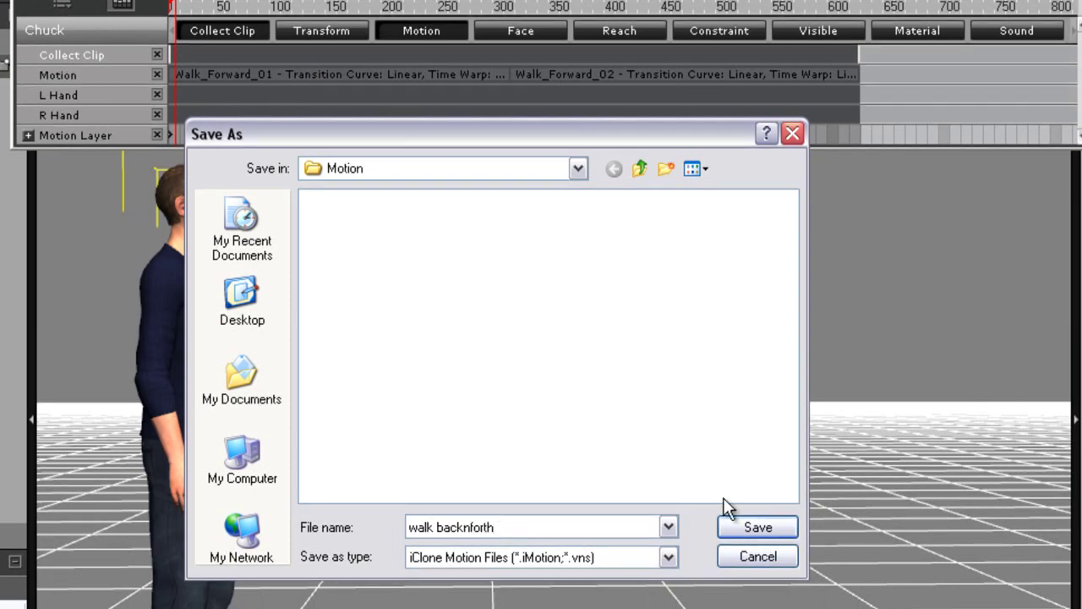
{"action": "left_click", "coordinate": [752, 526]}
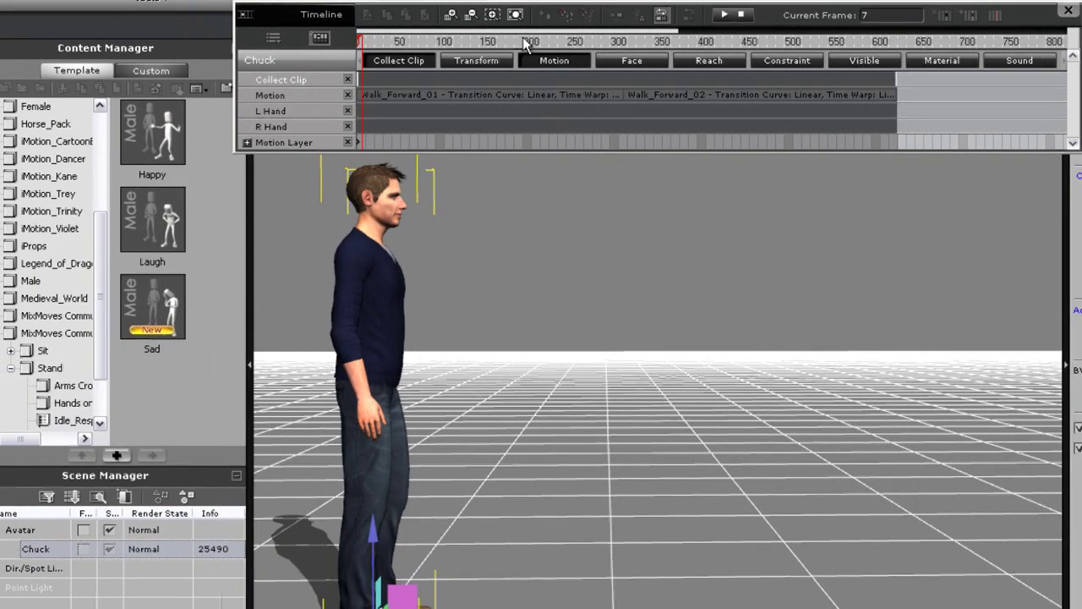
Return to frame 1 and add the Gwynn G5 character to the scene in front of Chuck
{"action": "left_click_drag", "start_coordinate": [527, 42], "coordinate": [315, 47]}
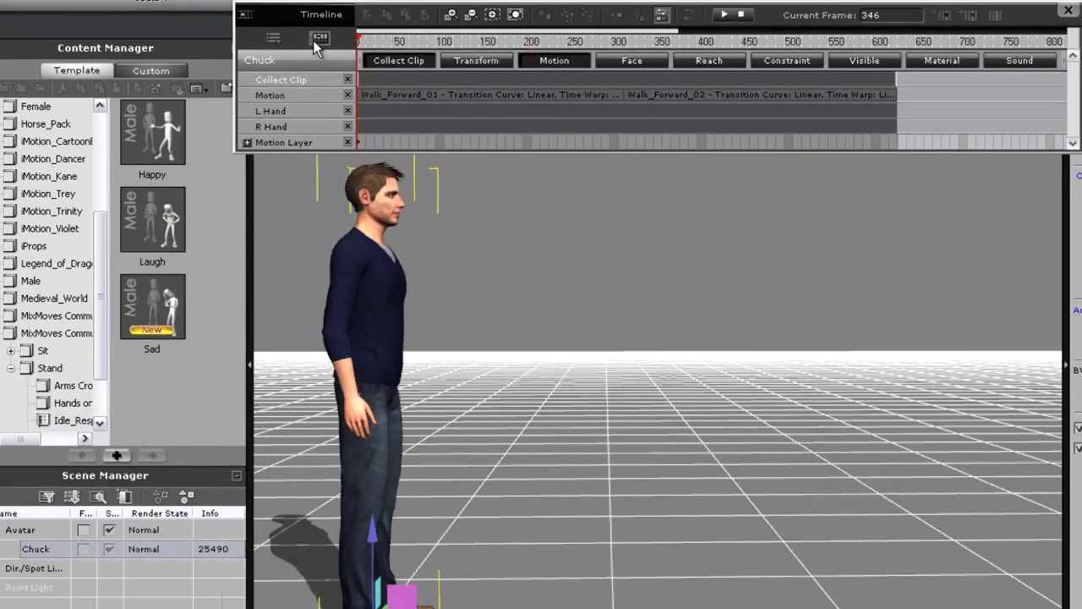
{"action": "left_click", "coordinate": [152, 71]}
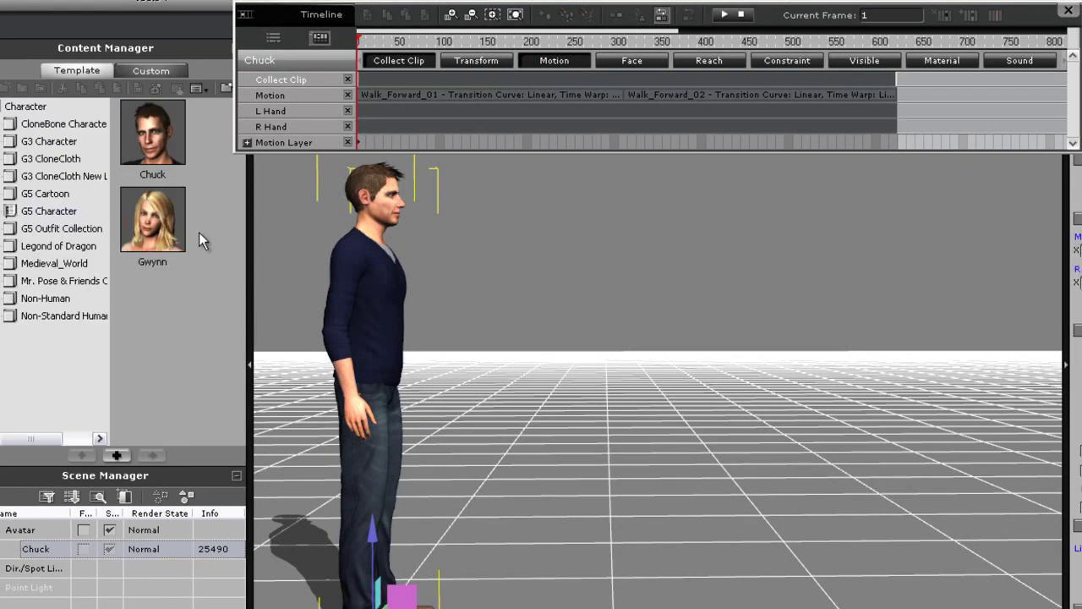
{"action": "left_click_drag", "start_coordinate": [156, 222], "coordinate": [854, 541]}
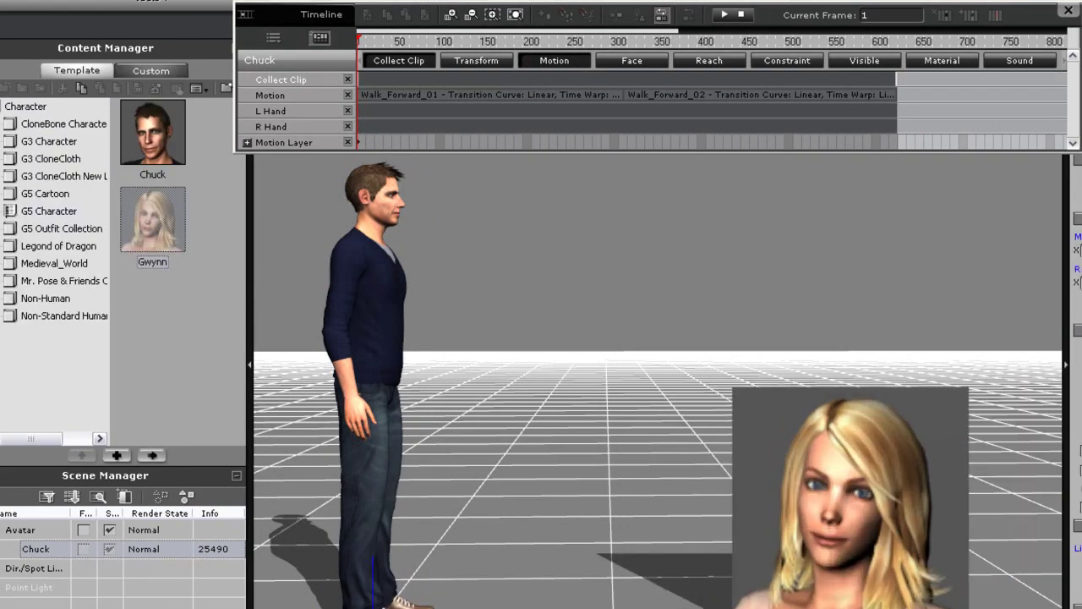
Adjust Gwynn's position in front of Chuck and rotate her to face the same direction as him
{"action": "left_click_drag", "start_coordinate": [748, 605], "coordinate": [686, 607]}
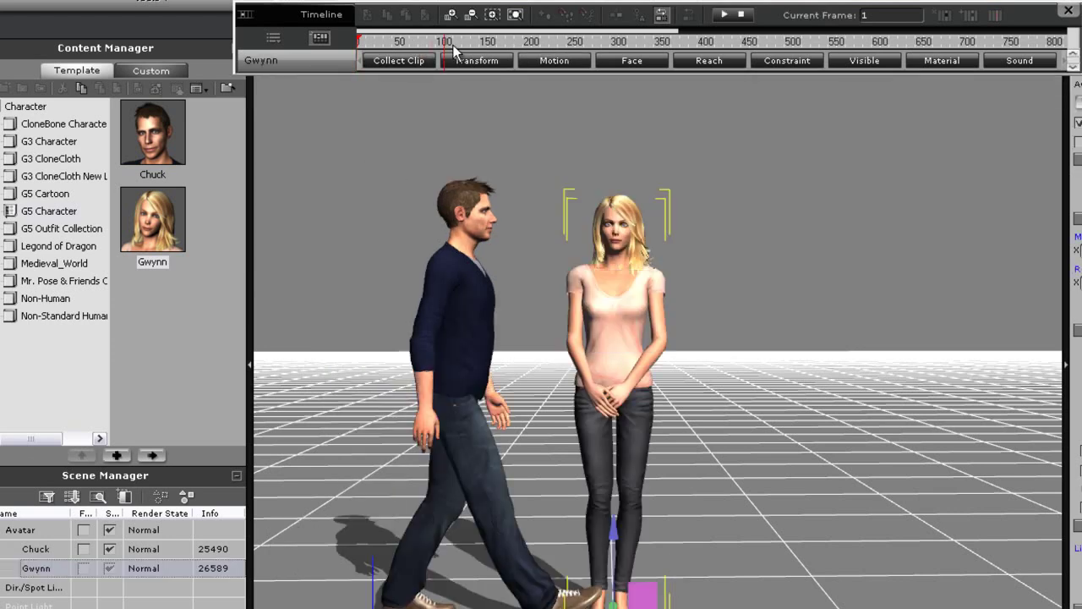
{"action": "key", "text": "e"}
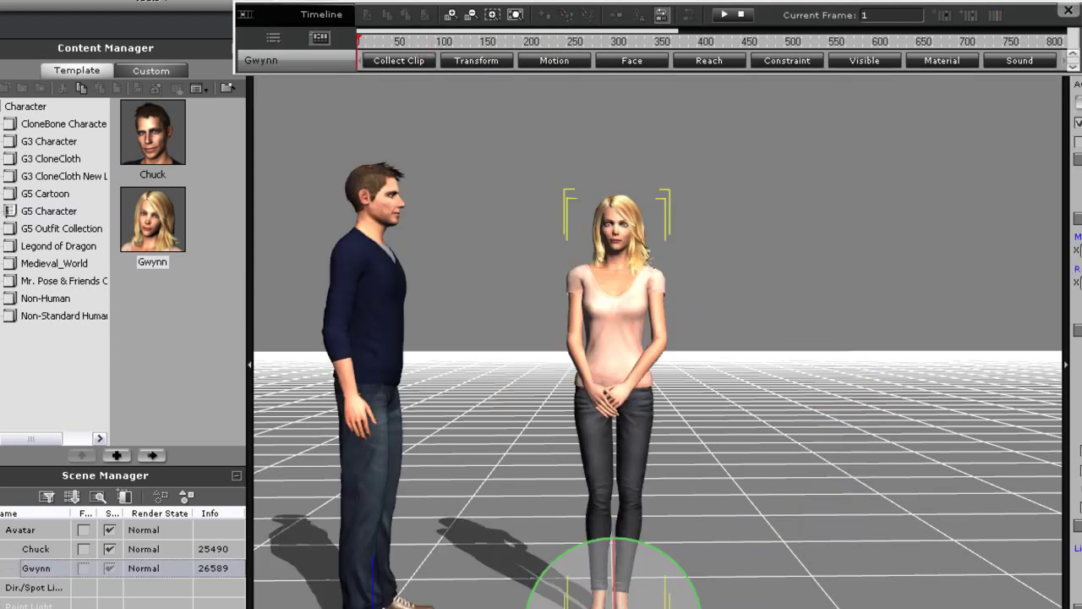
{"action": "left_click_drag", "start_coordinate": [614, 591], "coordinate": [689, 592]}
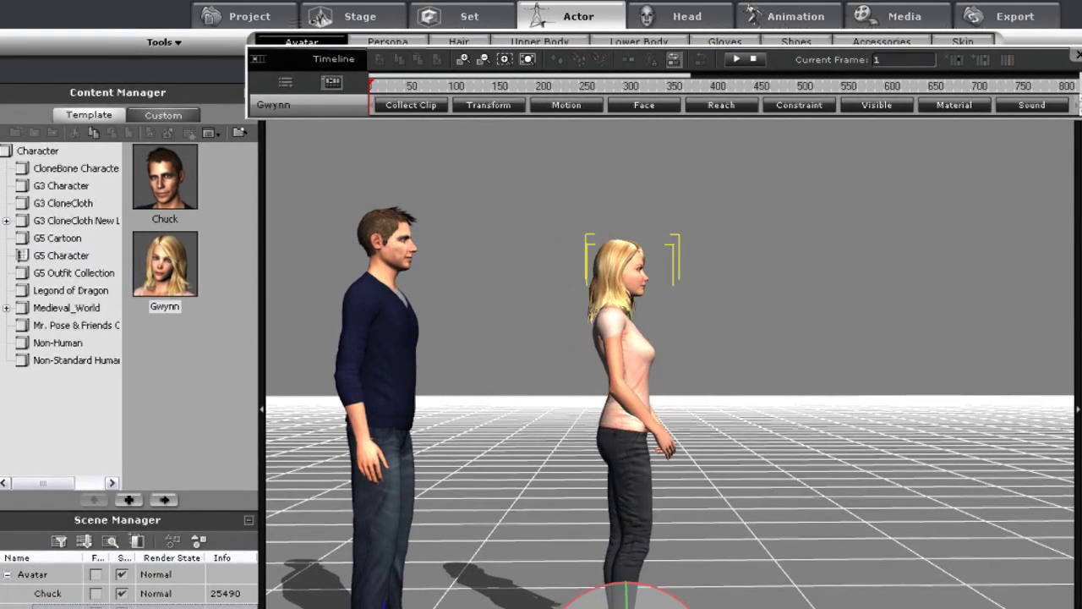
Apply the custom "walk backnforth" motion to Gwynn and play both avatars' animation
{"action": "left_click", "coordinate": [786, 17]}
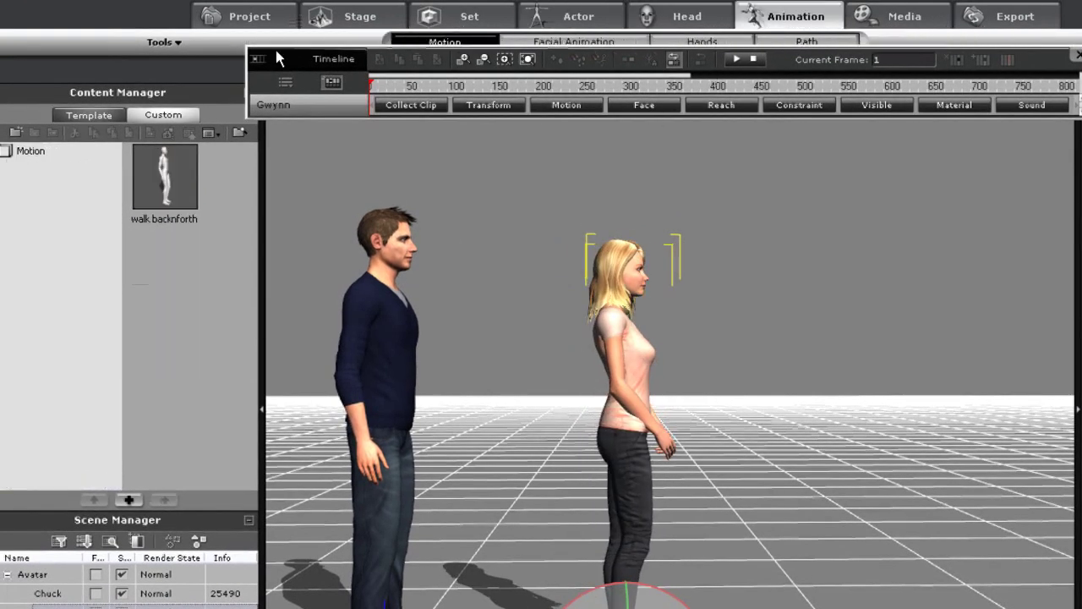
{"action": "double_click", "coordinate": [166, 182]}
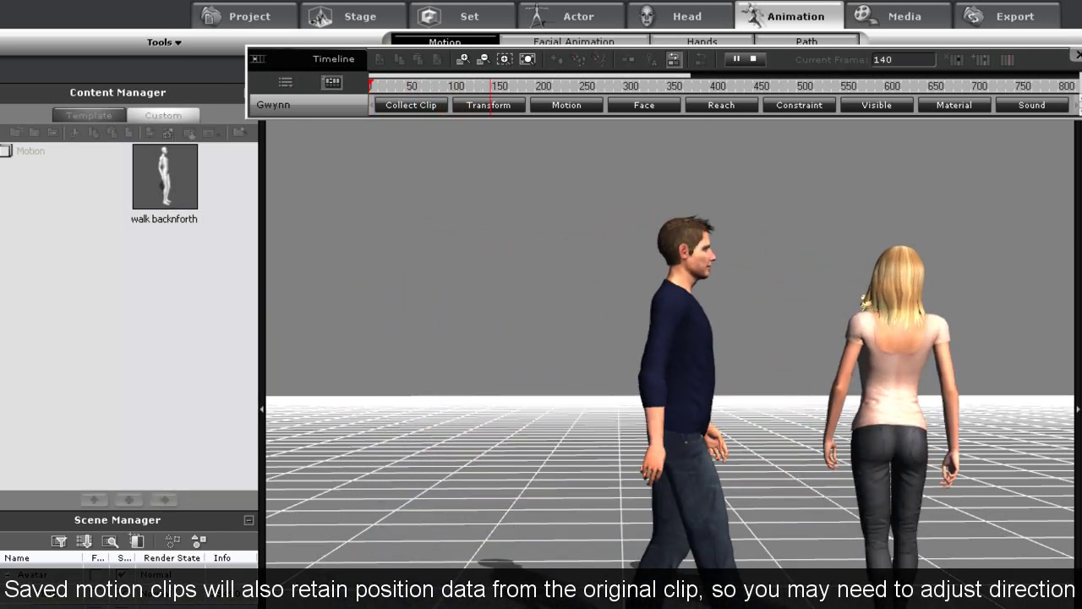
{"action": "key", "text": "space"}
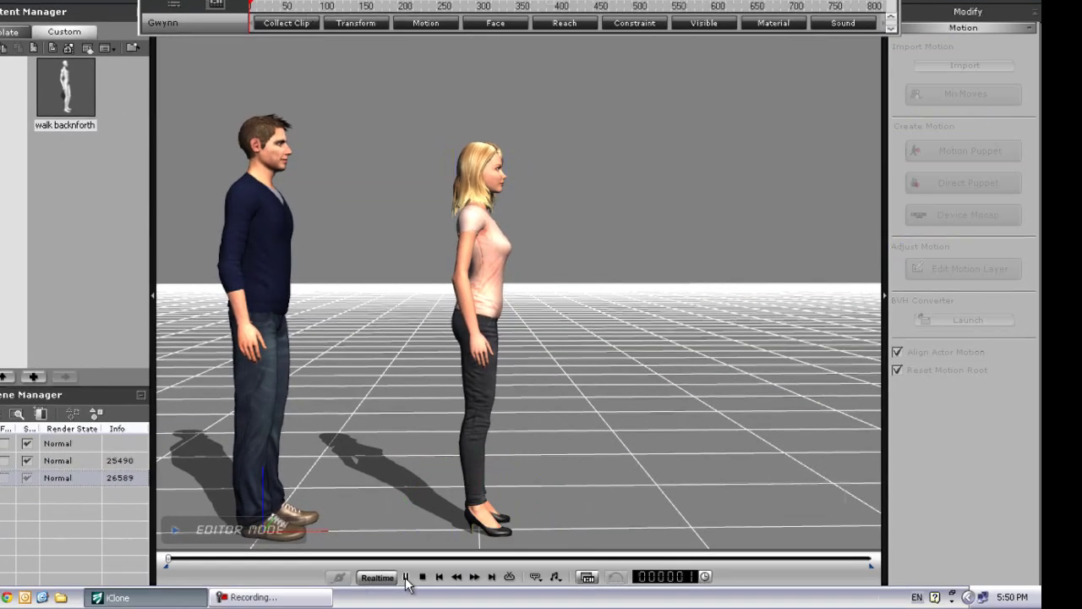
{"action": "left_click", "coordinate": [543, 608]}
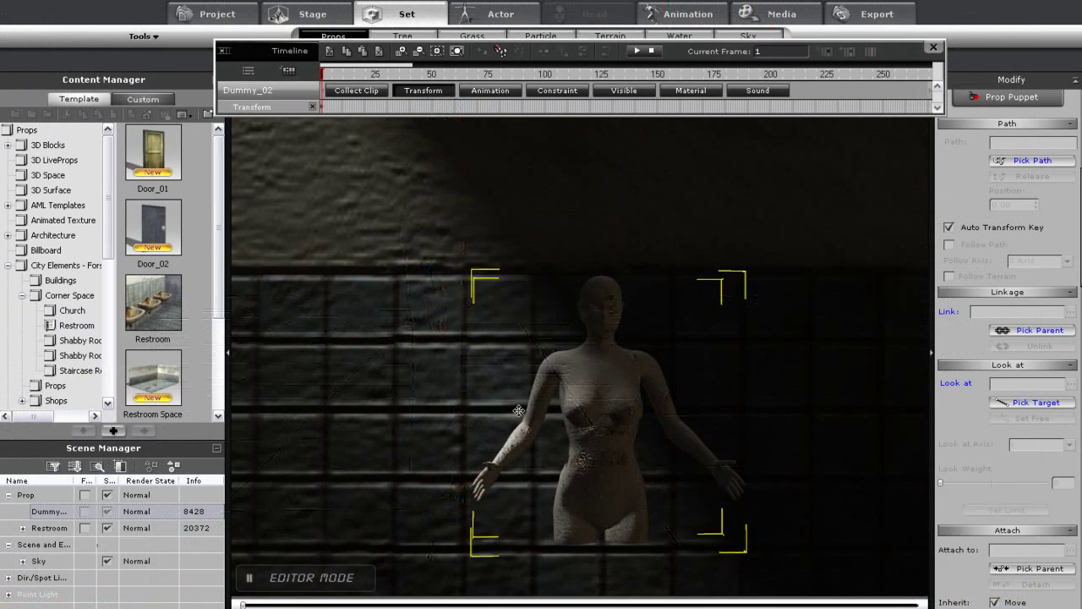
Key the Dummy_02 prop at frame 101 on the opposite side of the door, and play the movement from the start
{"action": "scroll", "coordinate": [519, 483], "scroll_direction": "down", "scroll_amount": 5}
{"action": "middle_click_drag", "start_coordinate": [515, 527], "coordinate": [731, 491]}
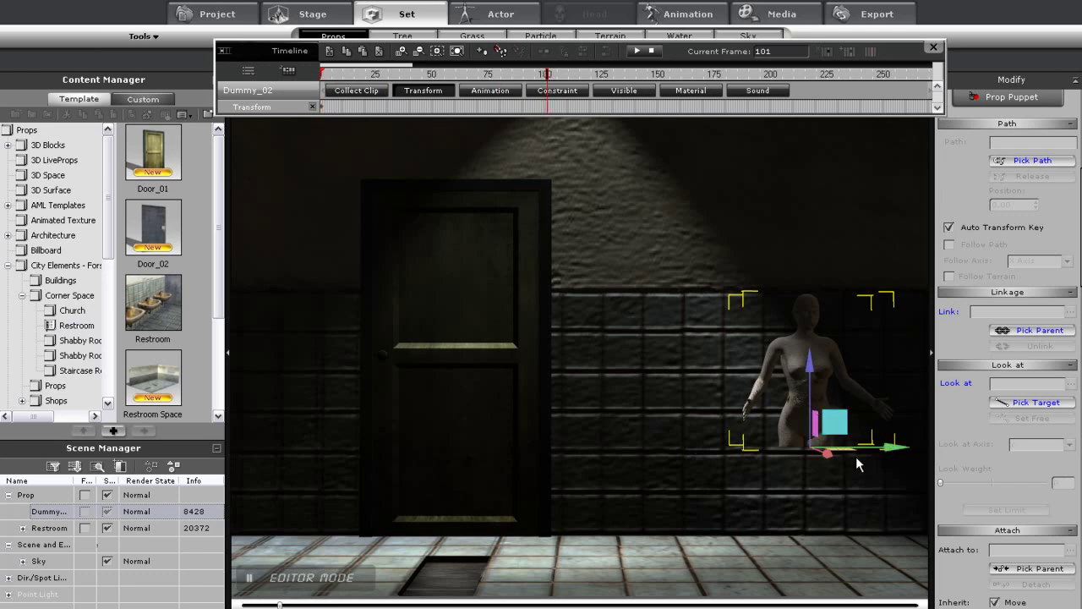
{"action": "left_click_drag", "start_coordinate": [874, 445], "coordinate": [416, 431]}
{"action": "left_click_drag", "start_coordinate": [373, 431], "coordinate": [368, 431]}
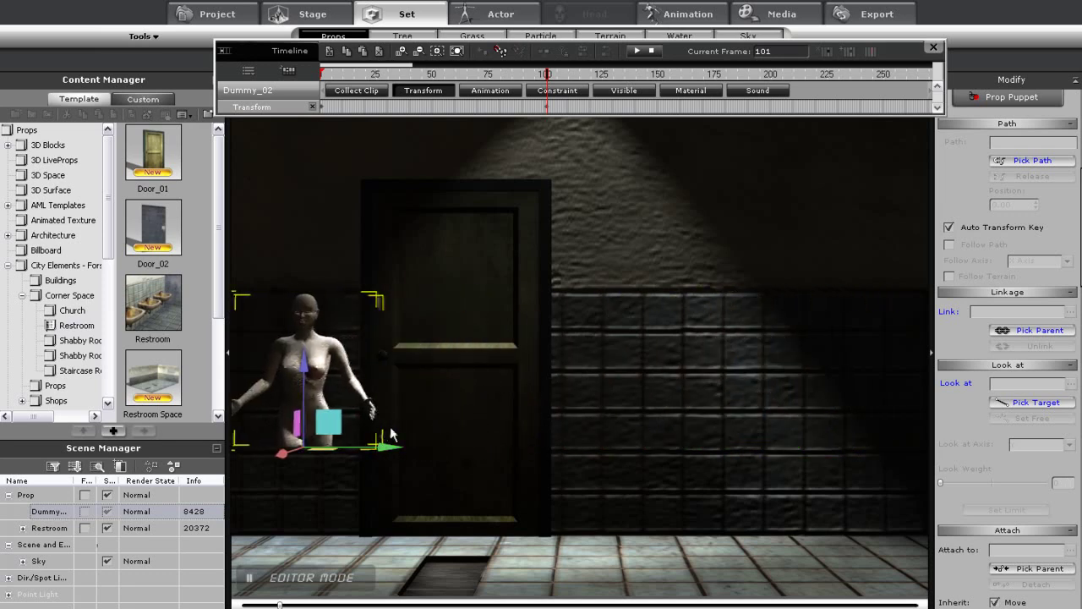
{"action": "key", "text": "Home"}
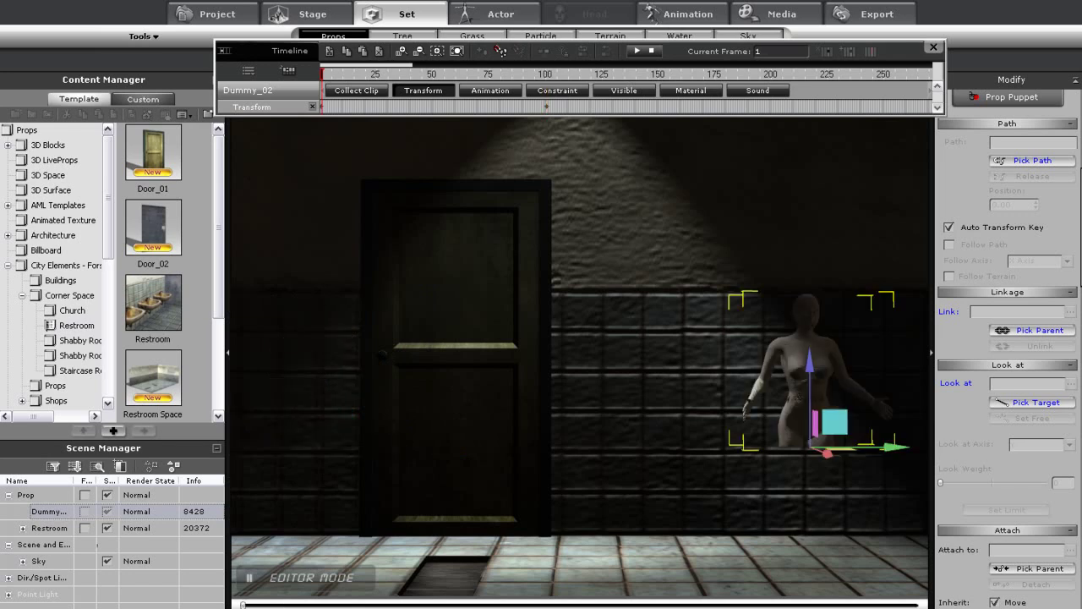
{"action": "key", "text": "space"}
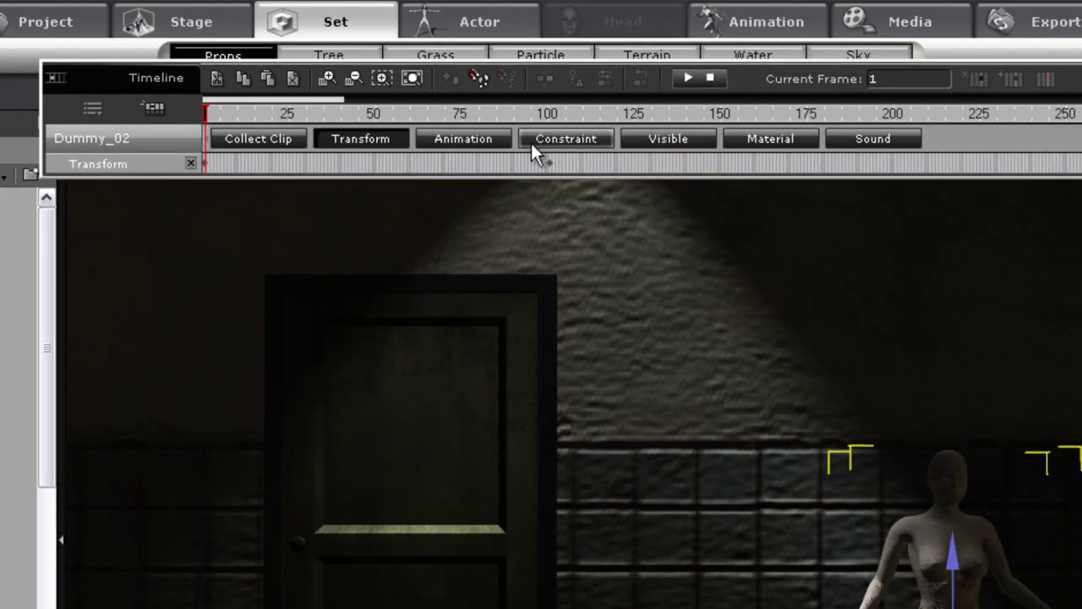
Set the transition curve of Dummy_02's transform key at frame 101 to Ease In
{"action": "left_click", "coordinate": [548, 163]}
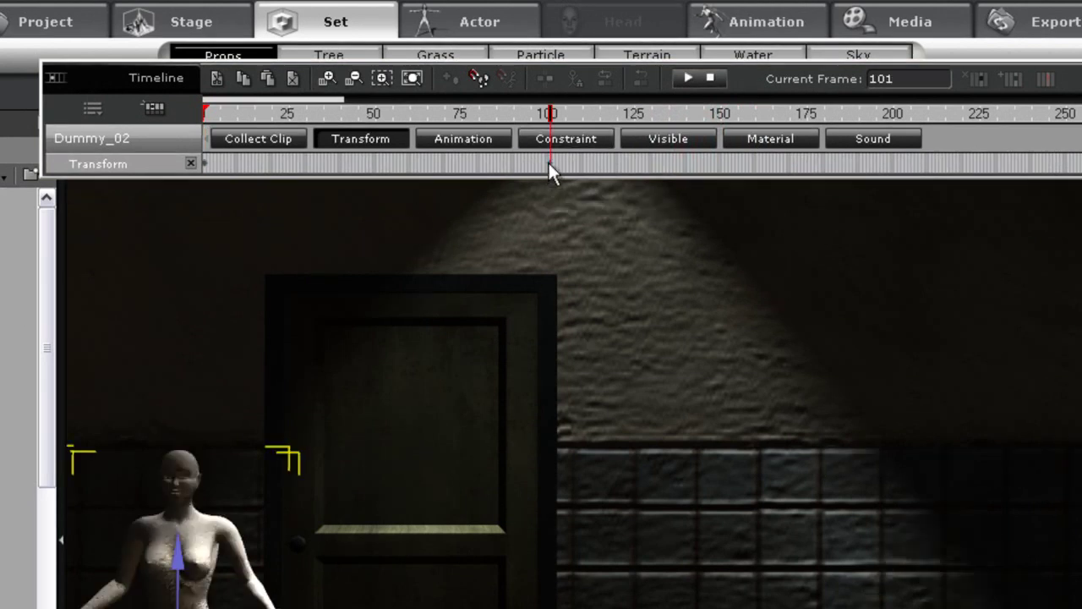
{"action": "right_click", "coordinate": [549, 166]}
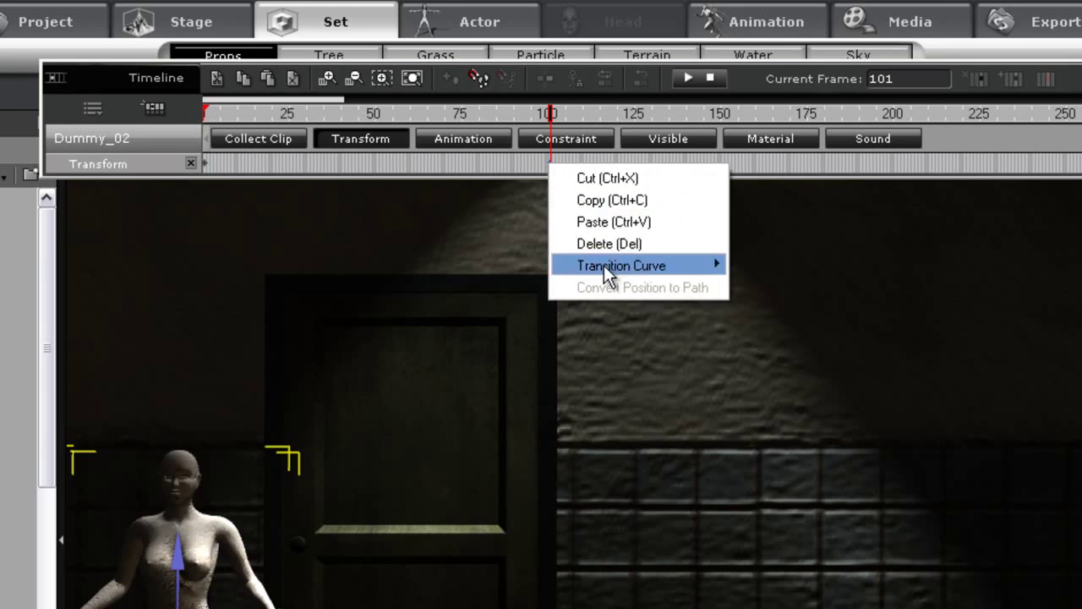
{"action": "mouse_move", "coordinate": [604, 271]}
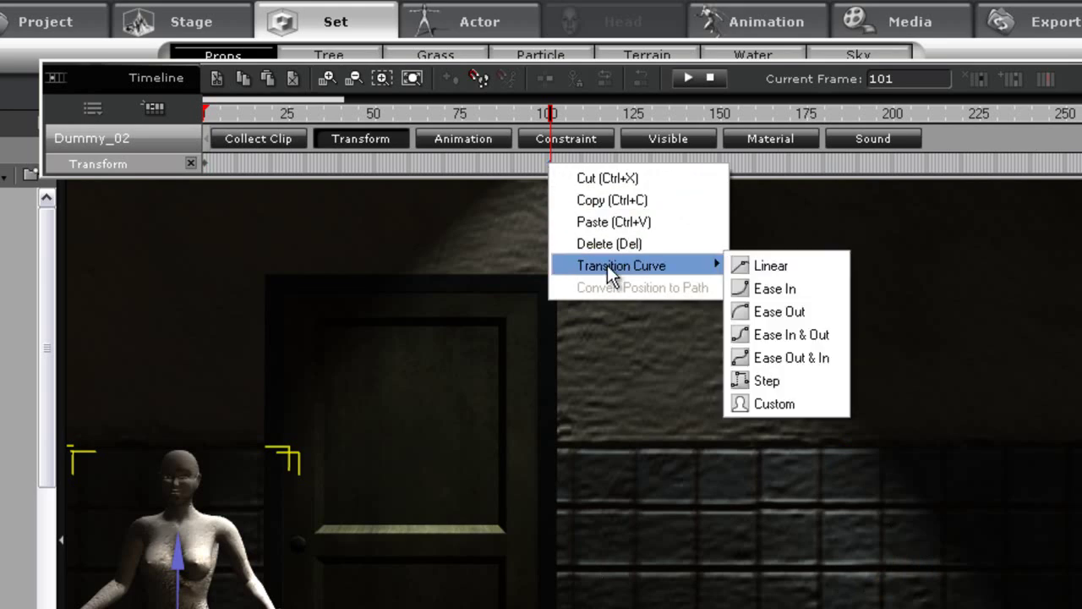
{"action": "left_click", "coordinate": [805, 293]}
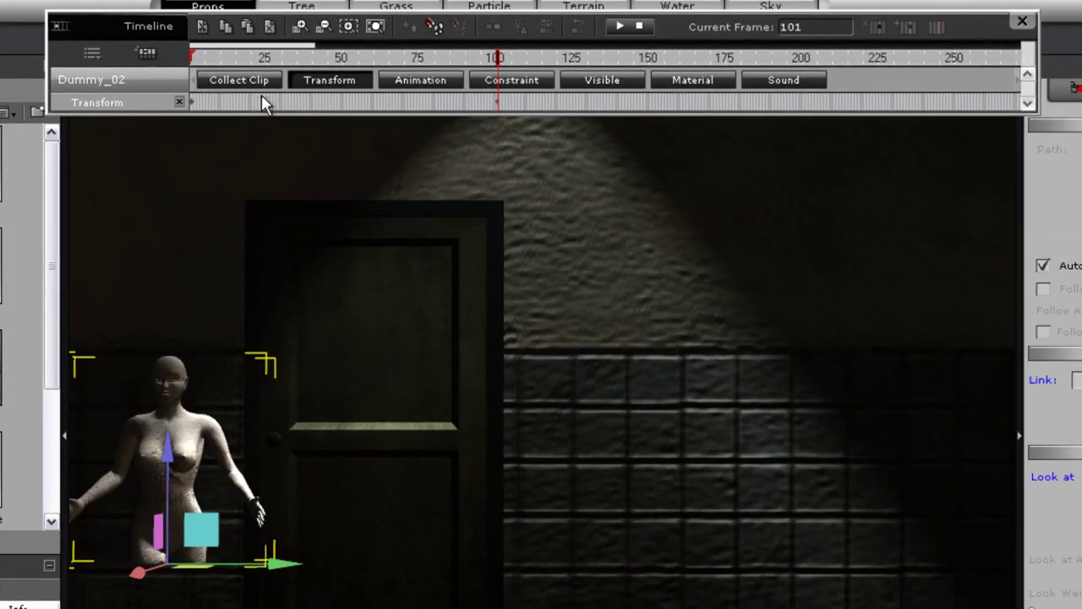
Play Dummy_02's movement twice from frame 1 to examine the Ease In transition
{"action": "left_click", "coordinate": [310, 99]}
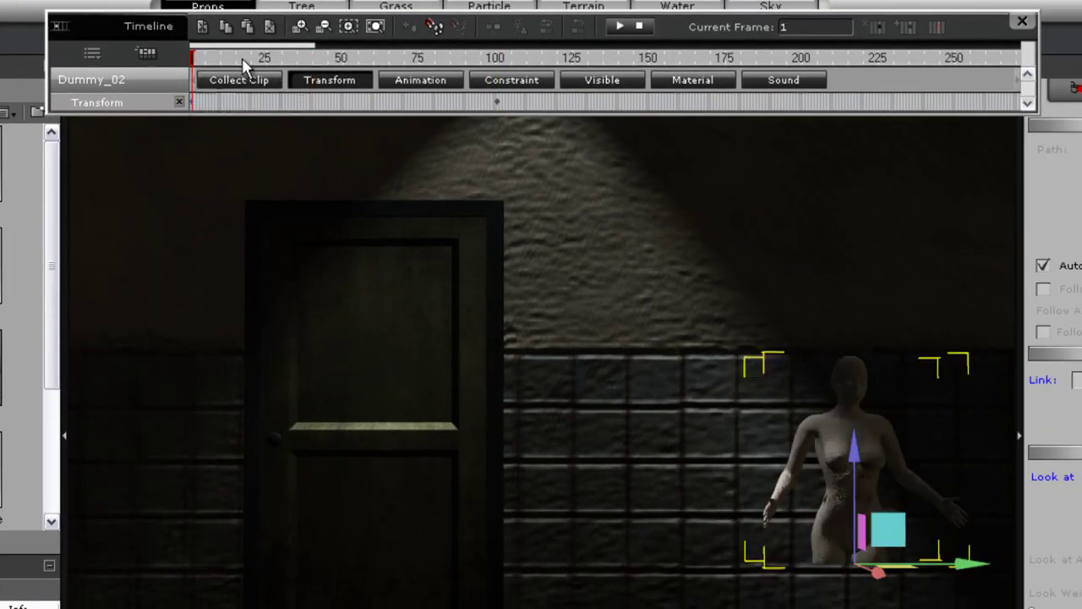
{"action": "key", "text": "space"}
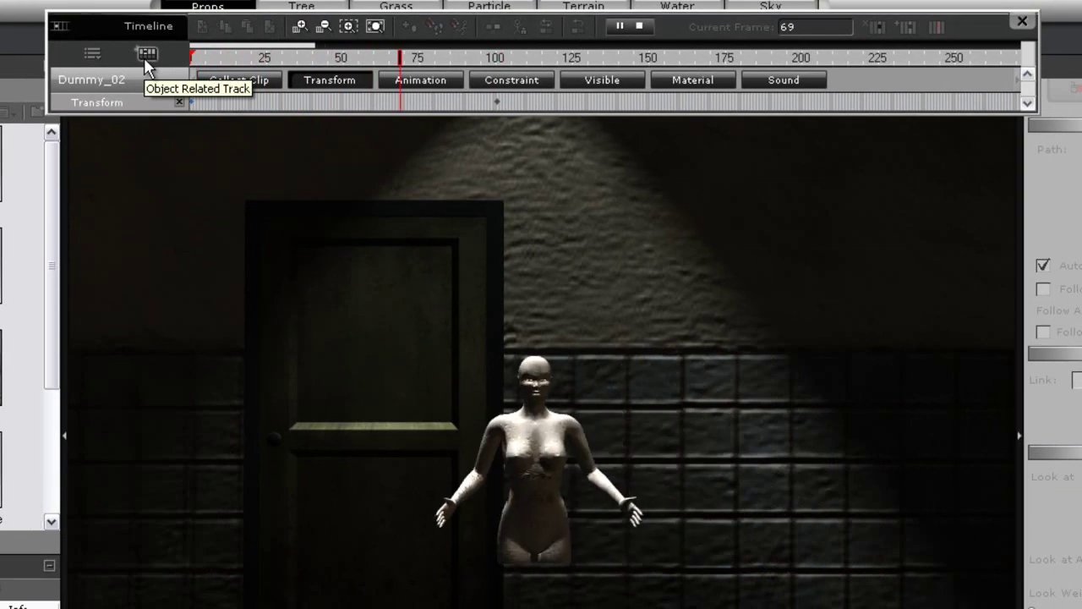
{"action": "key", "text": "space"}
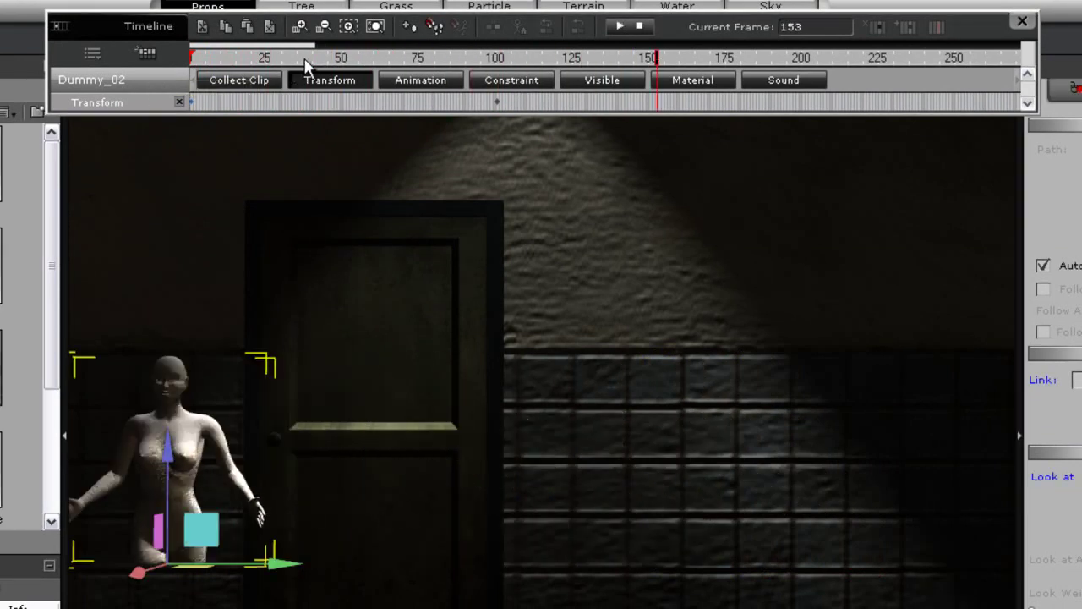
{"action": "key", "text": "space"}
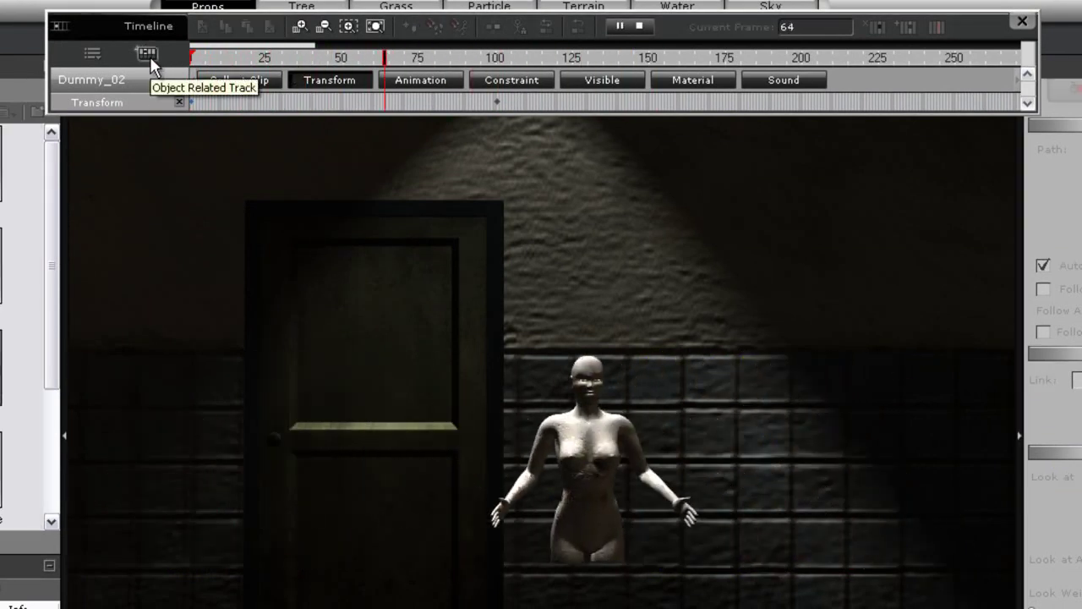
{"action": "key", "text": "space"}
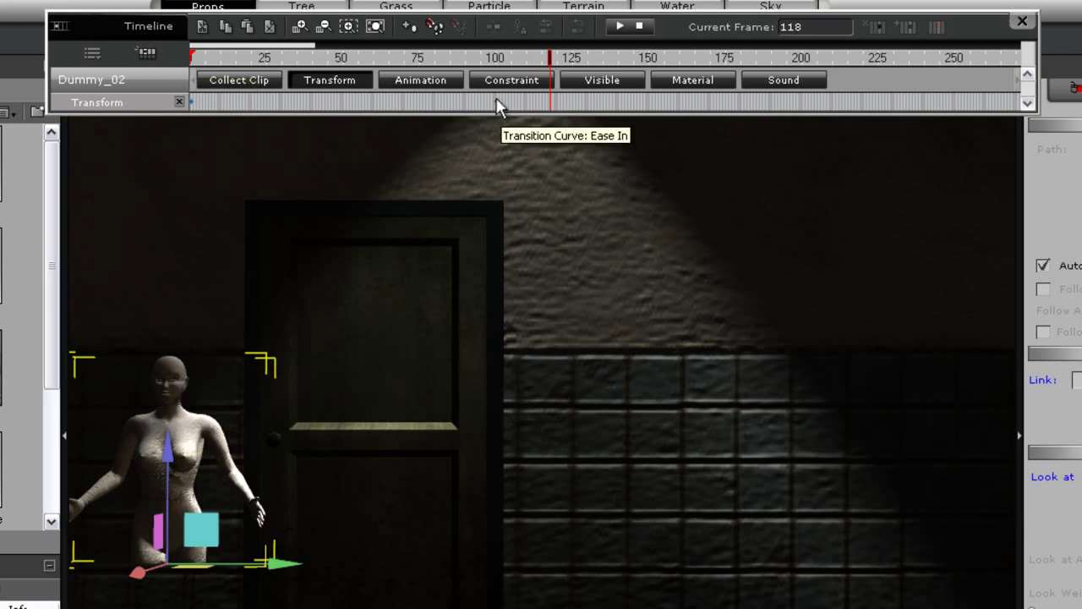
Set the transition curve of Dummy_02's transform key at frame 101 to Ease Out
{"action": "right_click", "coordinate": [497, 109]}
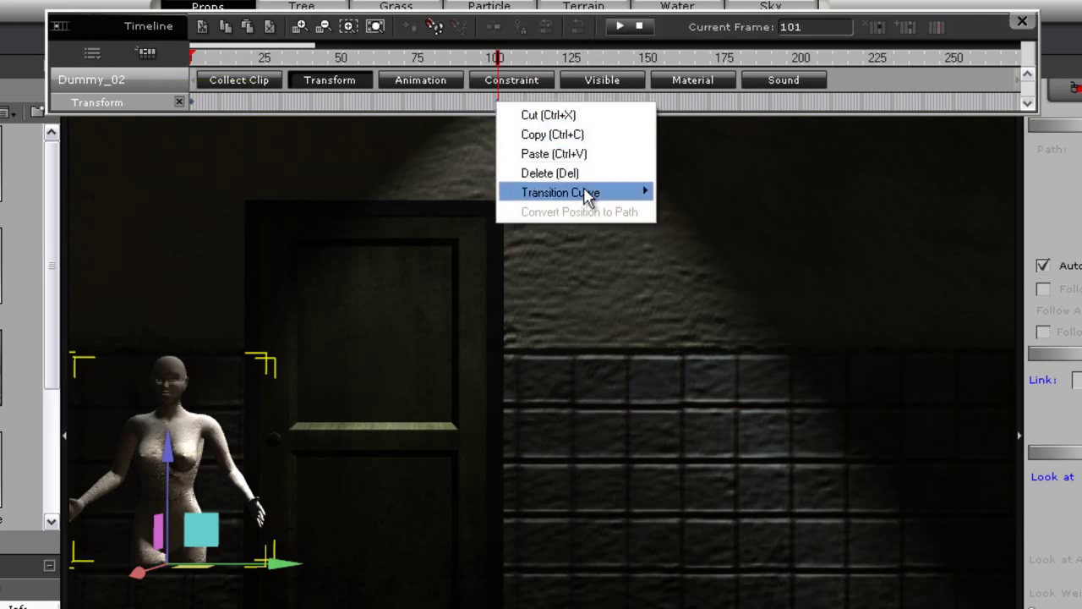
{"action": "mouse_move", "coordinate": [587, 194]}
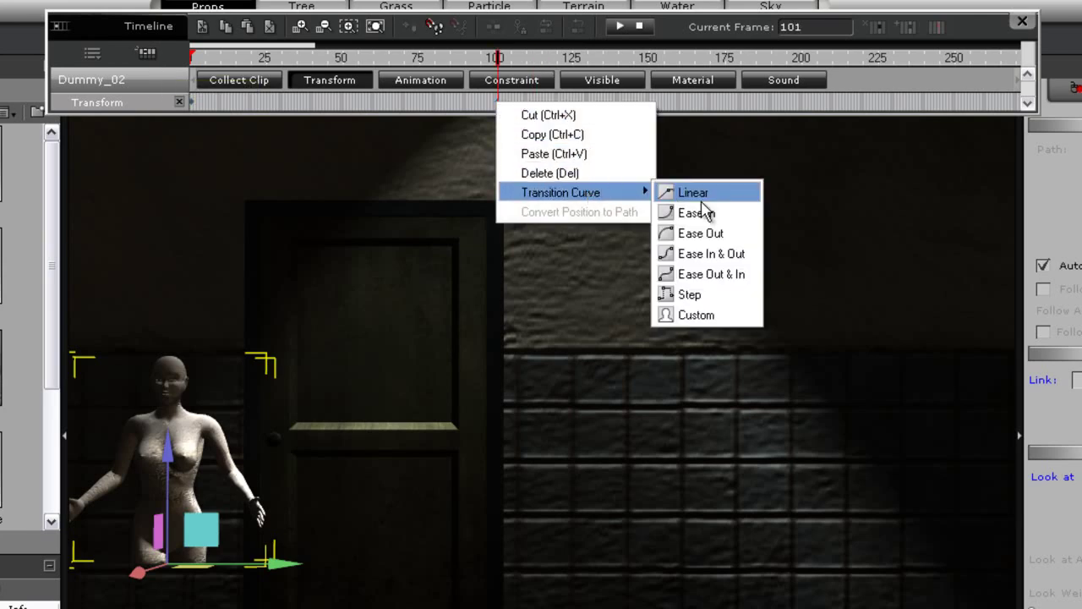
{"action": "left_click", "coordinate": [717, 234]}
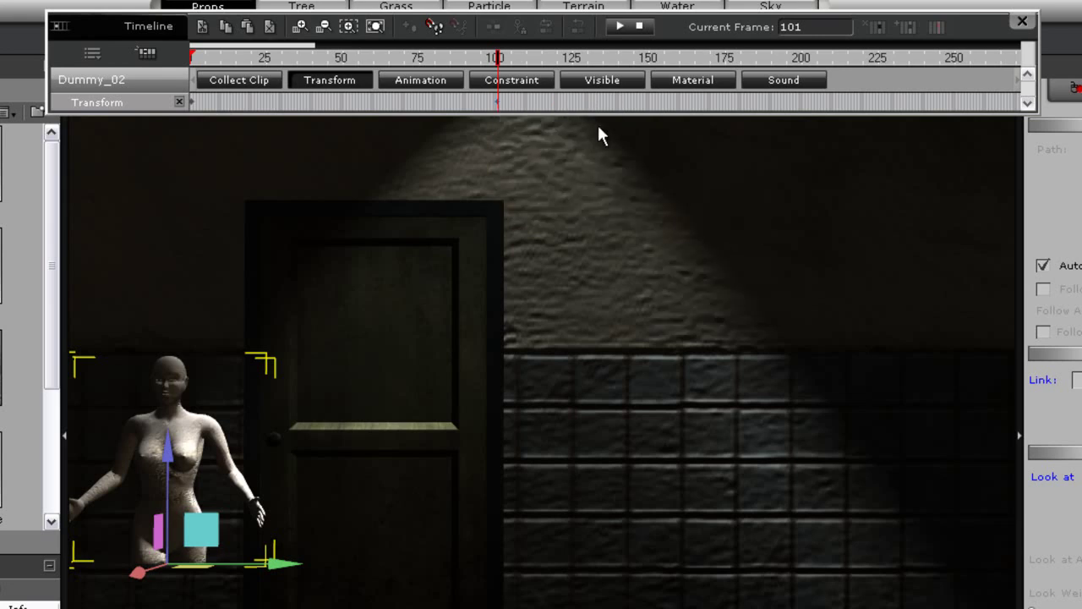
Play Dummy_02's movement twice from frame 1 to examine the Ease Out transition
{"action": "left_click_drag", "start_coordinate": [522, 52], "coordinate": [199, 59]}
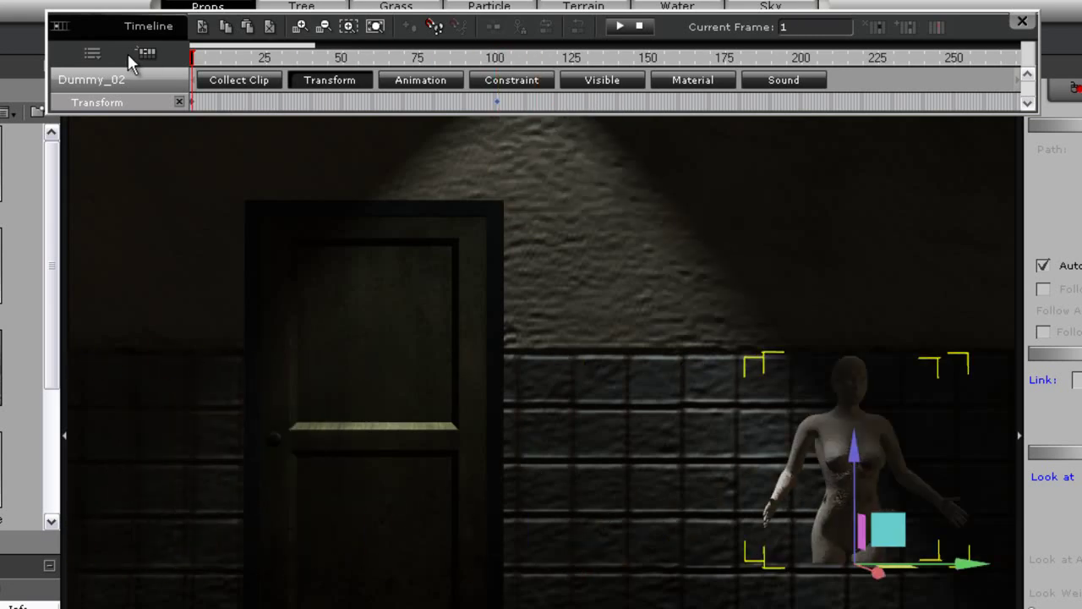
{"action": "key", "text": "space"}
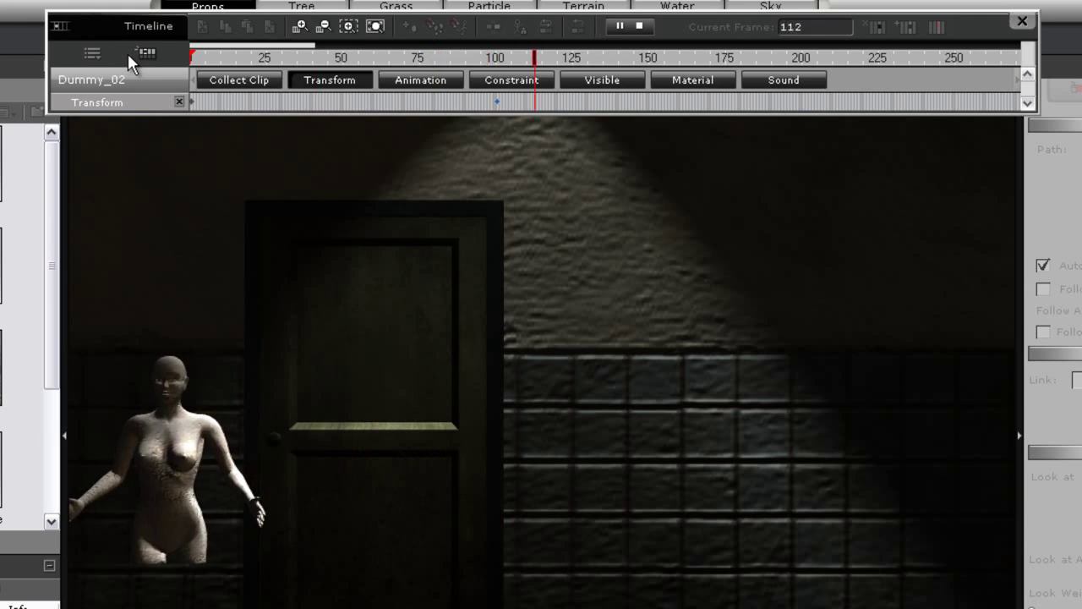
{"action": "key", "text": "space"}
{"action": "mouse_move", "coordinate": [295, 65]}
{"action": "left_mouse_down"}
{"action": "mouse_move", "coordinate": [338, 59]}
{"action": "mouse_move", "coordinate": [133, 59]}
{"action": "left_mouse_up"}
{"action": "key", "text": "space"}
{"action": "key", "text": "space"}
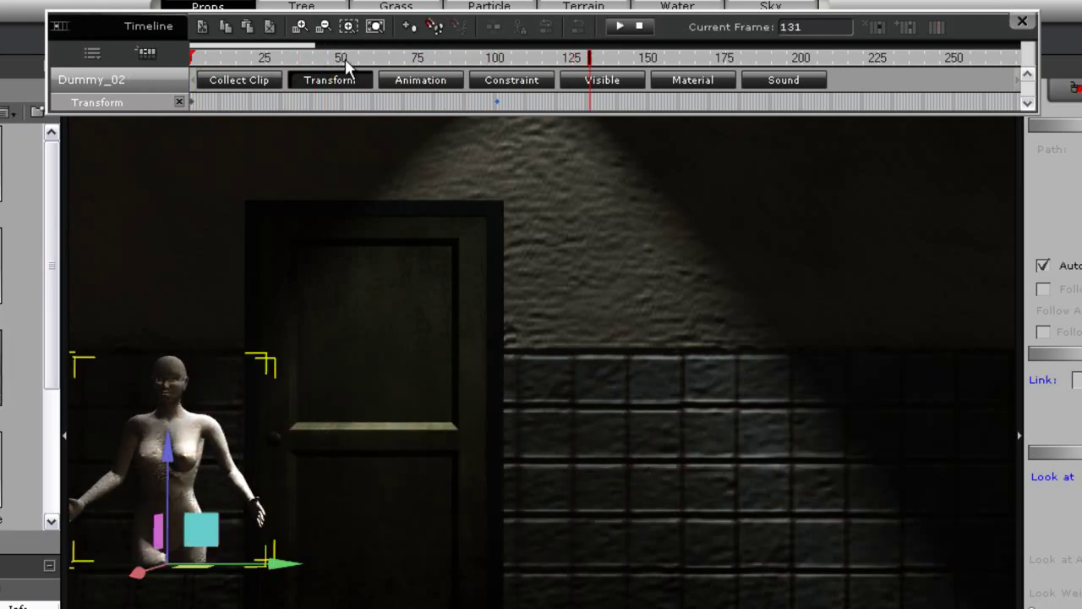
Key Dummy_02 at frame 200 in the foreground in front of the door, close to the camera, and scrub back through the movement
{"action": "left_click", "coordinate": [498, 104]}
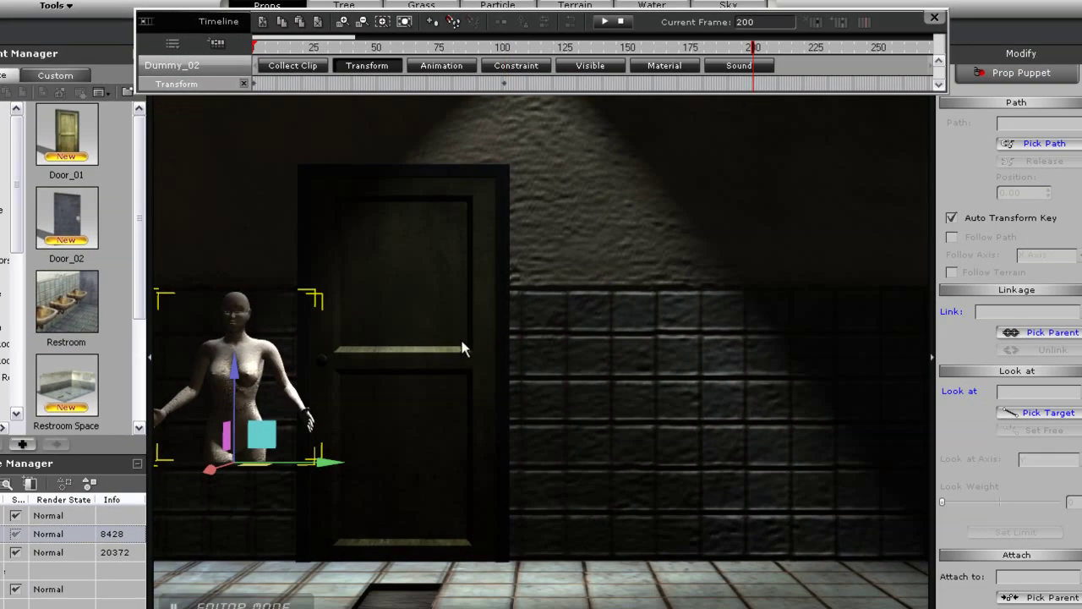
{"action": "left_click_drag", "start_coordinate": [261, 464], "coordinate": [538, 608]}
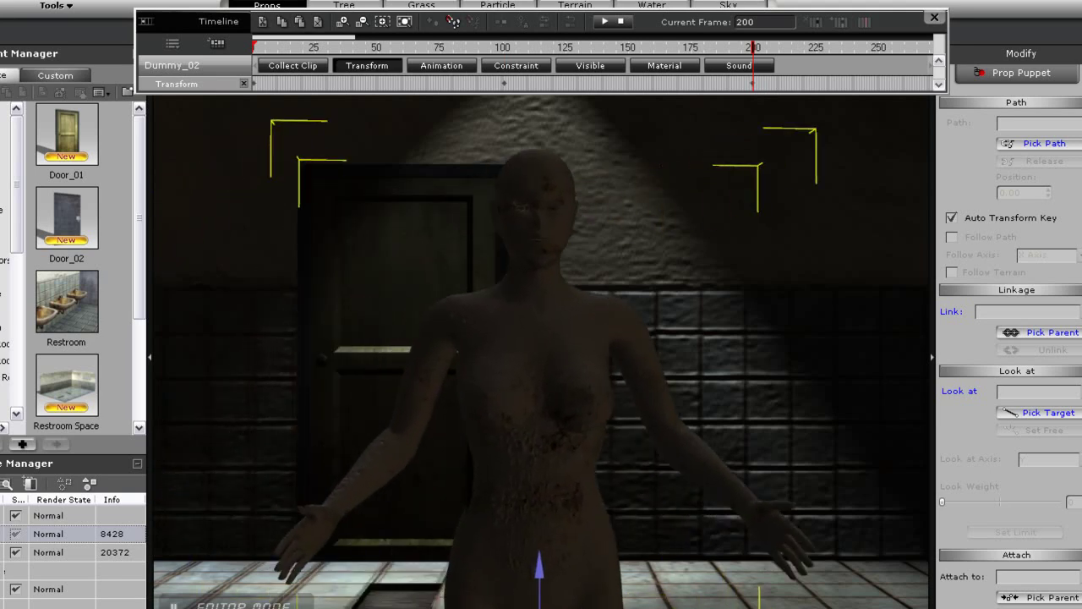
{"action": "mouse_move", "coordinate": [446, 43]}
{"action": "left_mouse_down"}
{"action": "mouse_move", "coordinate": [456, 44]}
{"action": "mouse_move", "coordinate": [233, 50]}
{"action": "mouse_move", "coordinate": [457, 47]}
{"action": "left_mouse_up"}
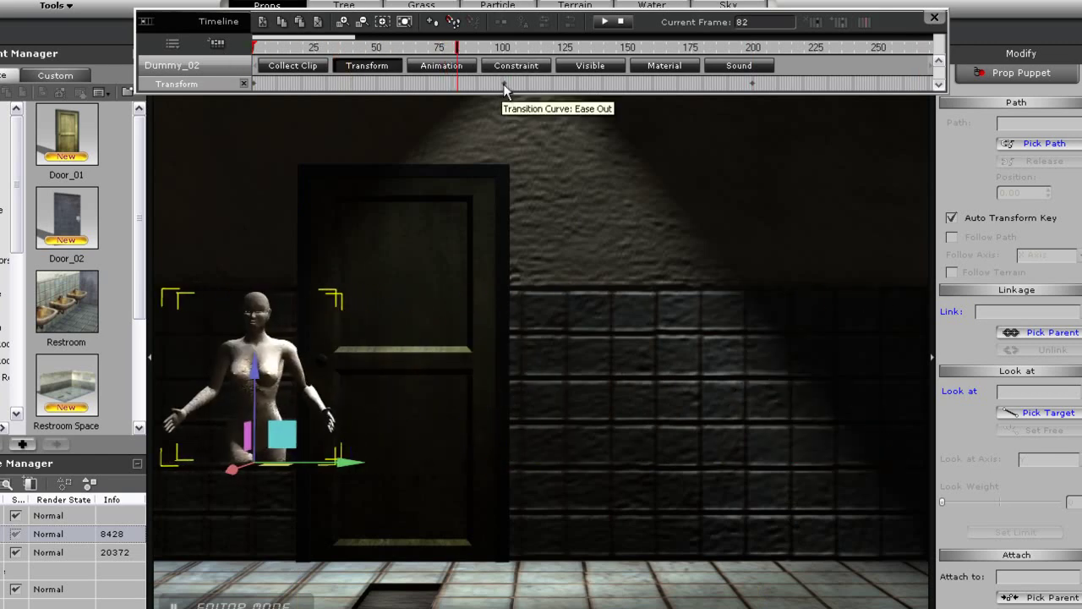
Set the transition curve of Dummy_02's transform key at frame 101 to Ease Out & In and play the movement
{"action": "left_click", "coordinate": [503, 83]}
{"action": "right_click", "coordinate": [504, 83]}
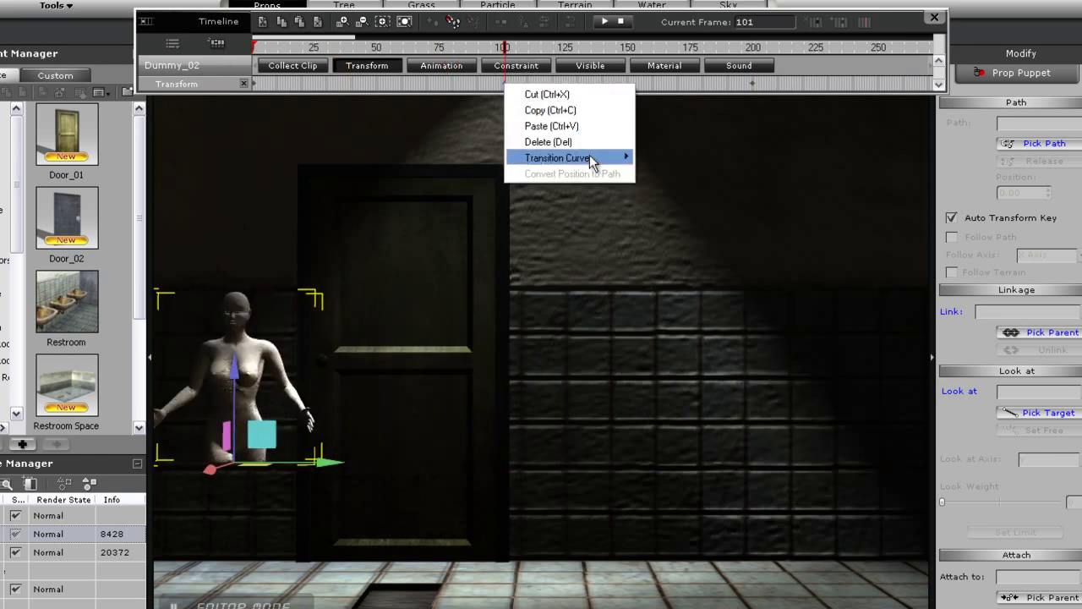
{"action": "mouse_move", "coordinate": [592, 160]}
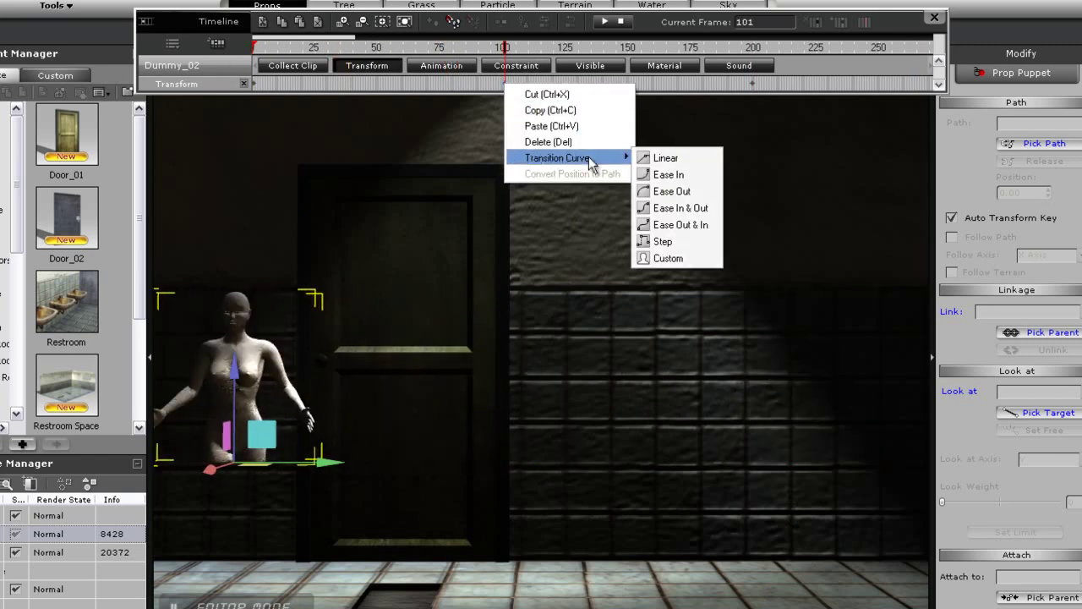
{"action": "left_click", "coordinate": [700, 226]}
{"action": "key", "text": "space"}
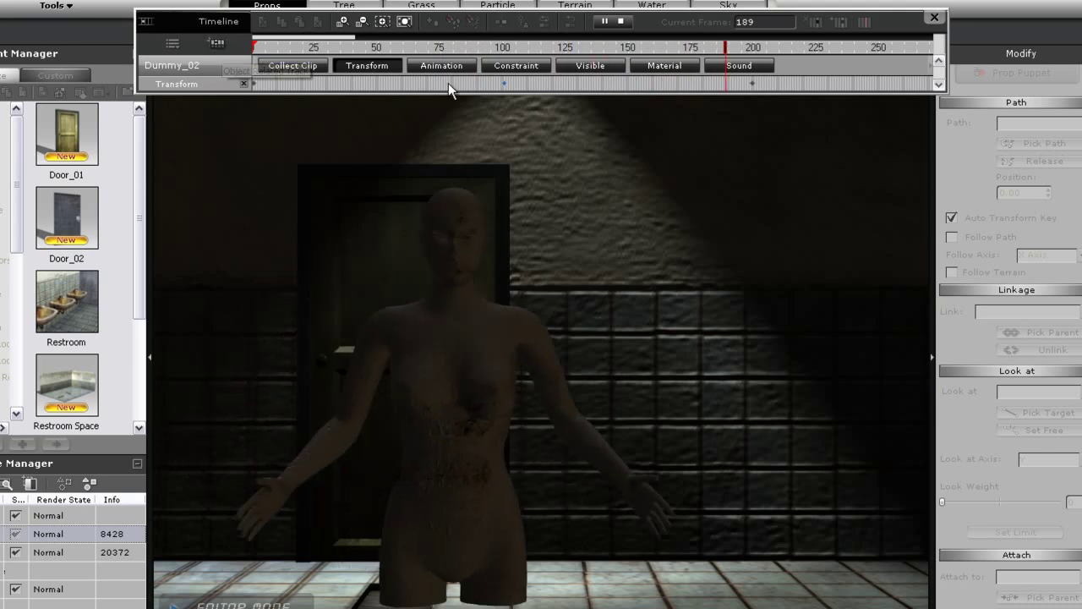
{"action": "left_click_drag", "start_coordinate": [511, 46], "coordinate": [402, 49]}
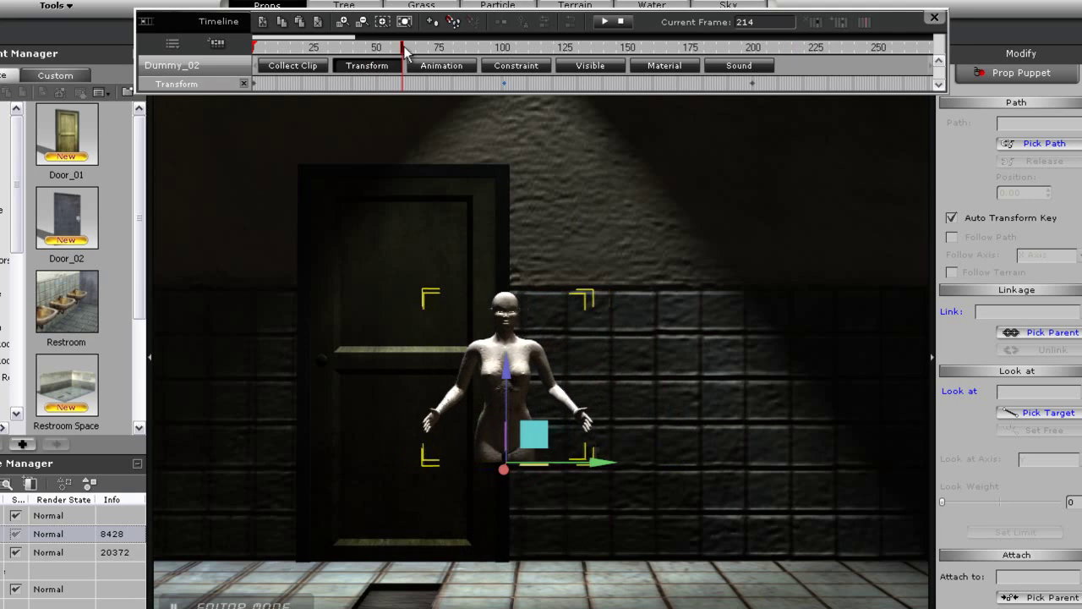
Set the transition curve of Dummy_02's transform key at frame 101 to Ease In & Out and play the movement
{"action": "right_click", "coordinate": [506, 88]}
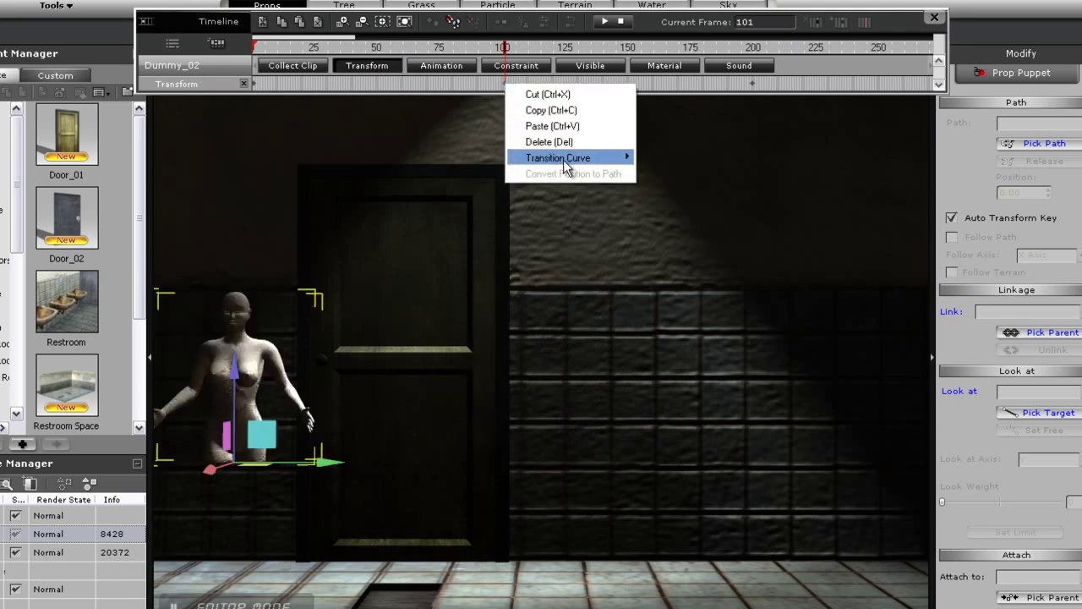
{"action": "mouse_move", "coordinate": [564, 162]}
{"action": "left_click", "coordinate": [681, 208]}
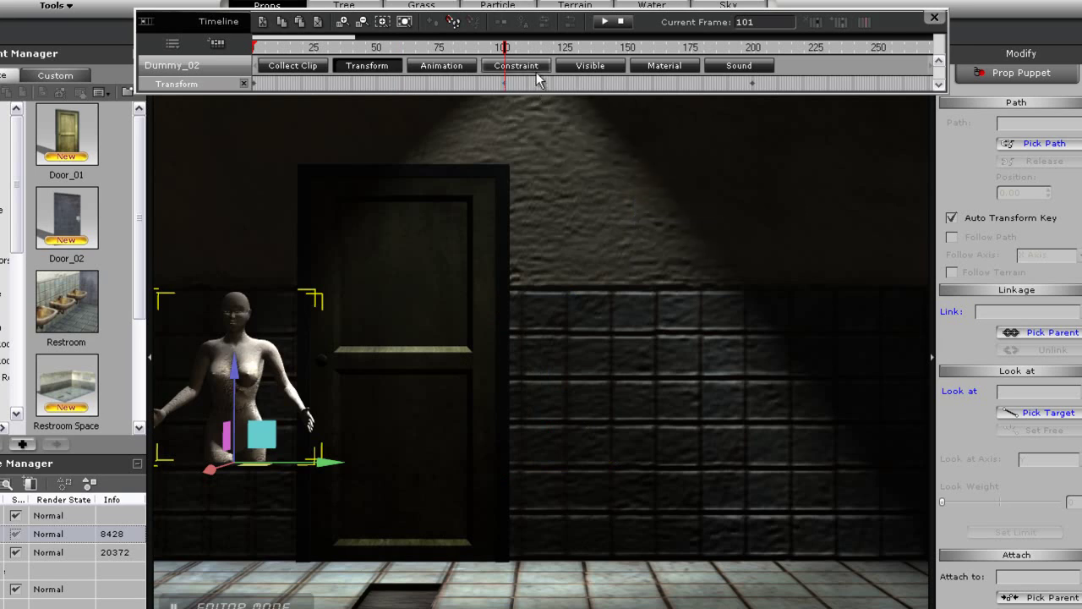
{"action": "key", "text": "space"}
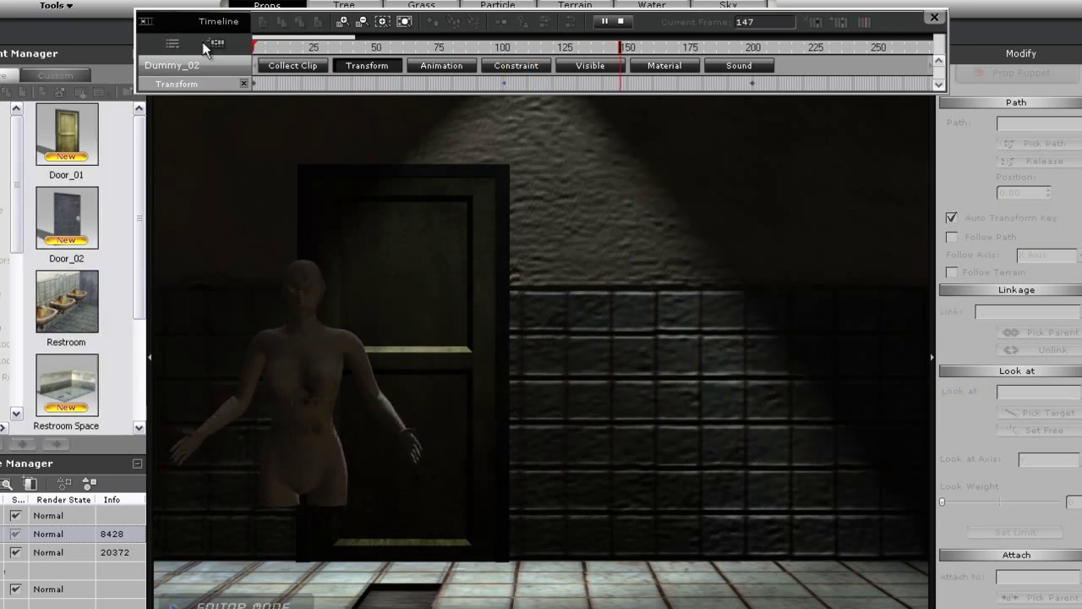
{"action": "key", "text": "space"}
Set the transition curve of Dummy_02's transform key at frame 200 to Ease Out and play the movement from the start
{"action": "left_click", "coordinate": [753, 84]}
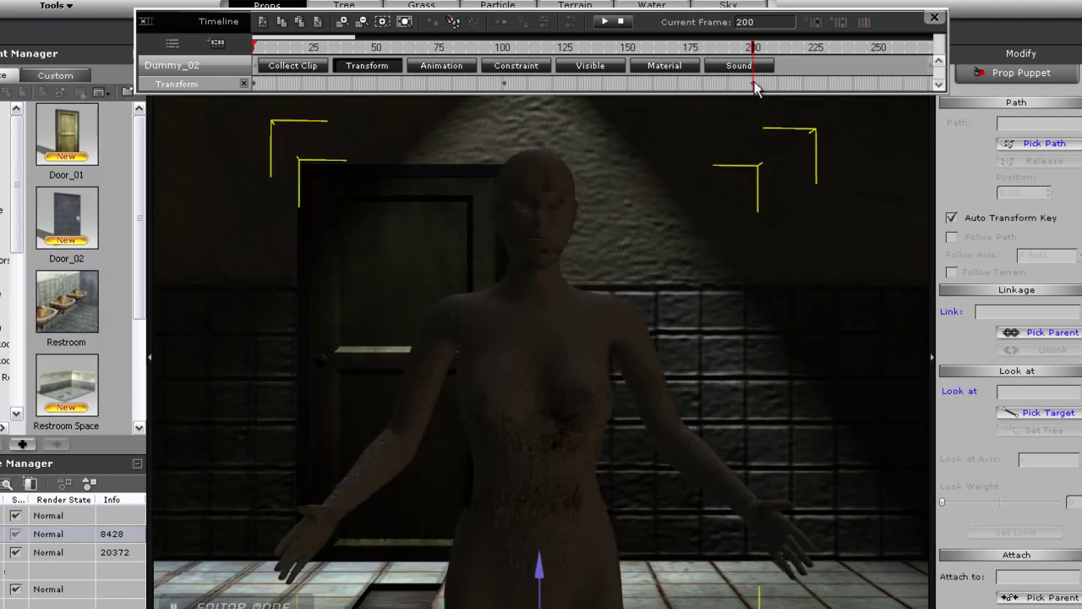
{"action": "right_click", "coordinate": [755, 86]}
{"action": "mouse_move", "coordinate": [815, 159]}
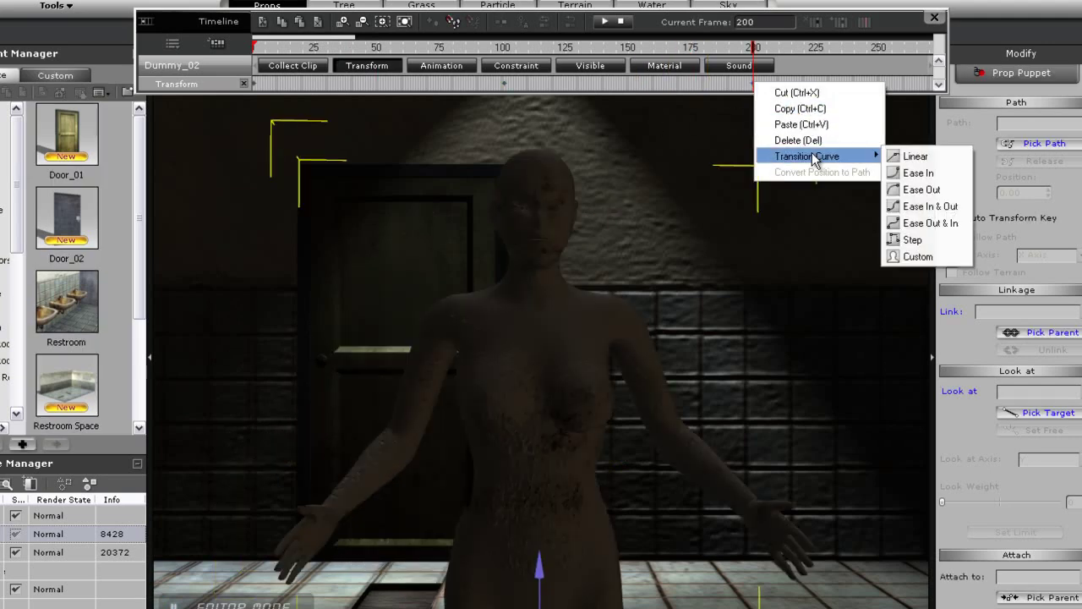
{"action": "left_click", "coordinate": [921, 189]}
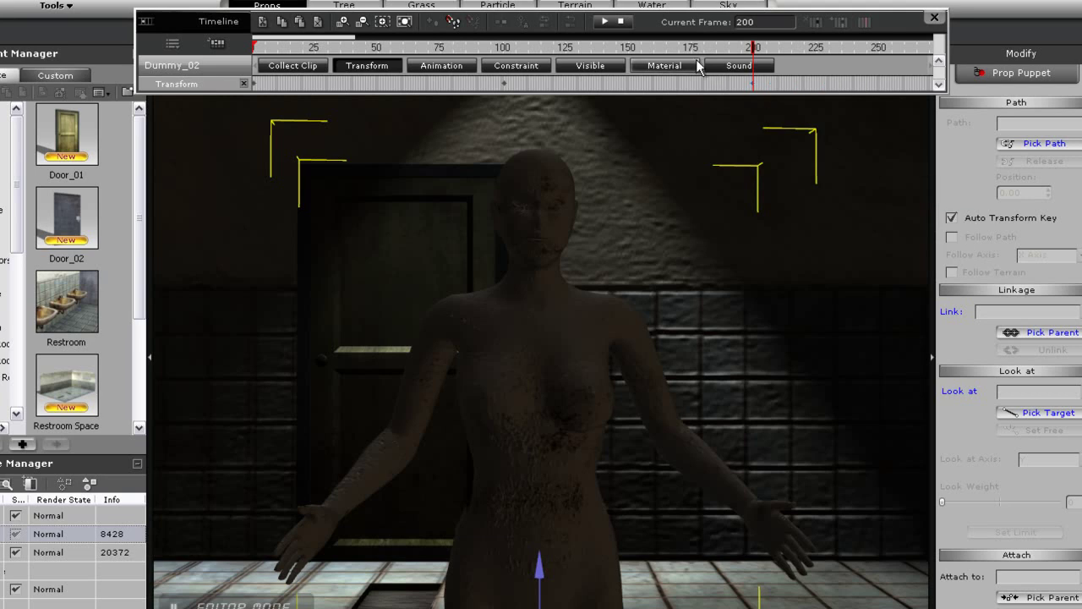
{"action": "left_click_drag", "start_coordinate": [693, 46], "coordinate": [219, 44]}
{"action": "key", "text": "space"}
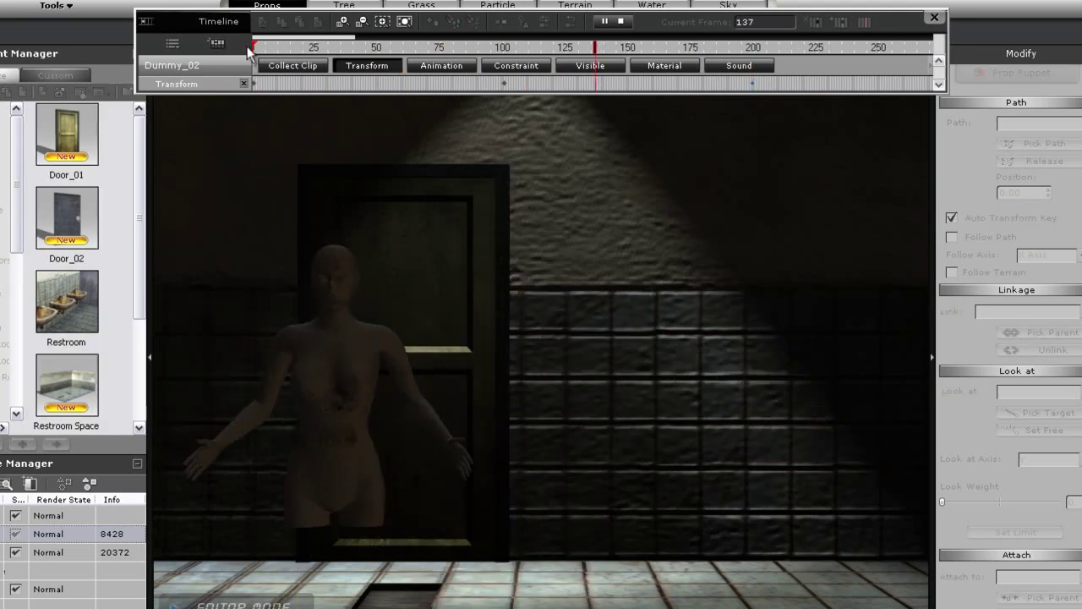
{"action": "key", "text": "space"}
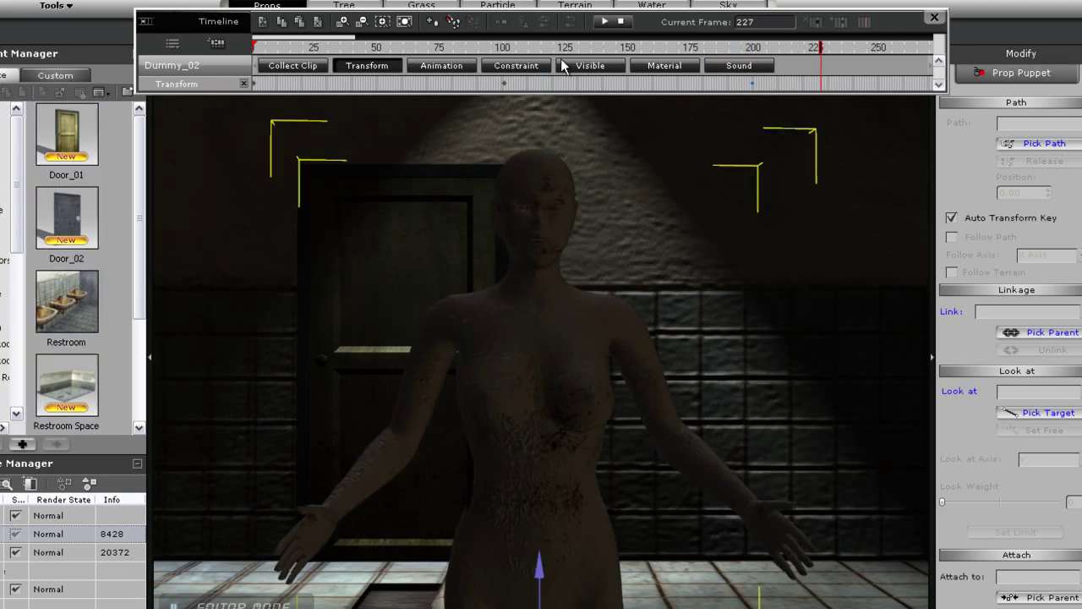
Reposition Dummy_02 at frame 101 to a low spot in the foreground, turned sideways to the camera
{"action": "left_click_drag", "start_coordinate": [674, 48], "coordinate": [255, 47]}
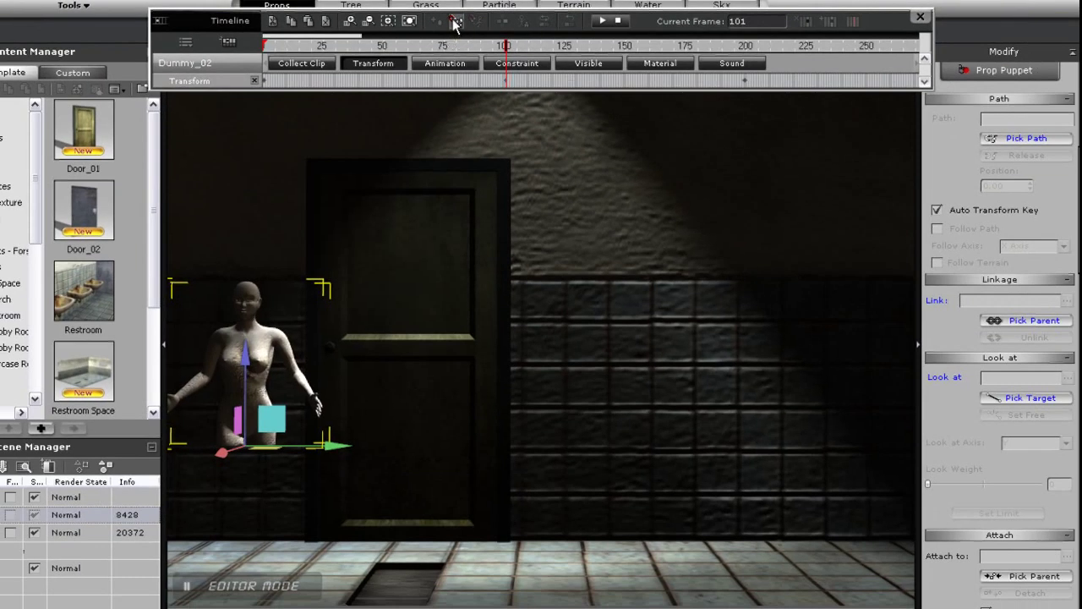
{"action": "left_click", "coordinate": [344, 46]}
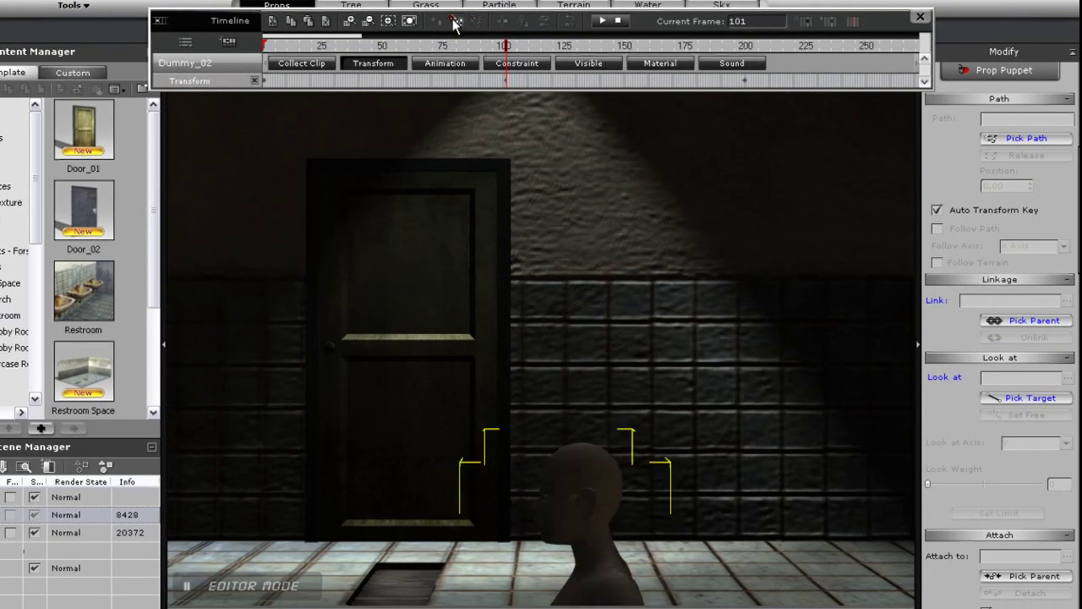
{"action": "mouse_move", "coordinate": [583, 437]}
{"action": "right_mouse_down"}
{"action": "mouse_move", "coordinate": [583, 482]}
{"action": "mouse_move", "coordinate": [568, 440]}
{"action": "mouse_move", "coordinate": [573, 509]}
{"action": "mouse_move", "coordinate": [565, 399]}
{"action": "mouse_move", "coordinate": [563, 524]}
{"action": "mouse_move", "coordinate": [559, 476]}
{"action": "mouse_move", "coordinate": [500, 459]}
{"action": "mouse_move", "coordinate": [512, 438]}
{"action": "right_mouse_up"}
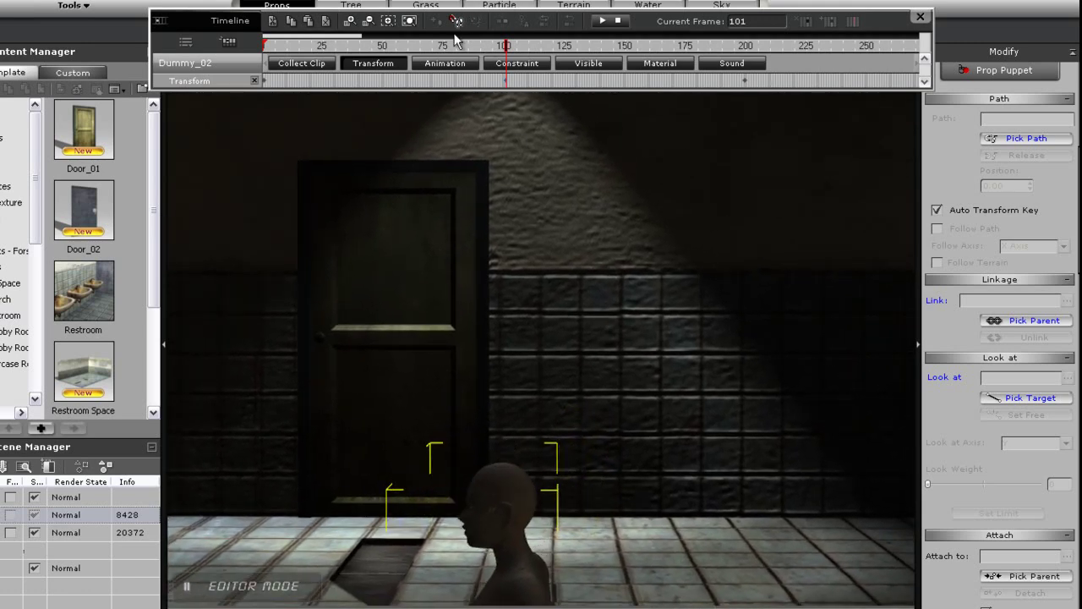
Play Dummy_02's movement twice from the start to examine how it passes through the new pose at frame 101
{"action": "left_click_drag", "start_coordinate": [457, 50], "coordinate": [257, 51]}
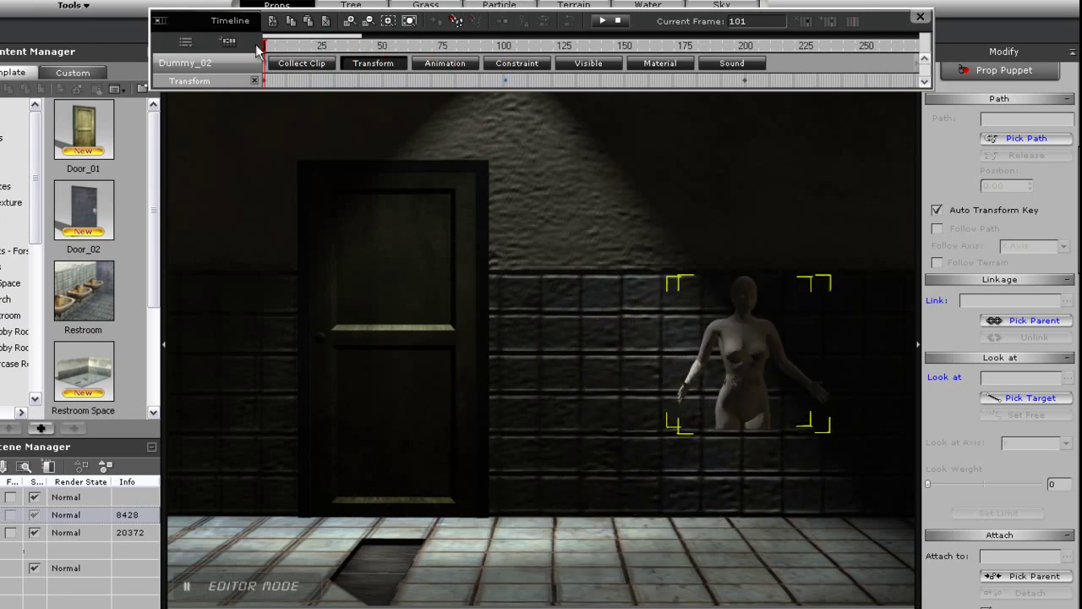
{"action": "key", "text": "space"}
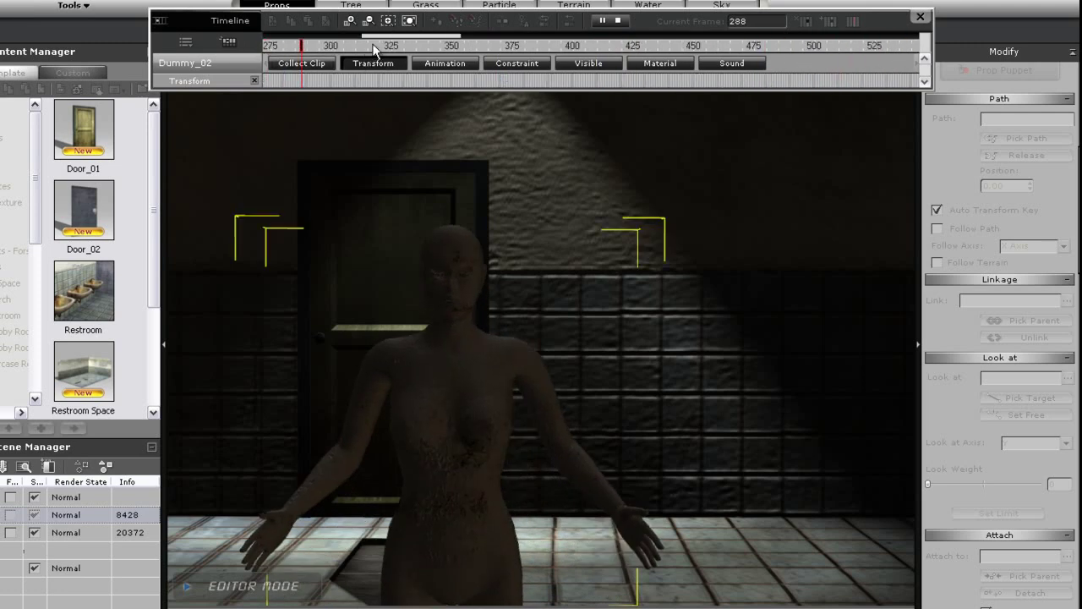
{"action": "left_click", "coordinate": [372, 43]}
{"action": "left_click_drag", "start_coordinate": [394, 41], "coordinate": [234, 37]}
{"action": "key", "text": "space"}
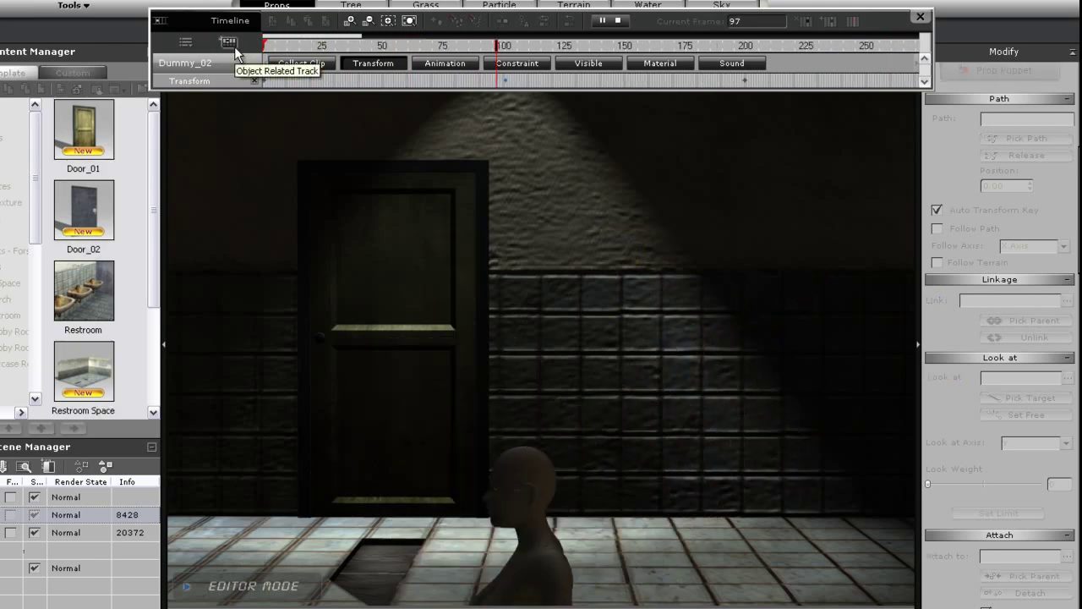
{"action": "key", "text": "space"}
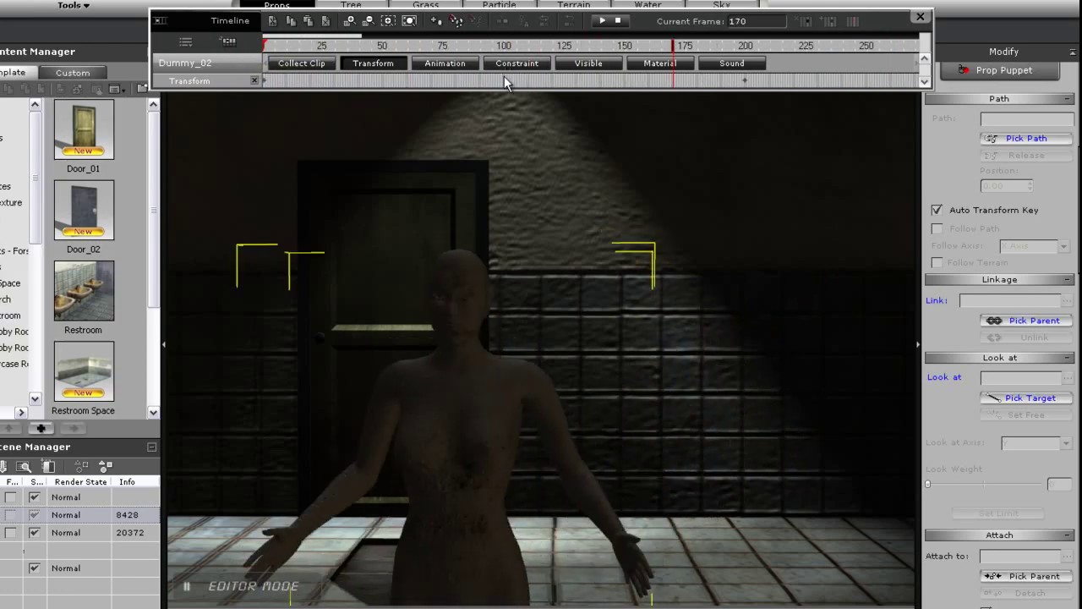
Apply the Ease In & Out transition curve to Dummy_02's repositioned key at frame 101 and play the movement again
{"action": "left_click", "coordinate": [505, 81]}
{"action": "right_click", "coordinate": [506, 81]}
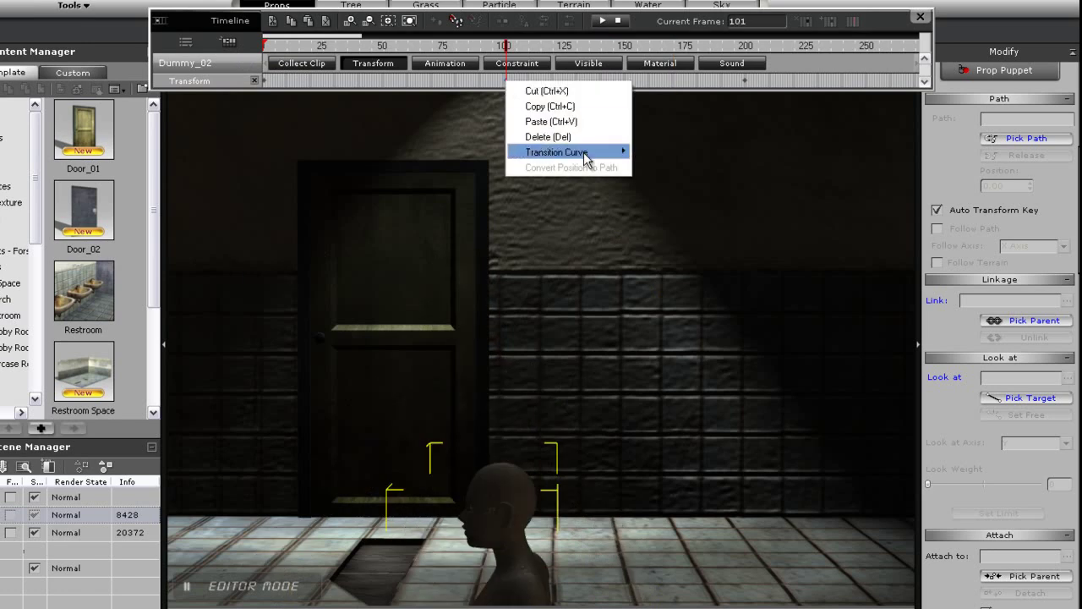
{"action": "mouse_move", "coordinate": [583, 154]}
{"action": "left_click", "coordinate": [670, 201]}
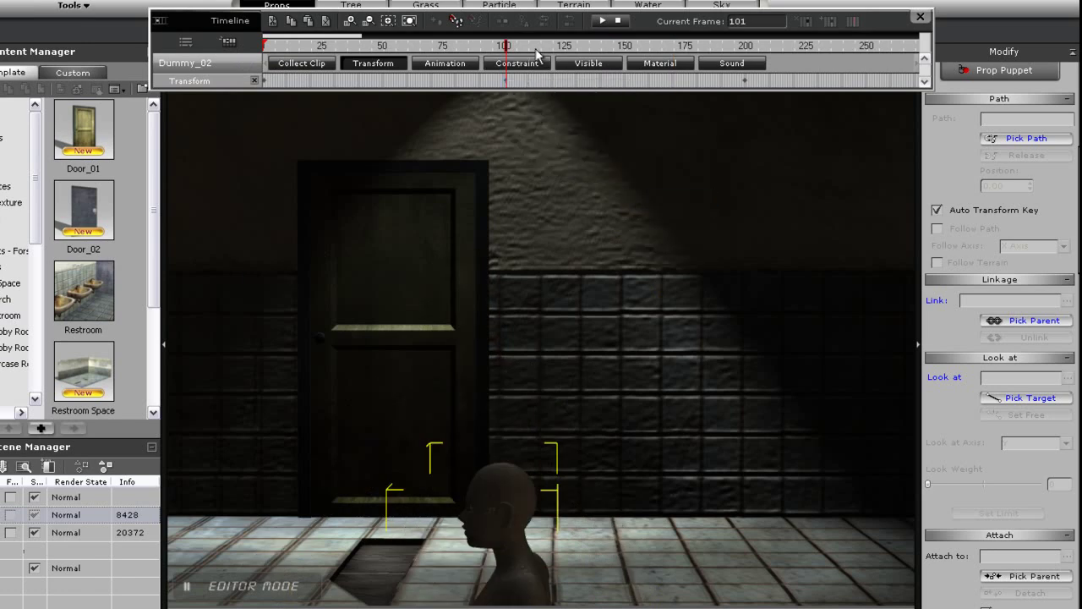
{"action": "key", "text": "space"}
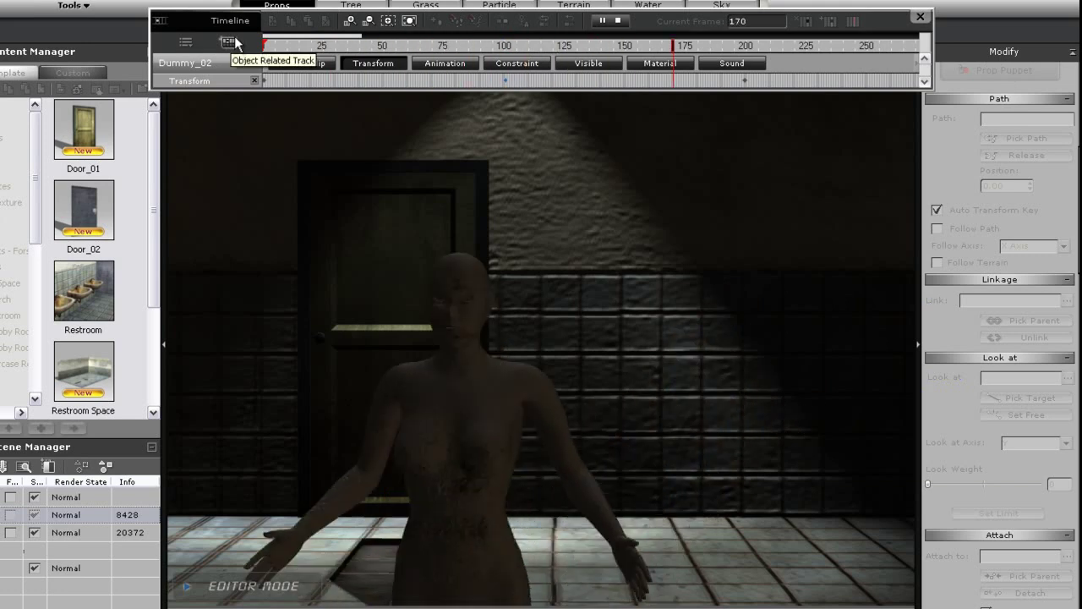
{"action": "key", "text": "space"}
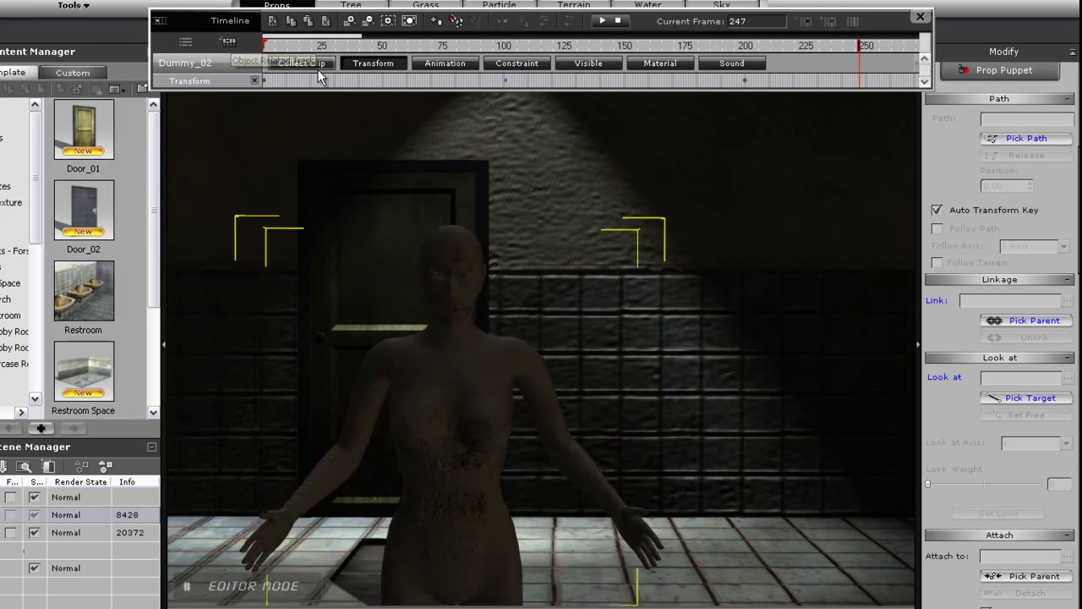